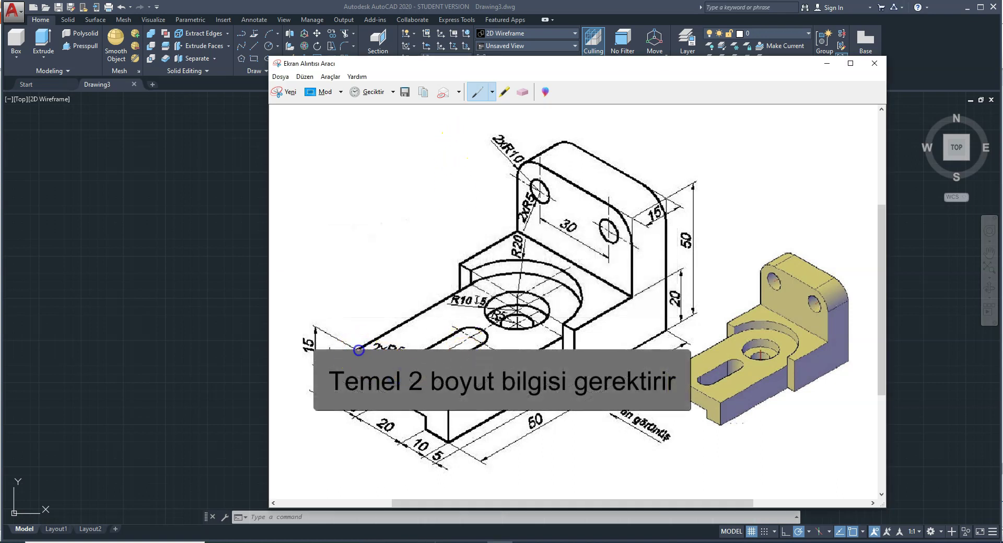
Trace the bracket's top profile in red on the reference image, then close it
mouse_move(401, 375)
left_mouse_down()
mouse_move(519, 365)
mouse_move(548, 347)
left_mouse_up()
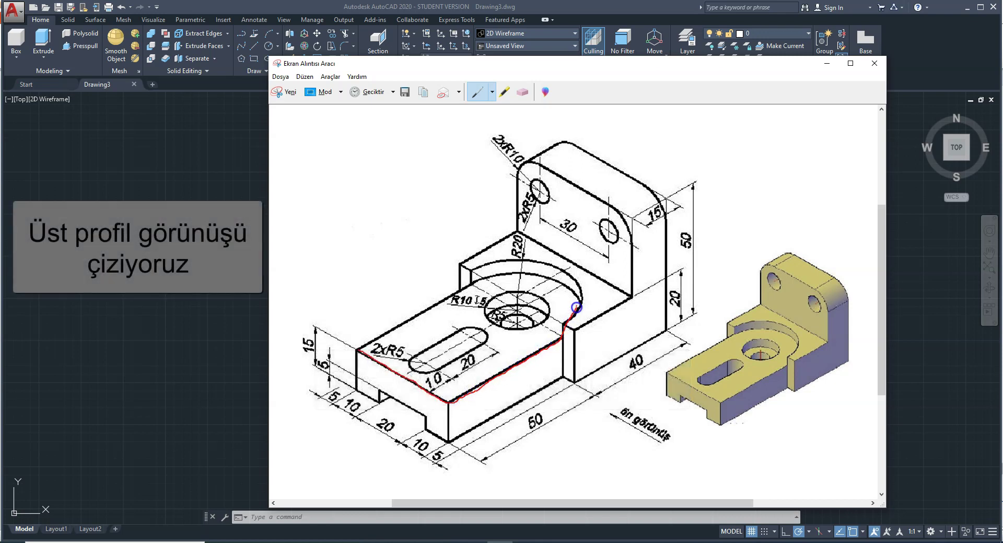
left_click_drag(477, 285, 379, 337)
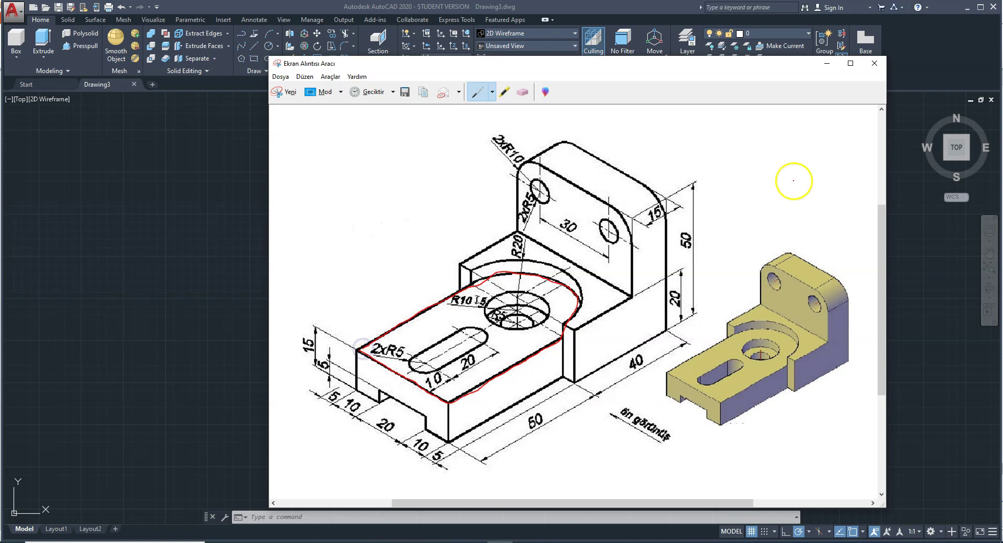
left_click(874, 64)
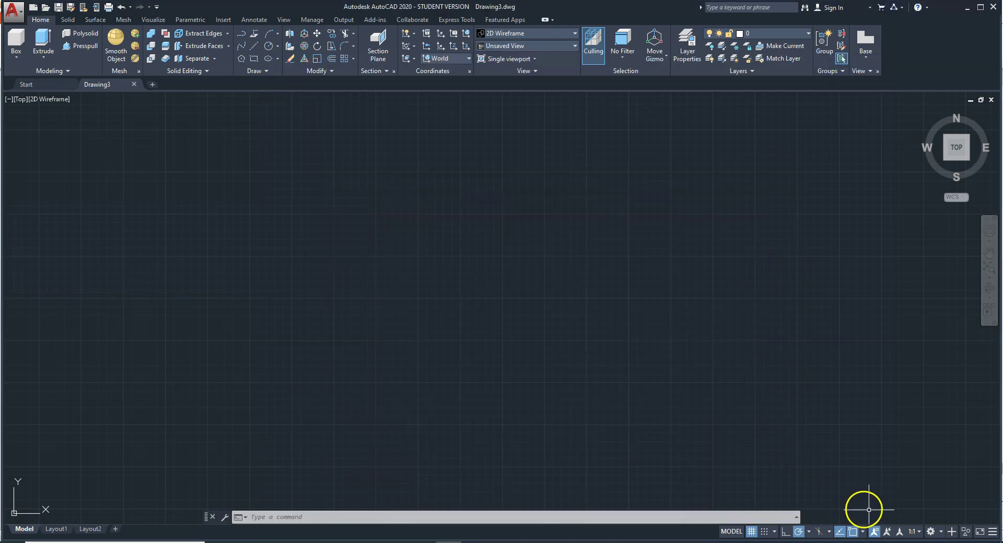
Keep the 3D Modeling workspace, switch to the SW Isometric view and pan around the origin
left_click(939, 532)
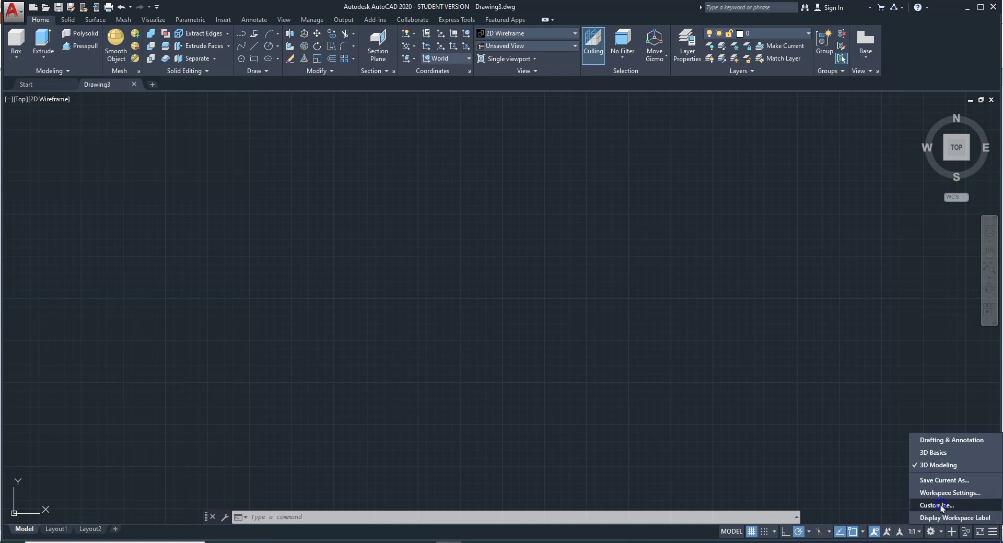
left_click(957, 465)
mouse_move(944, 171)
left_click(949, 161)
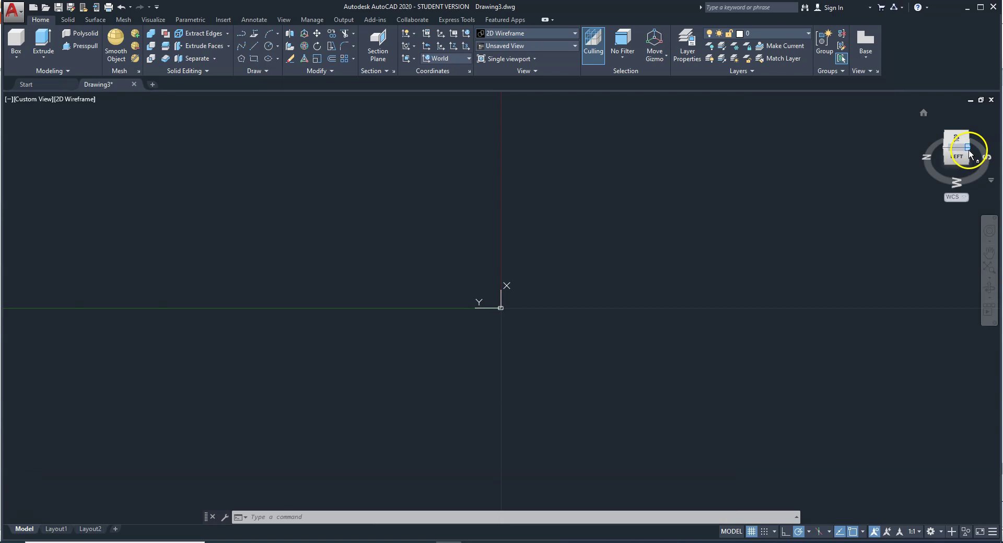
mouse_move(667, 313)
middle_mouse_down()
mouse_move(778, 287)
mouse_move(584, 347)
middle_mouse_up()
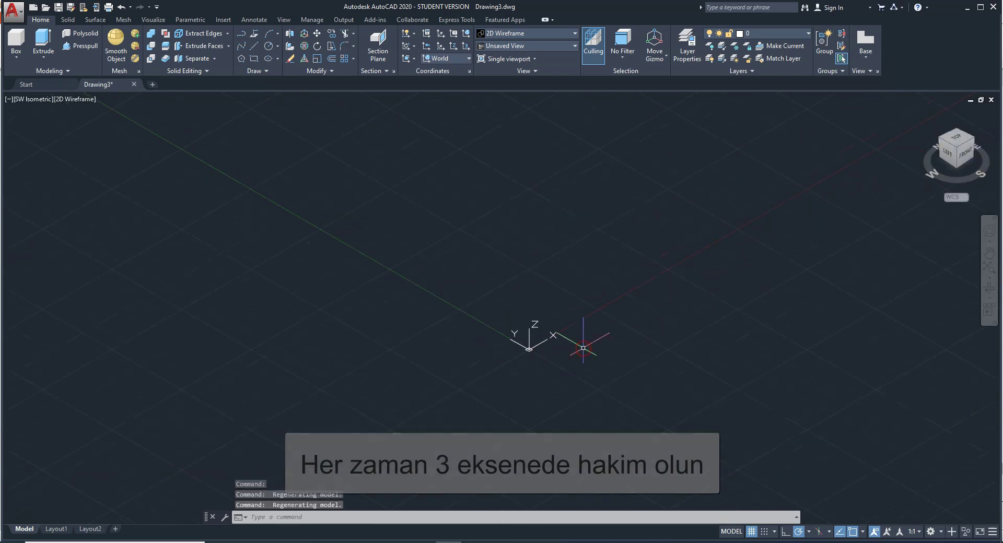
left_click(499, 540)
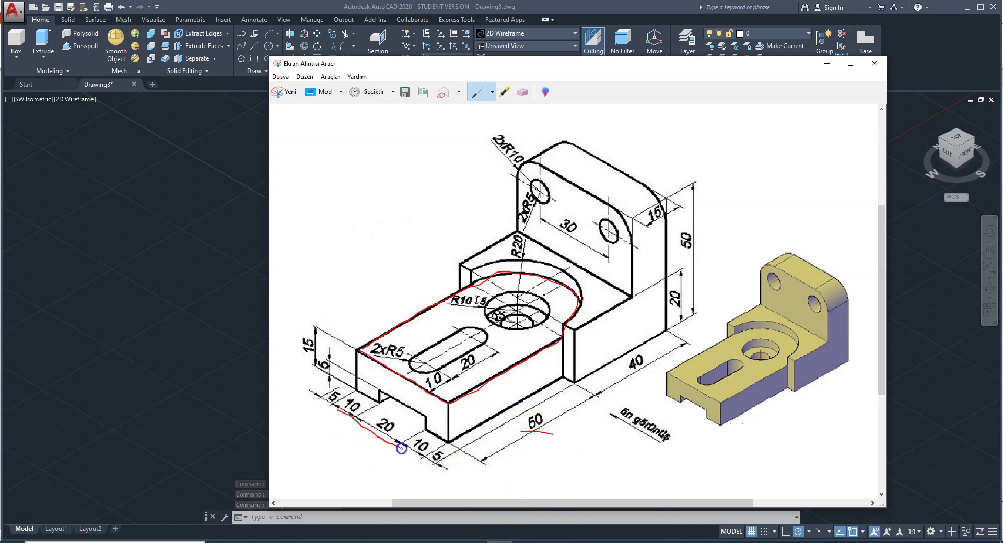
Draw a 50 by 40 rectangle from the origin 0,0 and centre it in view
left_click(826, 63)
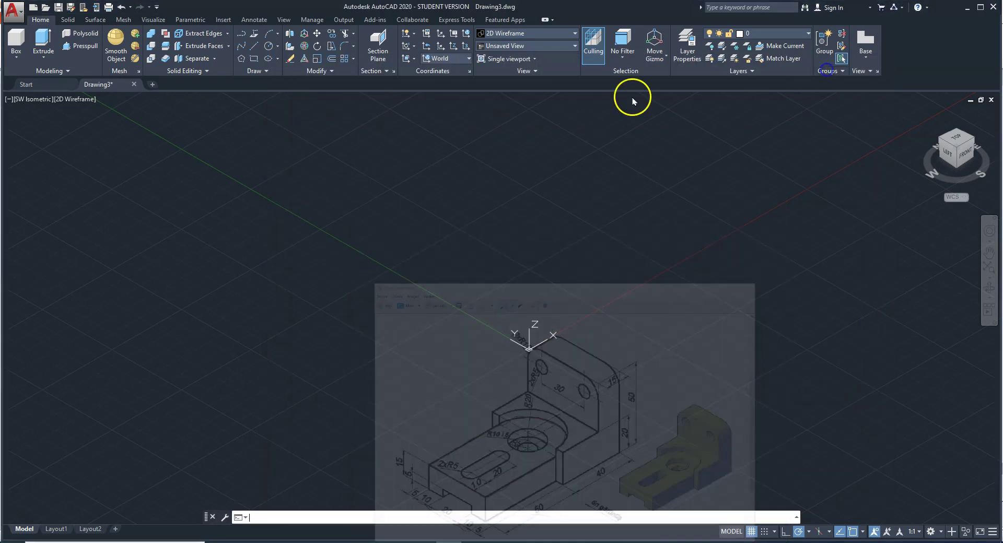
left_click(252, 60)
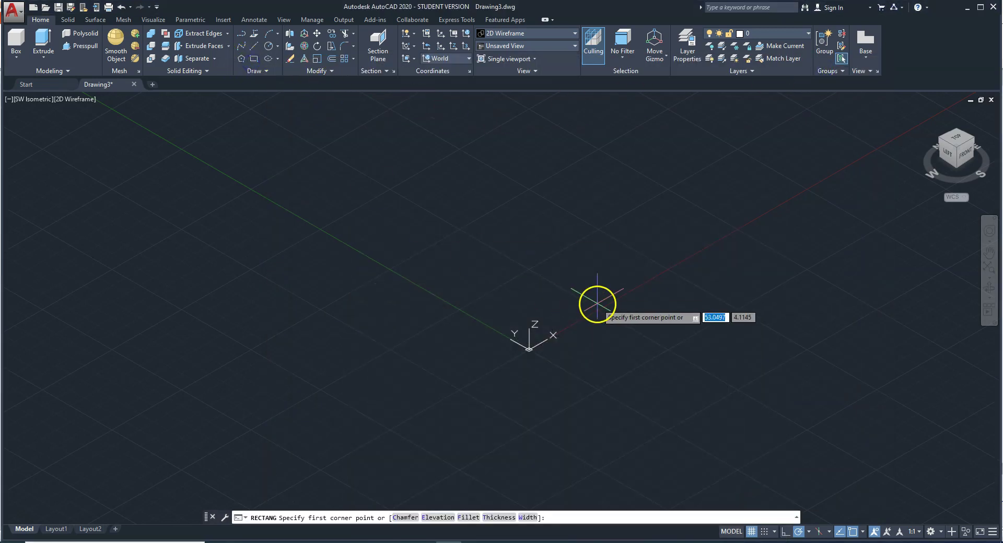
key("Return")
type("50")
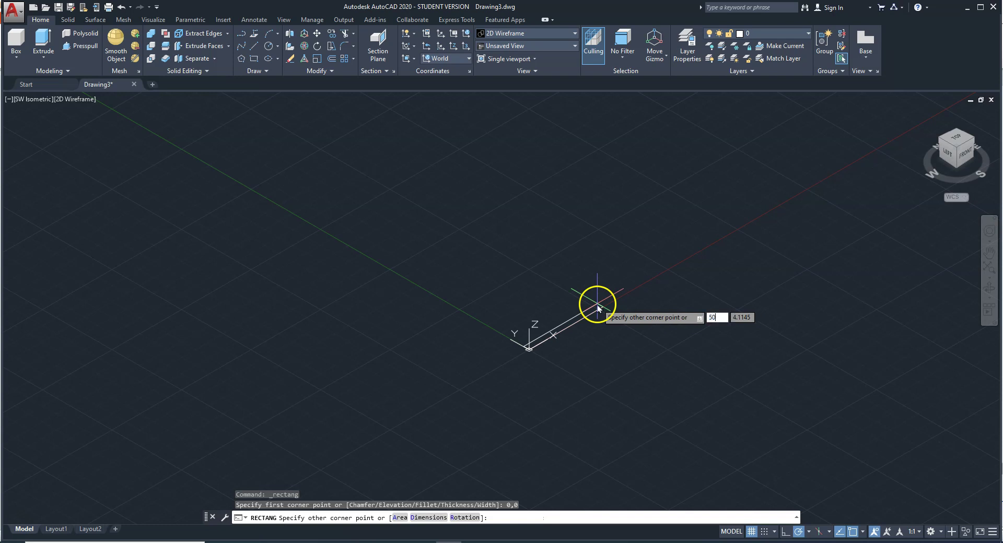
type("40")
key("Return")
scroll(572, 321, "up", 2)
middle_click_drag(564, 331, 491, 330)
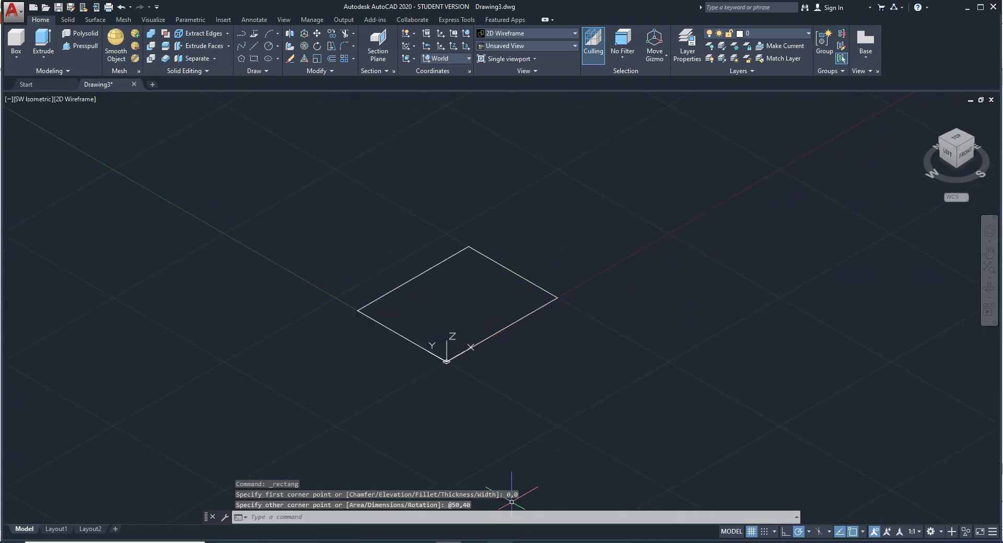
key("alt+Tab")
key("alt+Tab")
Draw a 2-point circle spanning the rectangle's top and right corners
left_click(277, 46)
left_click(287, 96)
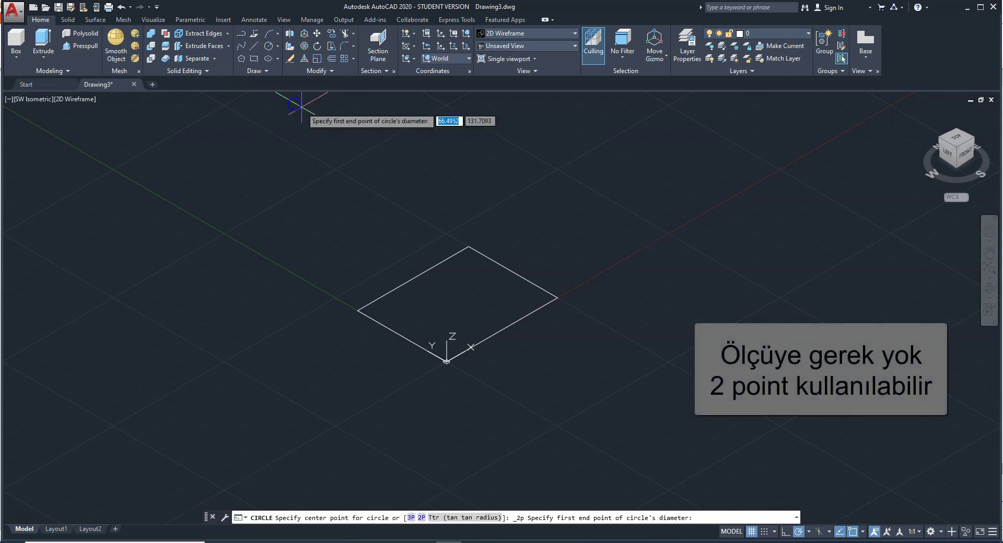
left_click(468, 247)
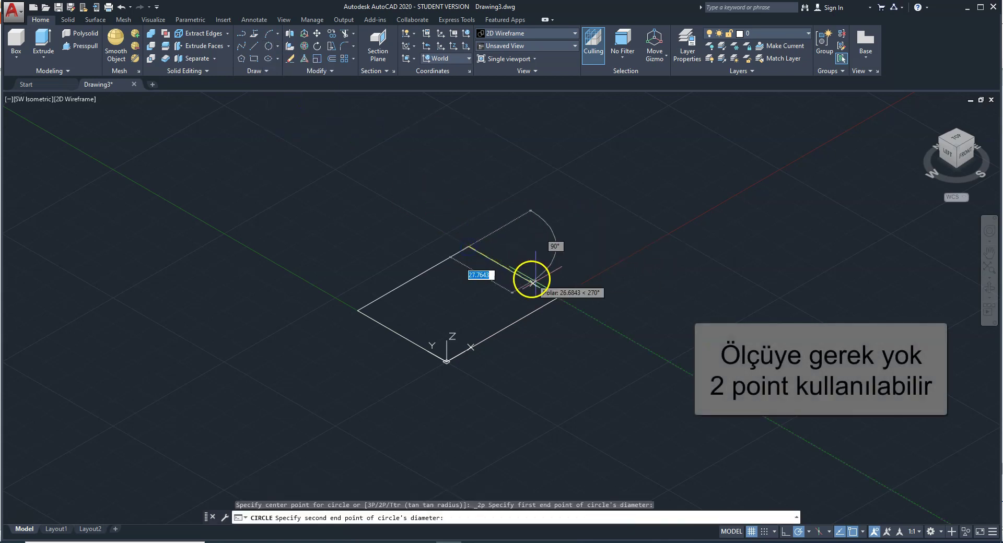
left_click(553, 296)
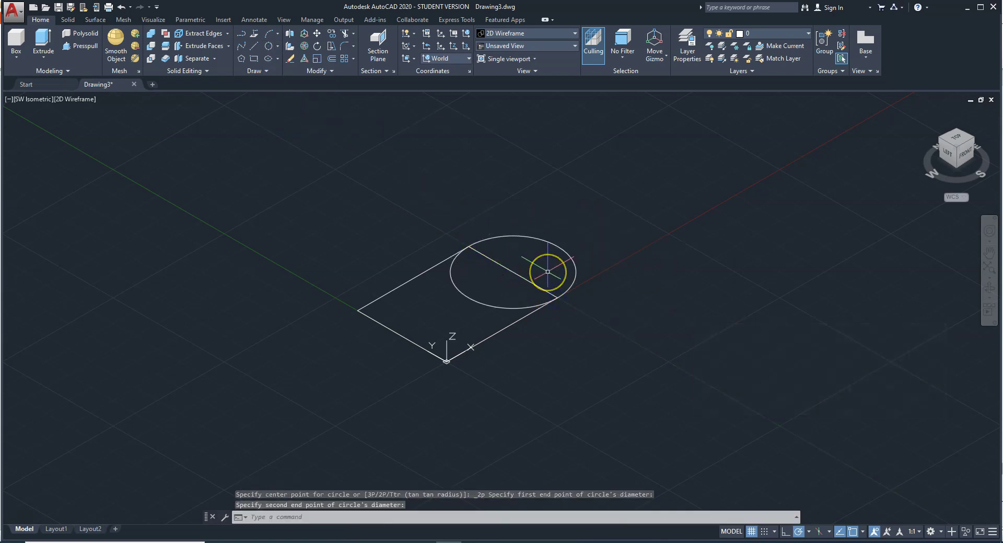
key("alt+Tab")
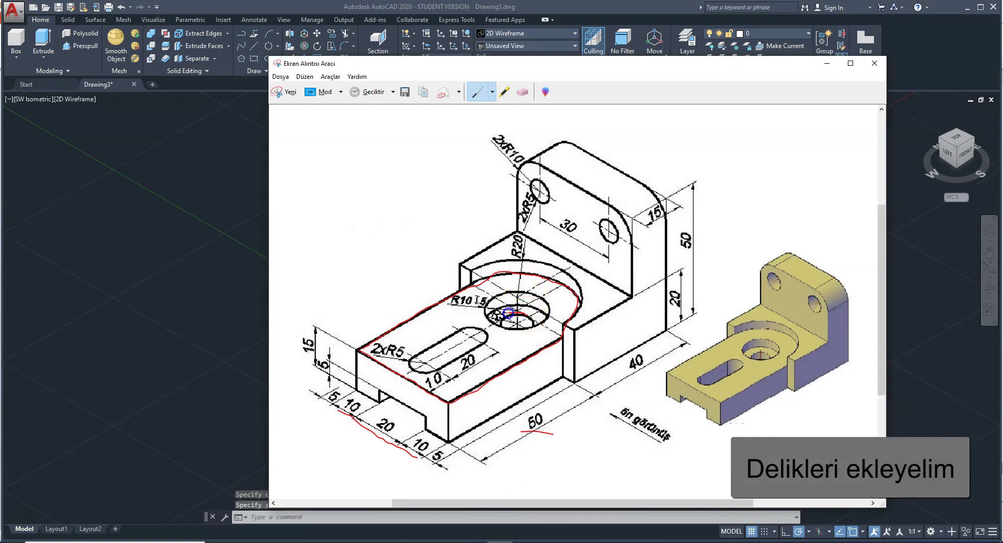
Circle the small counterbored hole and trace around the slot in red on the reference
left_click_drag(499, 329, 529, 318)
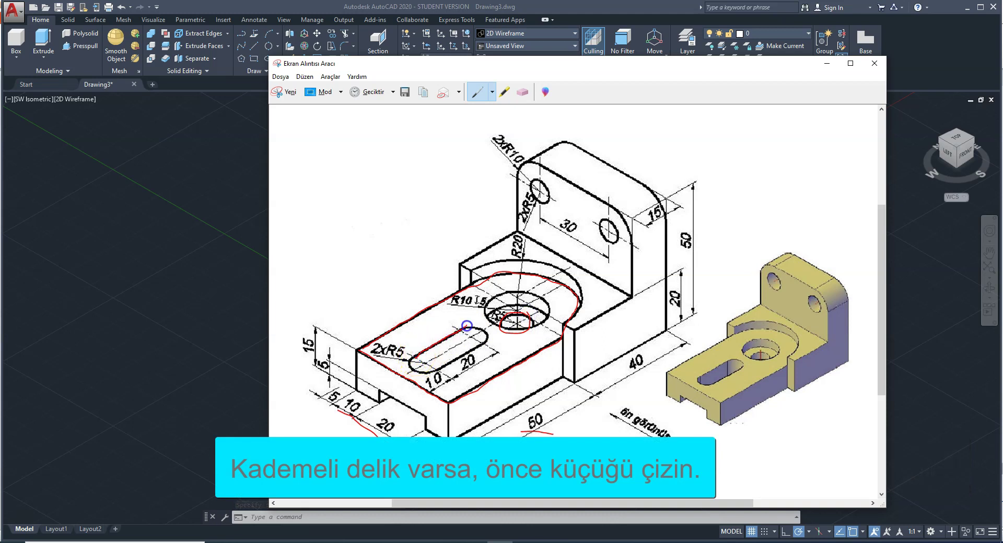
mouse_move(482, 334)
left_mouse_down()
mouse_move(484, 348)
mouse_move(446, 364)
left_mouse_up()
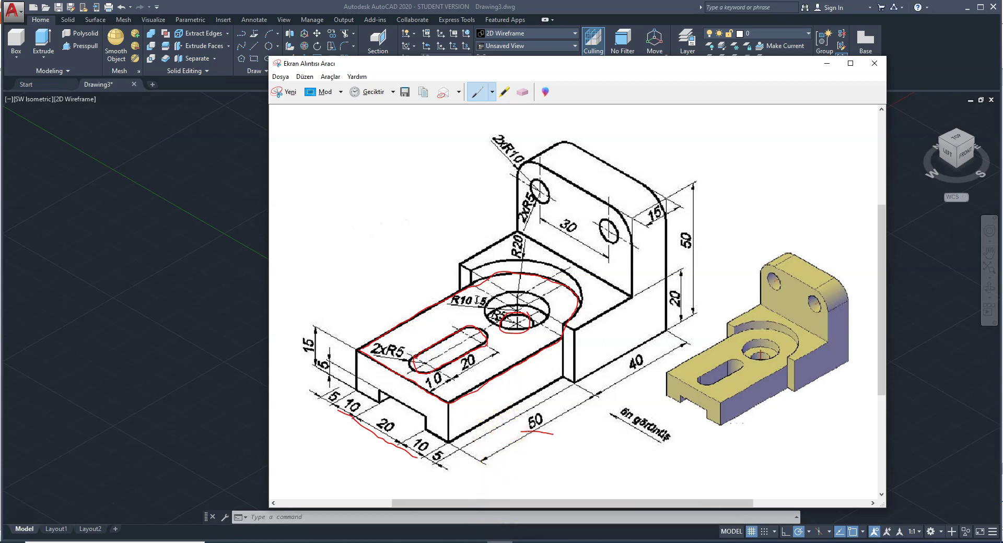
left_click_drag(489, 326, 506, 324)
Draw a radius 5 hole circle centred on the arc's center
left_click(479, 539)
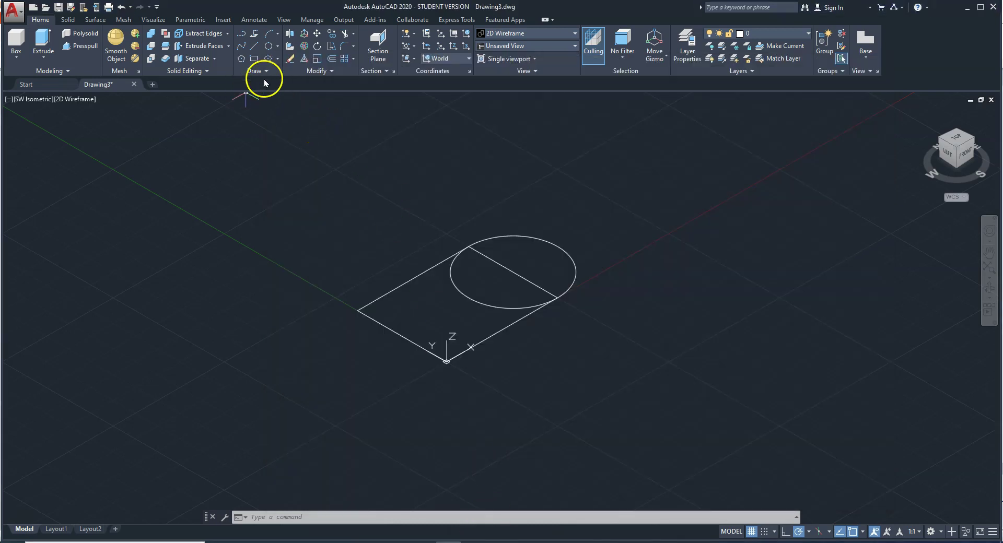
left_click(278, 46)
left_click(288, 65)
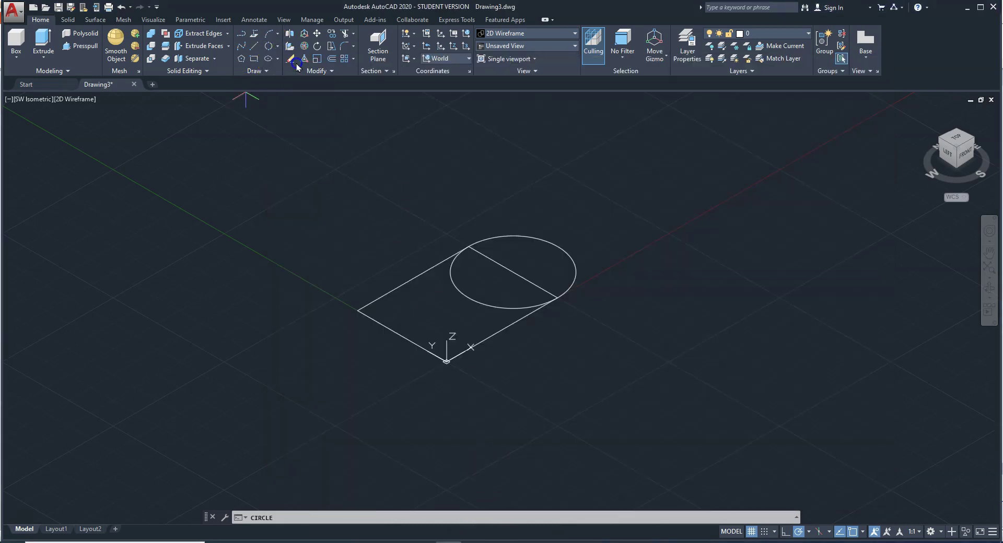
left_click(512, 272)
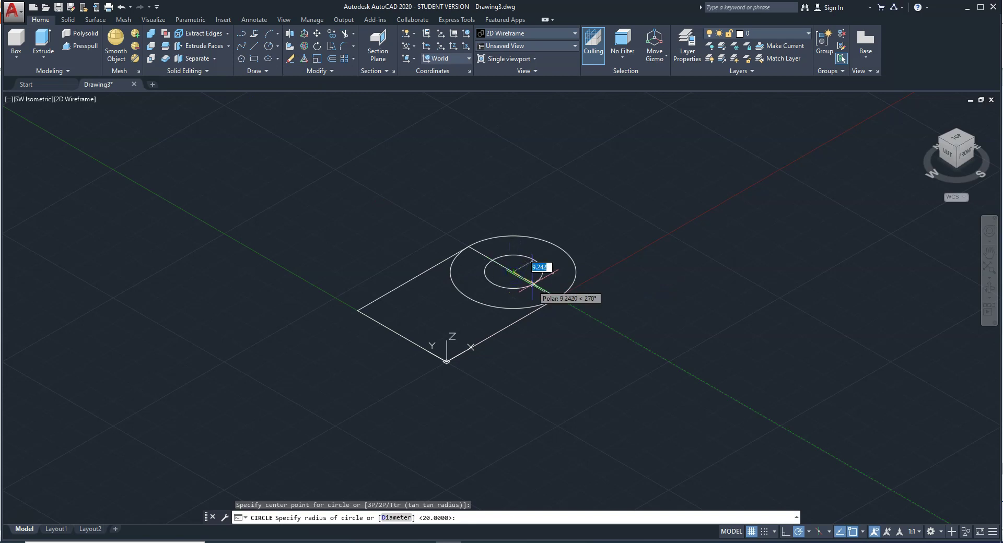
type("5")
key("Return")
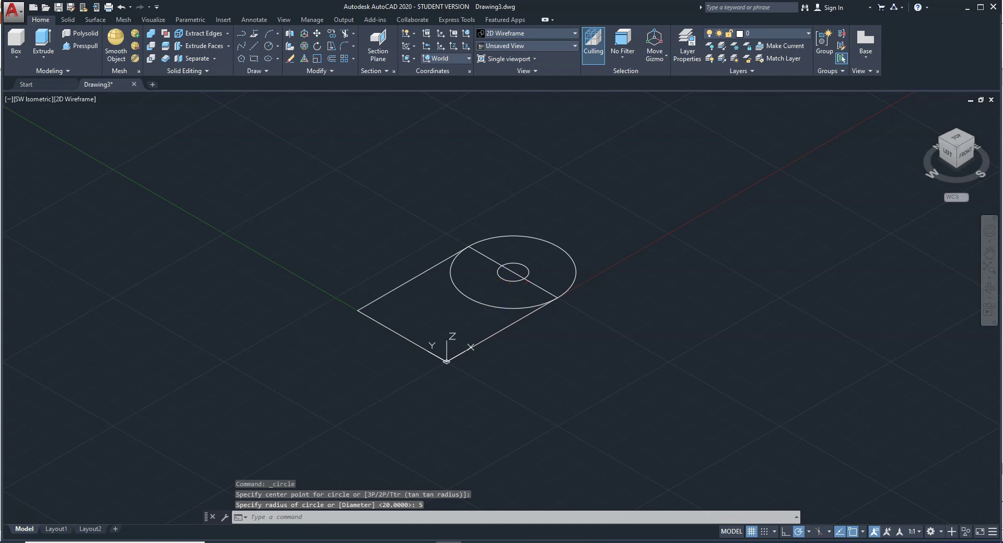
Trim the circle's inner arc and diagonal lines, then delete the leftover object
type("tr")
key("Return")
key("Return")
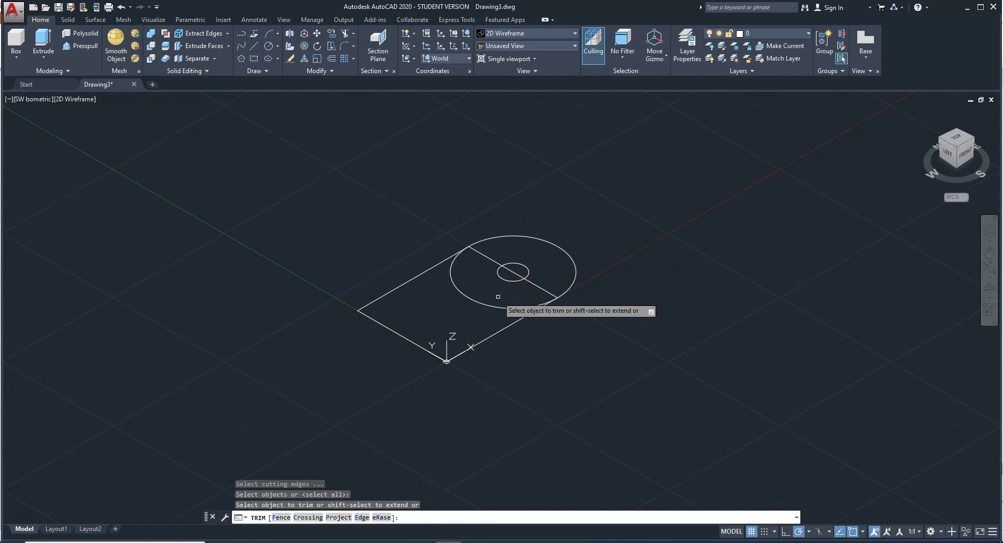
left_click(481, 303)
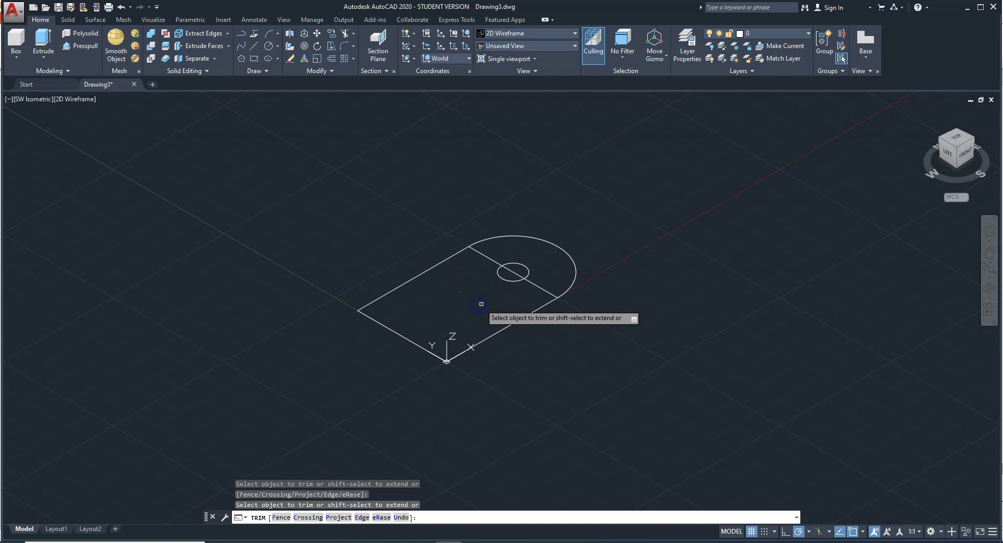
left_click(531, 286)
left_click(503, 267)
left_click(494, 259)
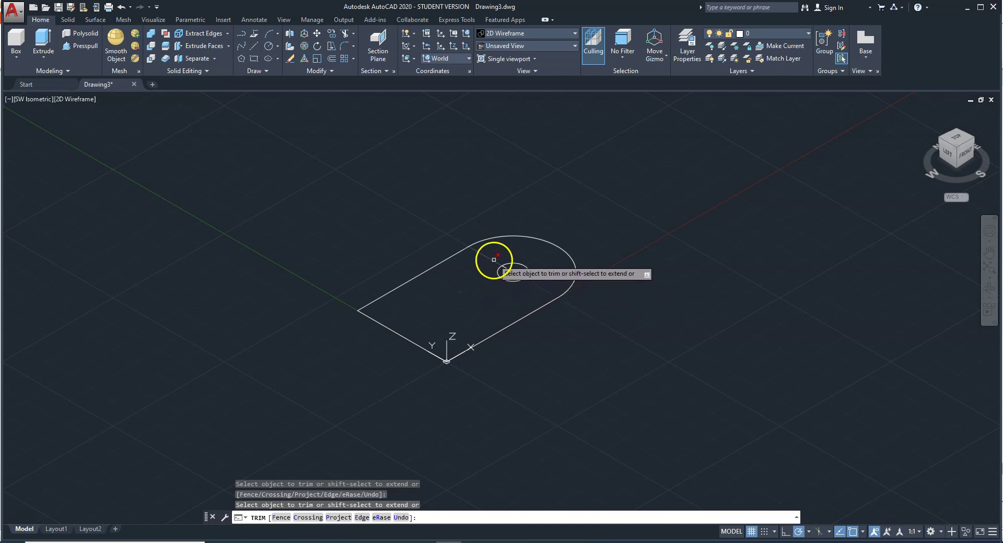
key("Escape")
left_click(514, 264)
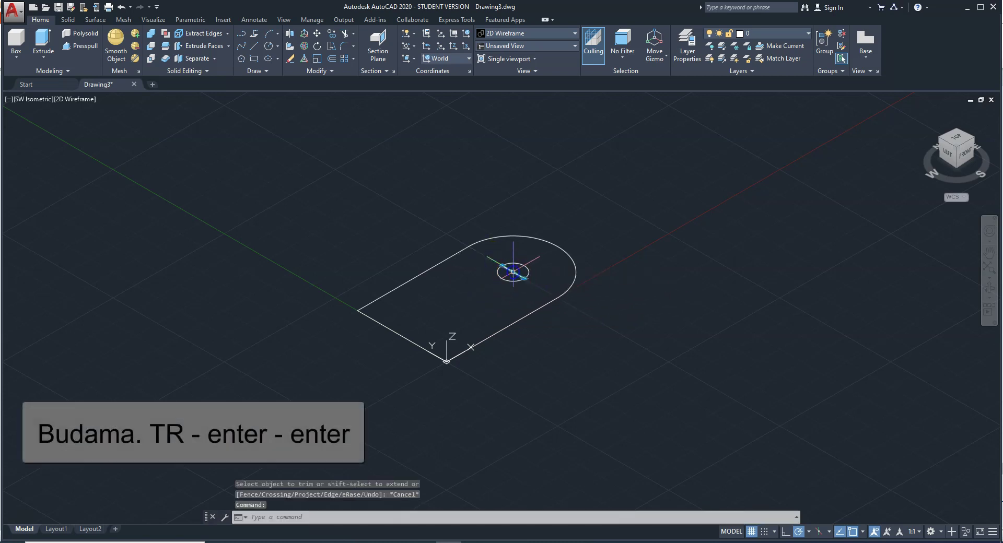
key("Delete")
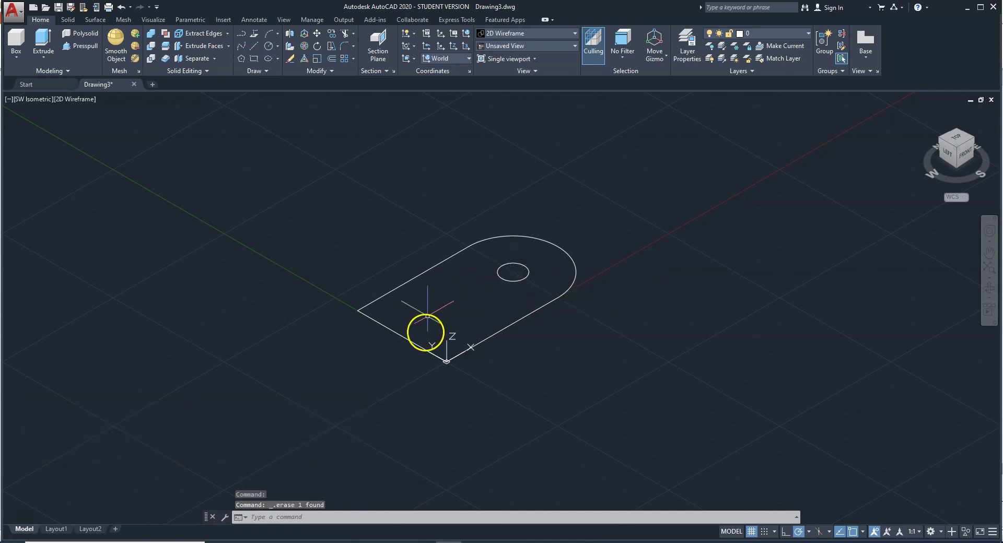
Review the 2xR5 and 20 slot dimensions on the reference sketch
left_click(462, 404)
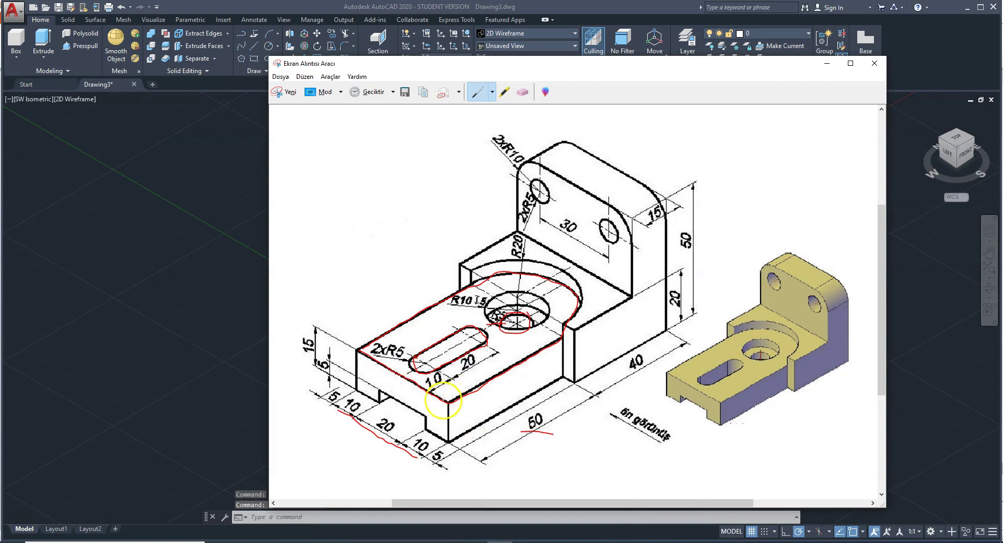
left_click(385, 357)
left_click(458, 367)
left_click(484, 481)
left_click(500, 542)
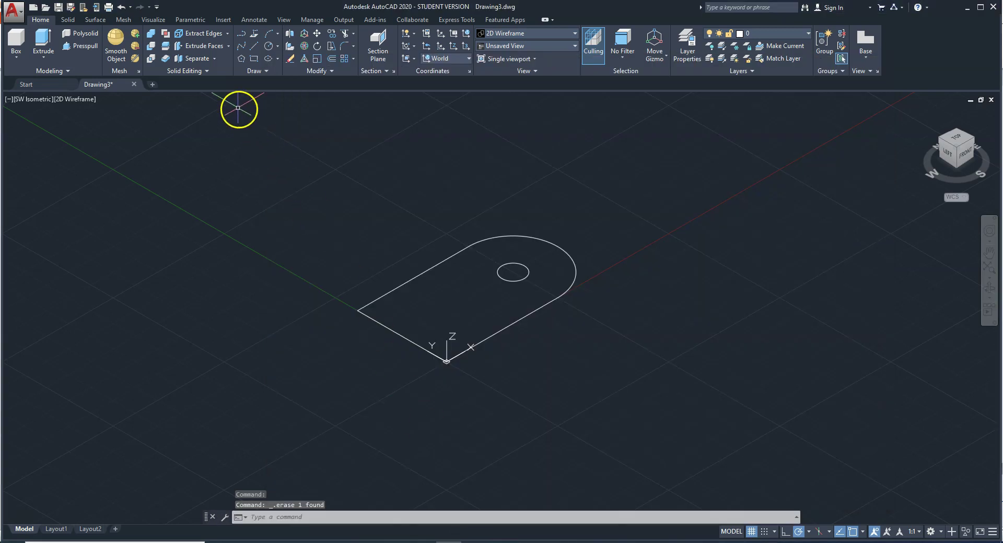
Draw two R5 slot circles, centred 10 and then 20 further along the tracking line
left_click(268, 46)
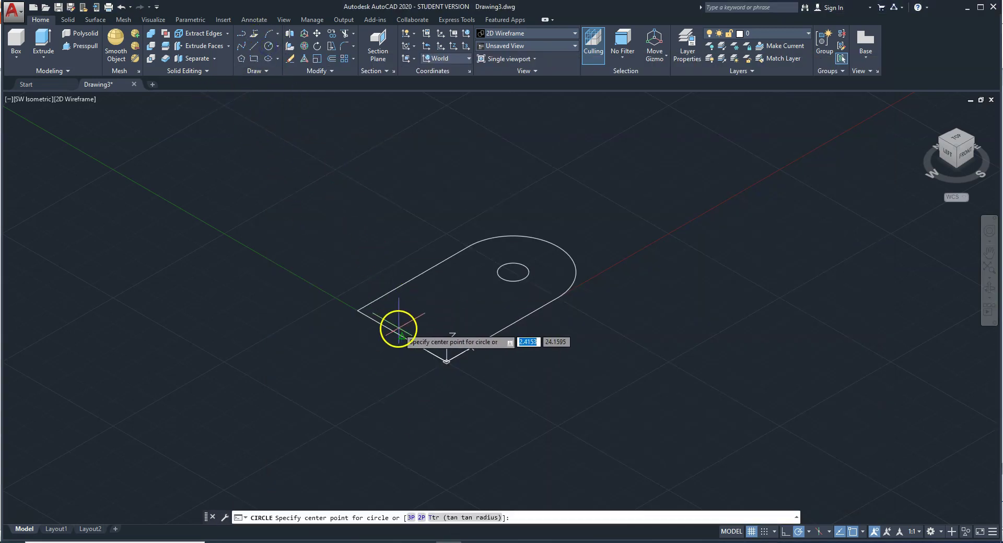
type("10")
key("Return")
type("5")
key("Return")
key("Return")
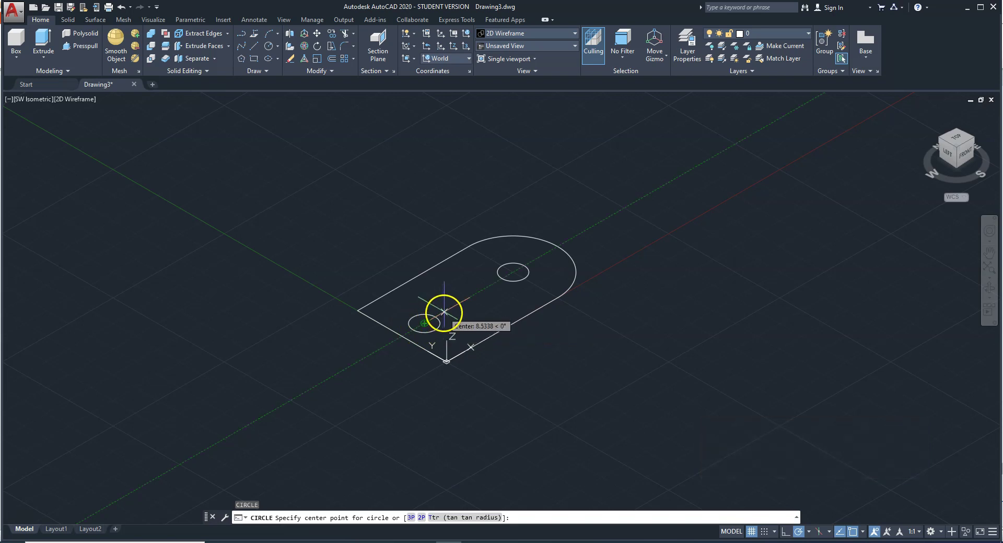
type("20")
key("Return")
type("5")
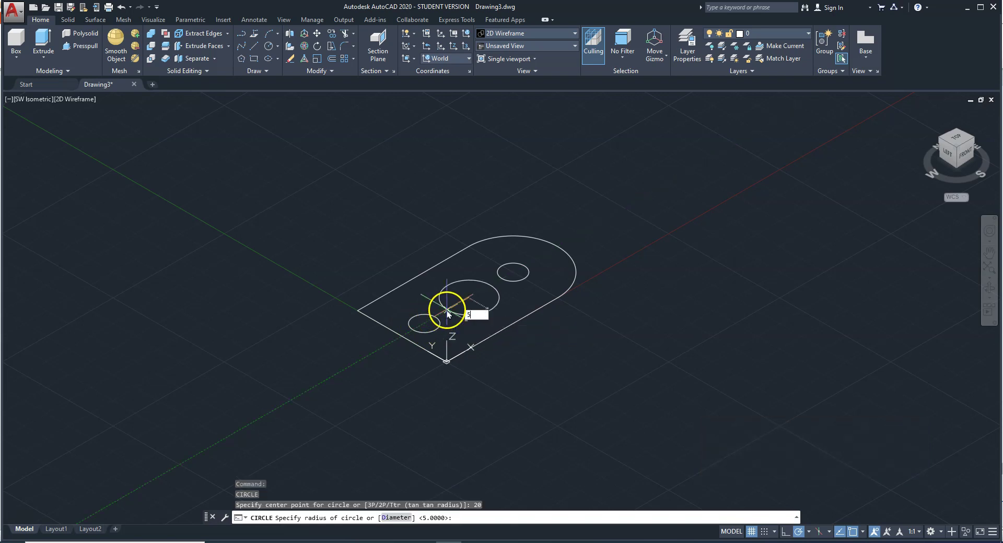
key("Return")
Join the two slot circles with two side lines
left_click(254, 46)
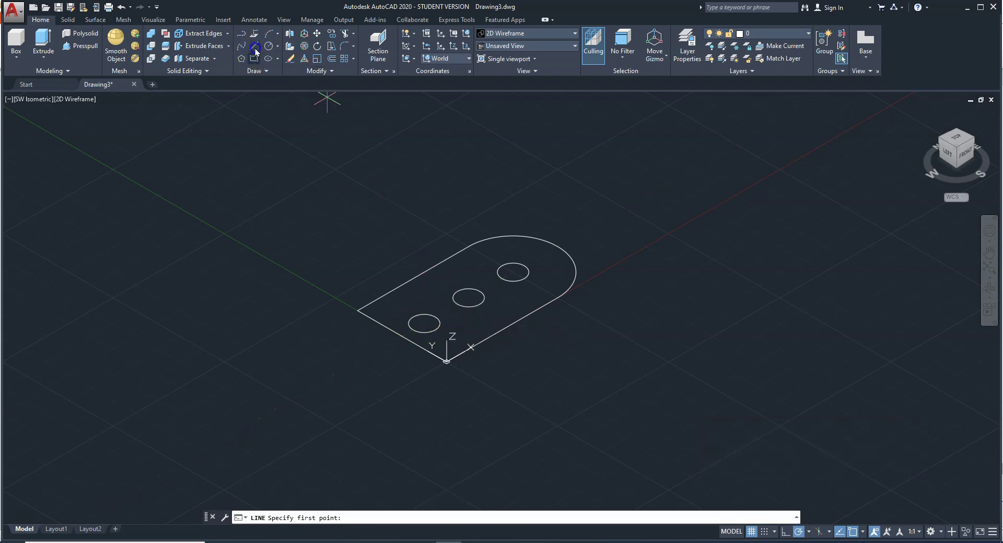
left_click(413, 315)
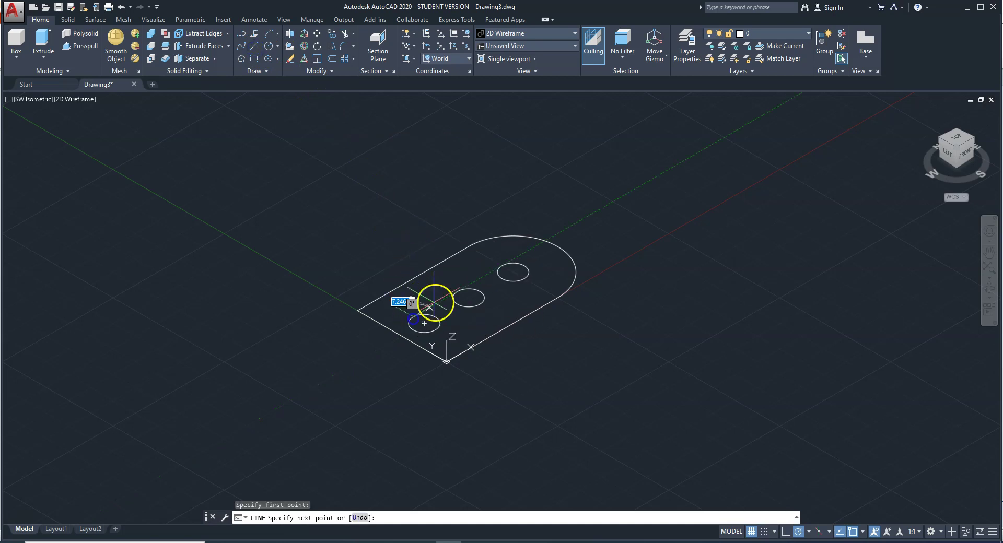
left_click(461, 288)
key("Escape")
key("Return")
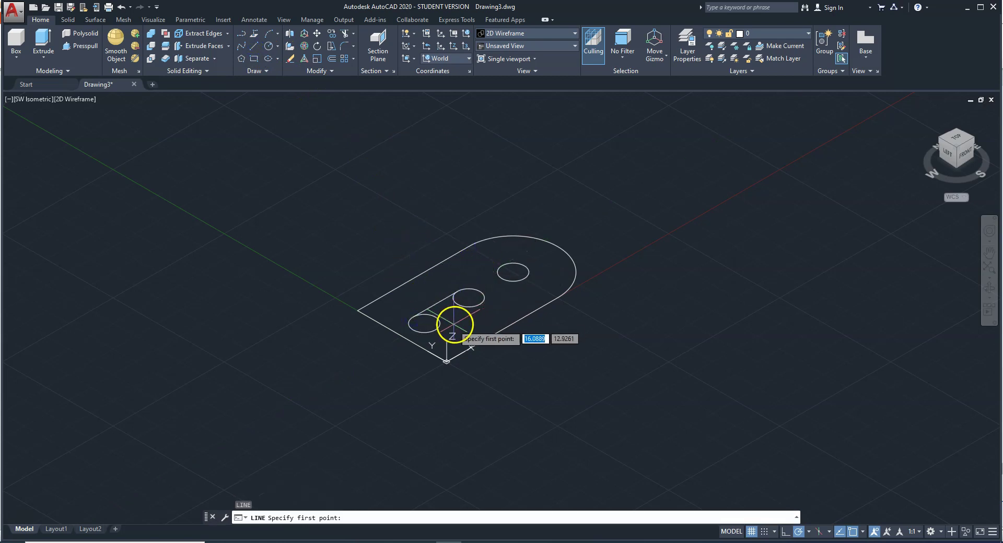
left_click(435, 330)
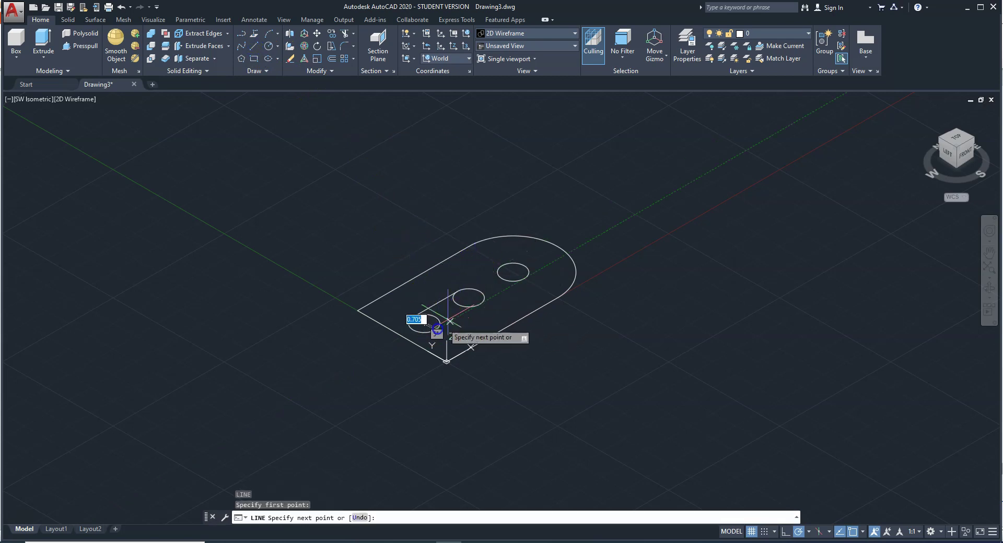
left_click(475, 296)
key("Return")
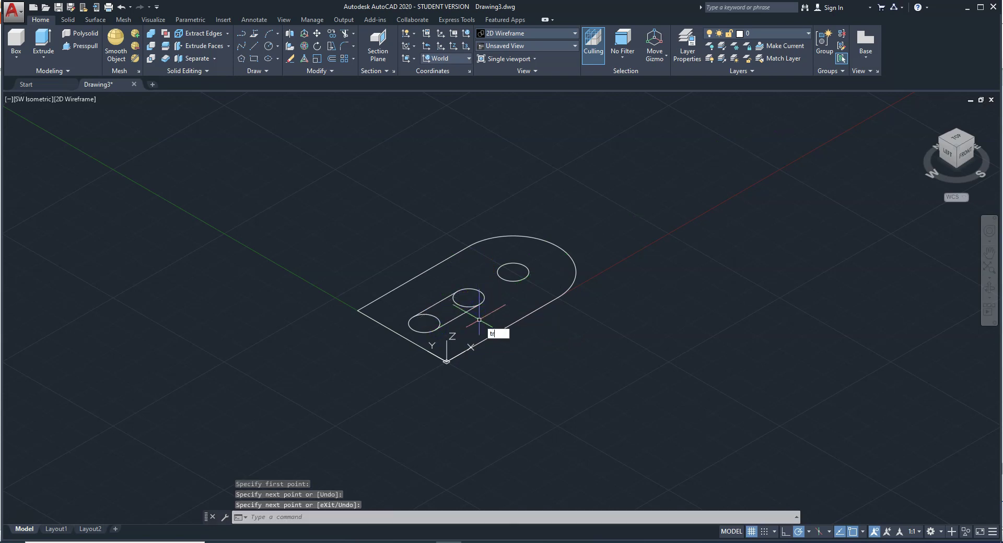
Trim away the circle arcs inside the slot
key("Return")
left_click(456, 302)
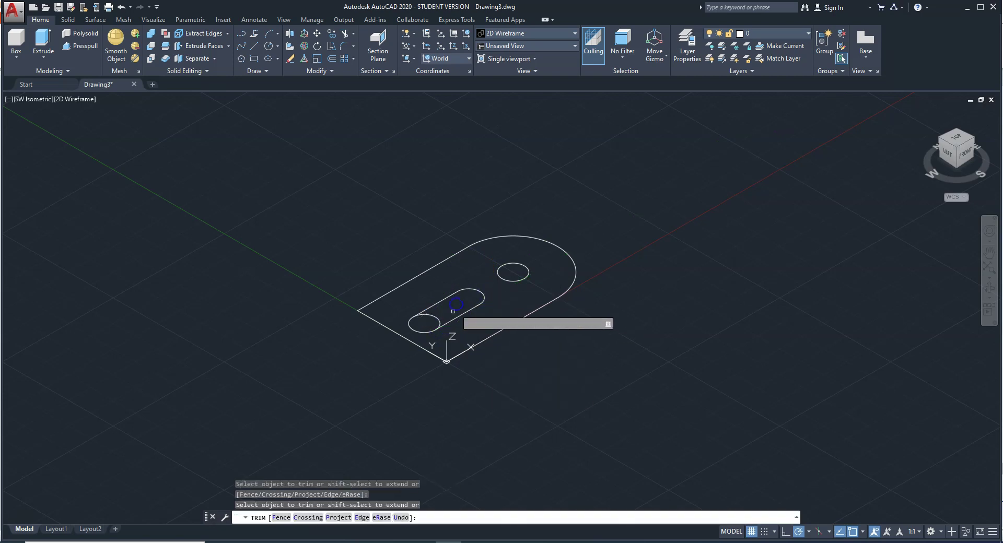
key("Escape")
left_click(500, 542)
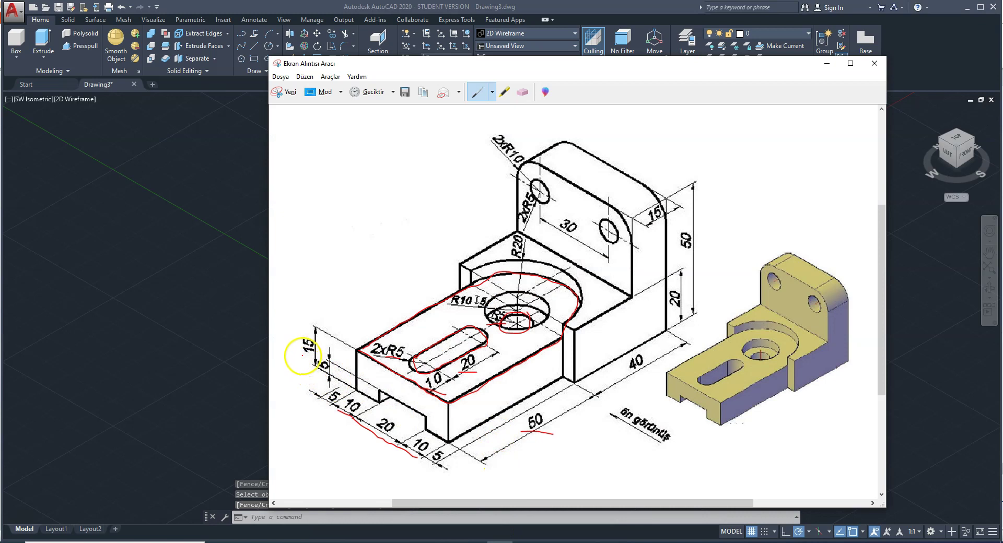
Press-pull the slotted base outline up 15 units into a solid
left_click(500, 542)
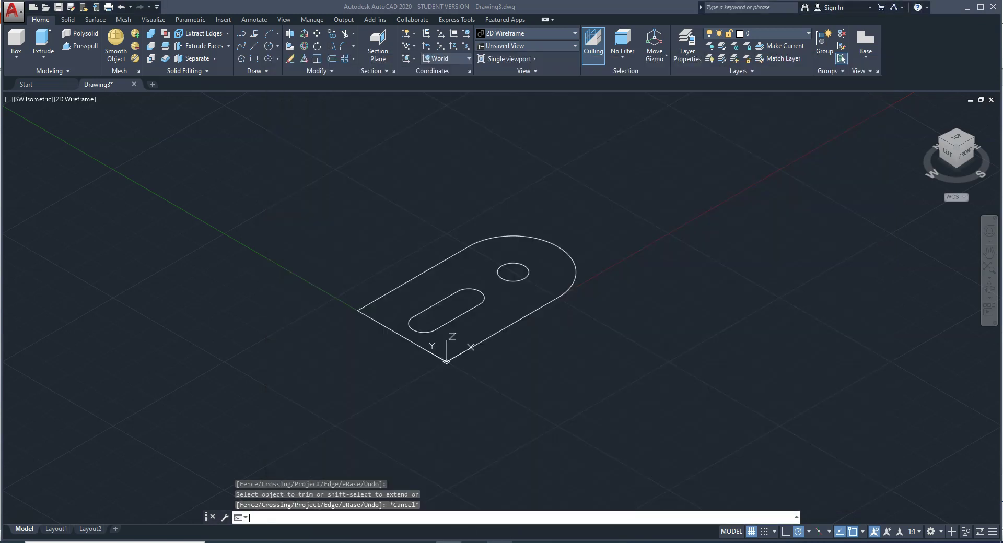
left_click(70, 51)
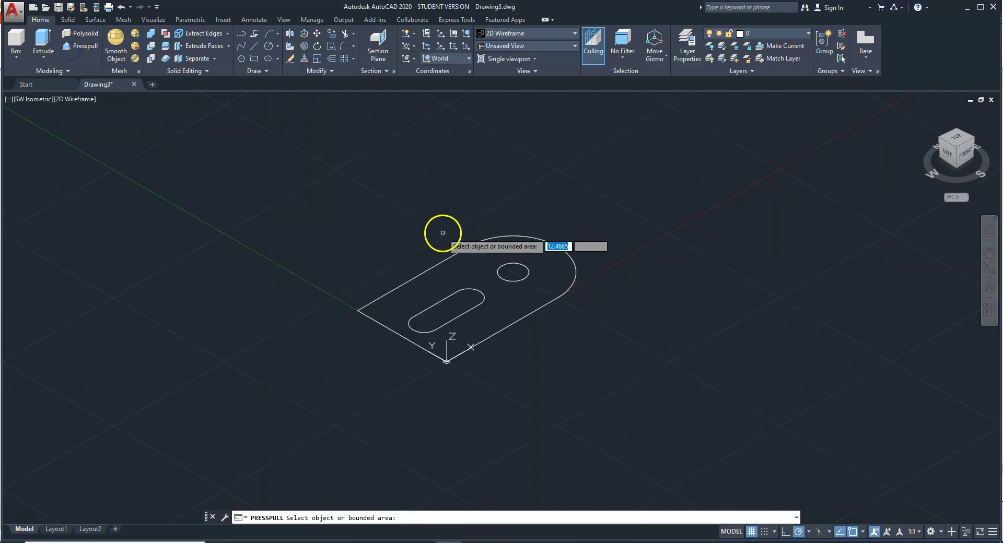
left_click(459, 268)
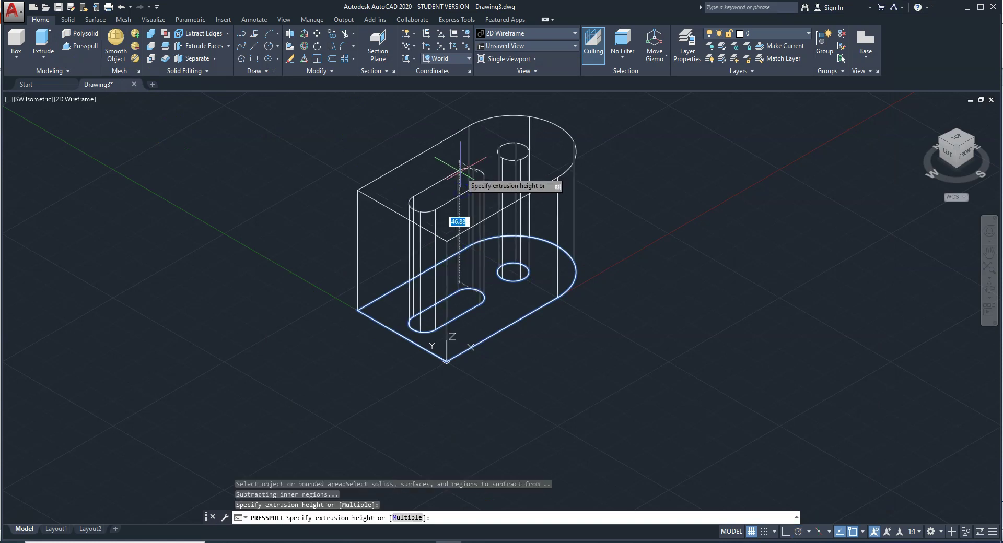
type("5")
key("Return")
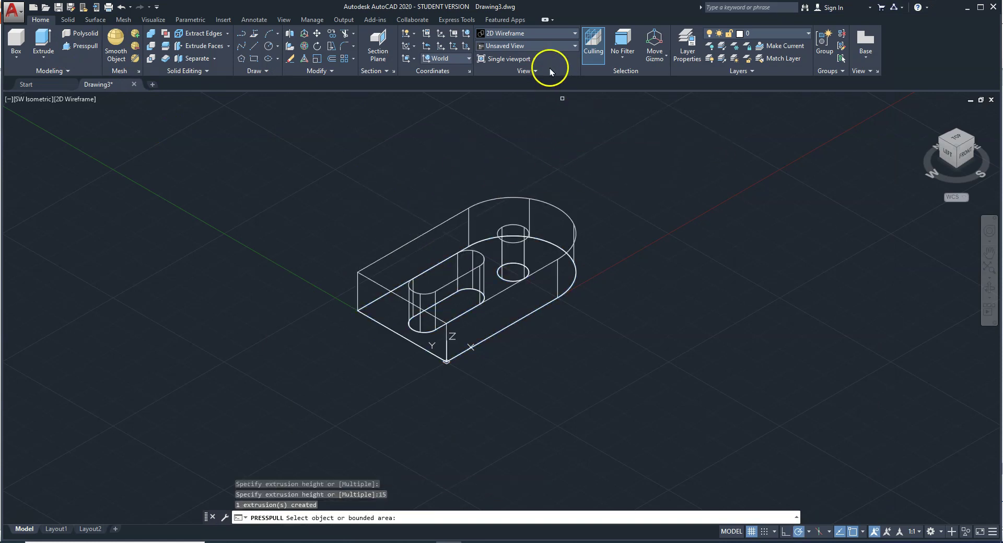
key("Return")
Preview the part in Conceptual style, then return to 2D Wireframe
left_click(545, 37)
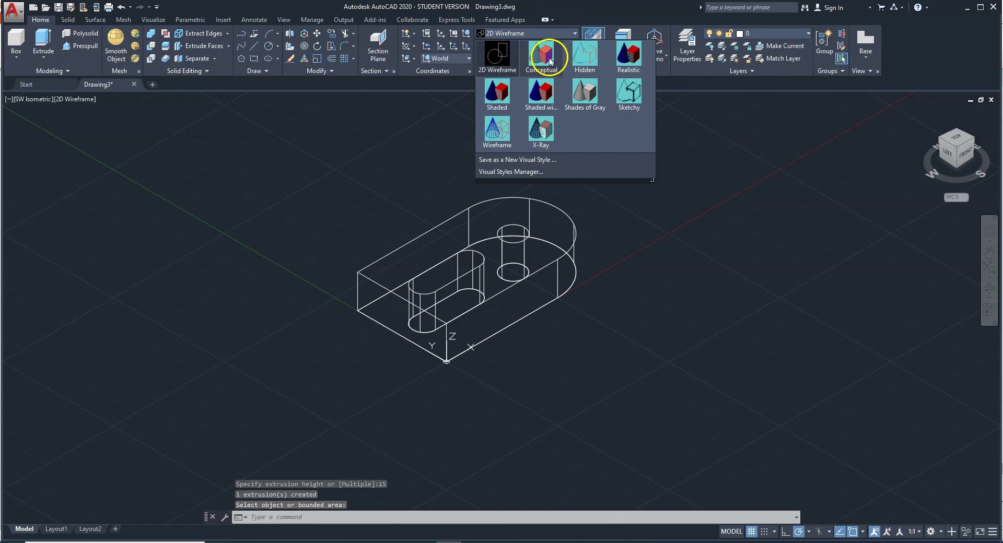
left_click(546, 101)
left_click(523, 34)
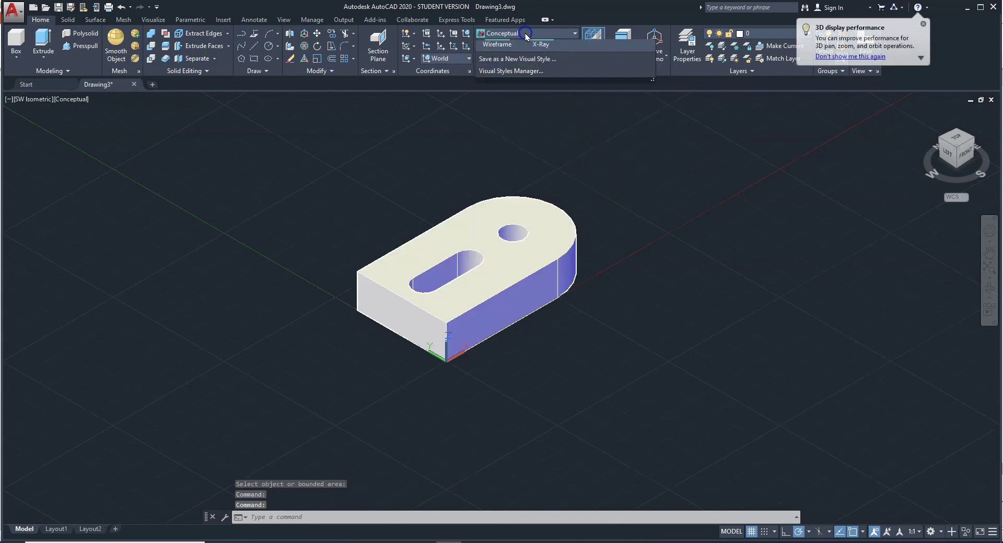
left_click(499, 60)
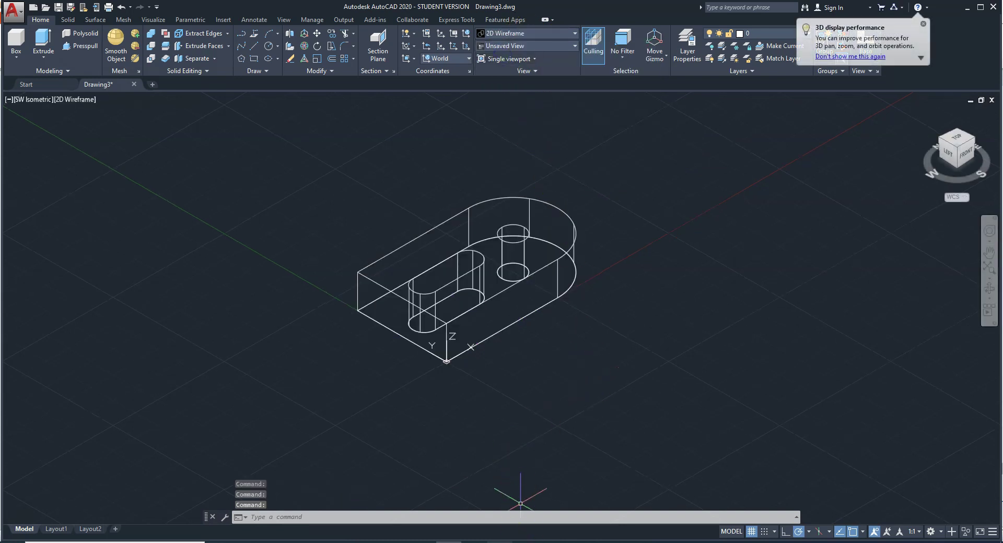
left_click(500, 541)
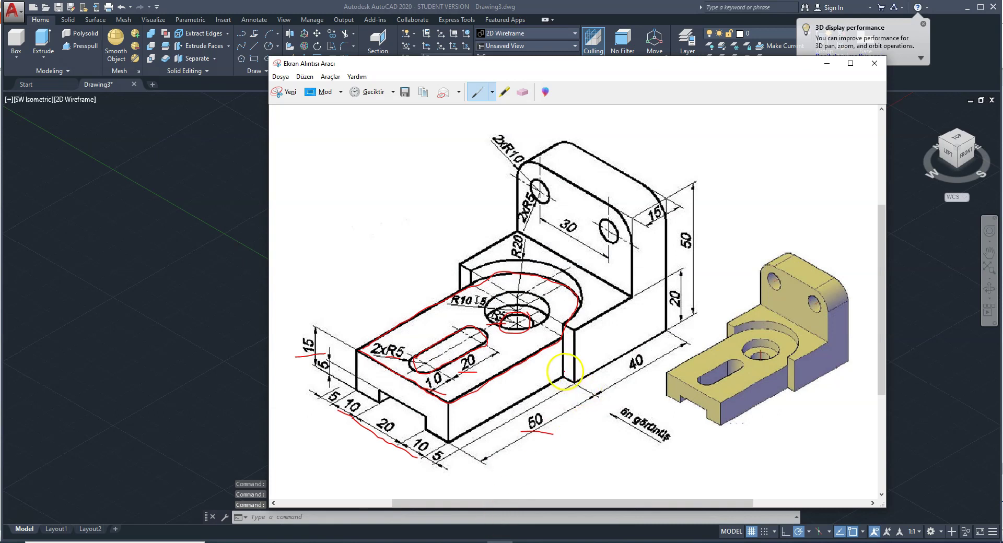
Trace the upright block's side and back edges in red on the reference
left_click_drag(561, 375, 608, 366)
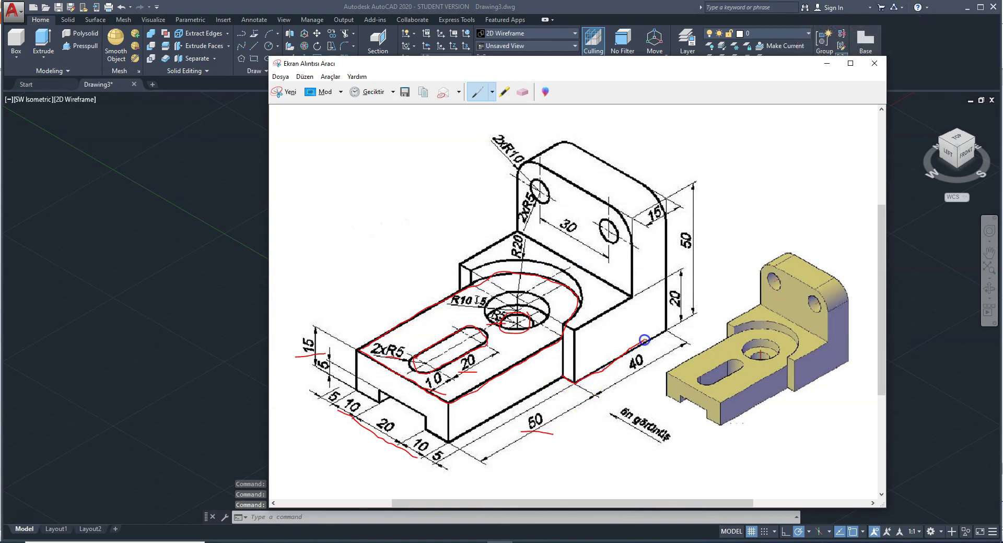
left_click_drag(623, 296, 463, 285)
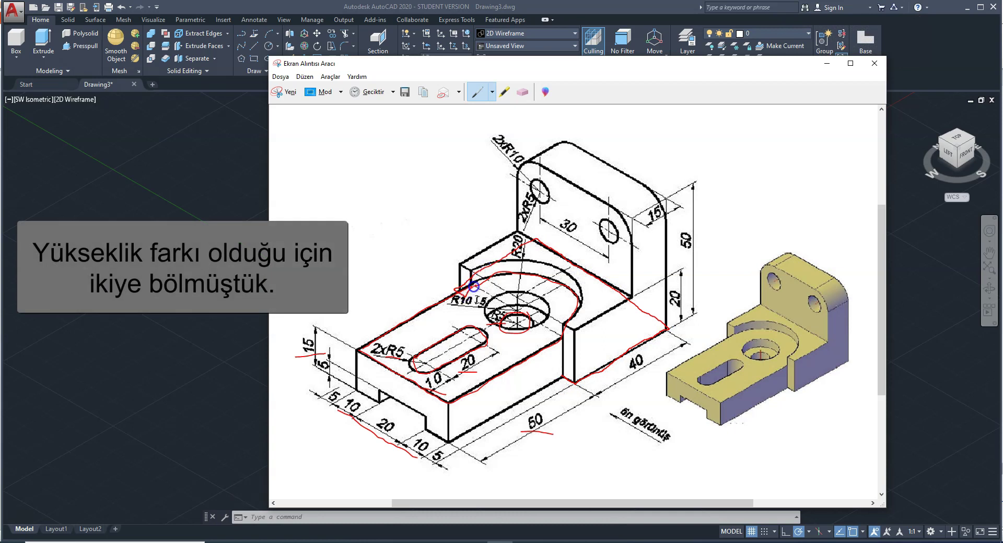
mouse_move(568, 305)
left_mouse_down()
mouse_move(546, 357)
mouse_move(572, 383)
left_mouse_up()
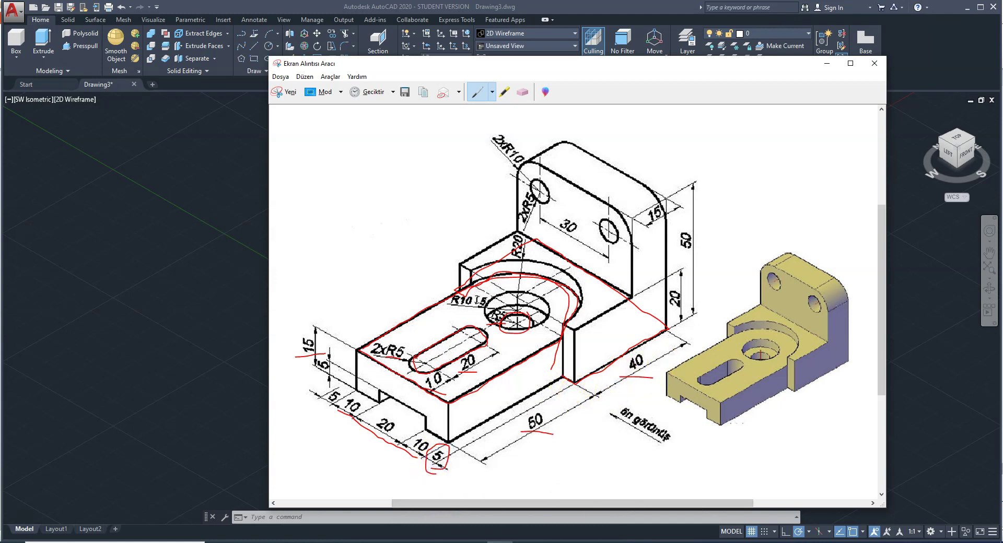
left_click(501, 517)
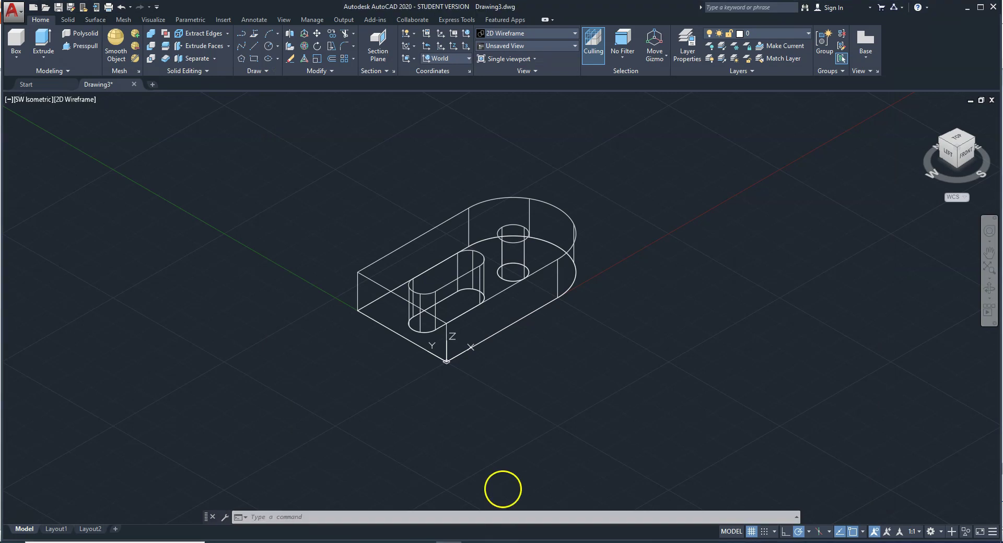
Draw a 5-unit line from the solid's corner
left_click(254, 48)
left_click(558, 298)
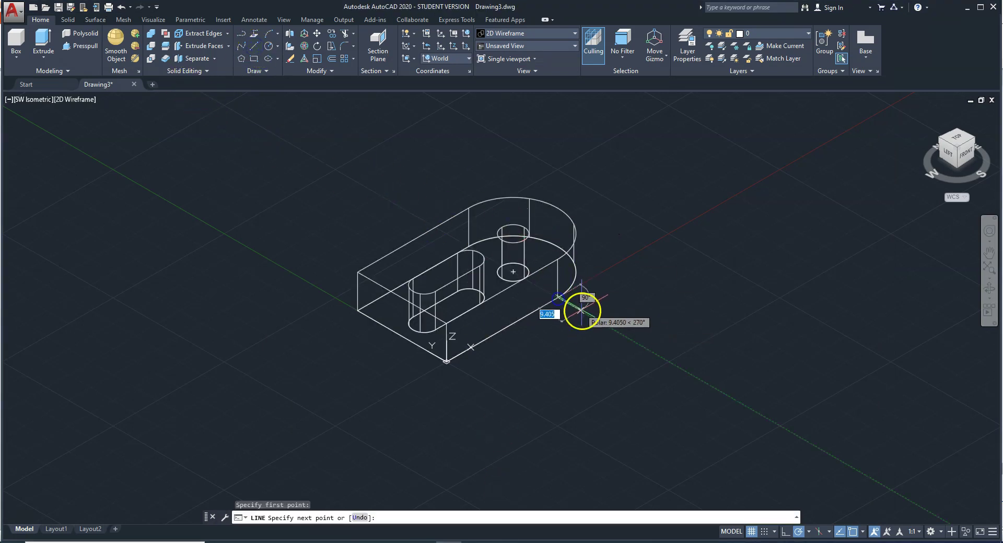
type("5")
key("Return")
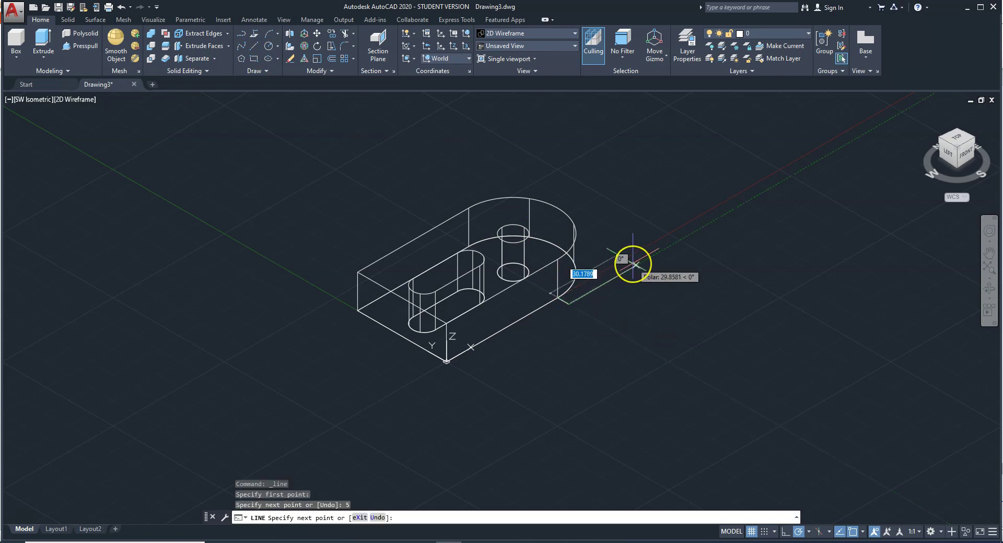
type("40")
key("Return")
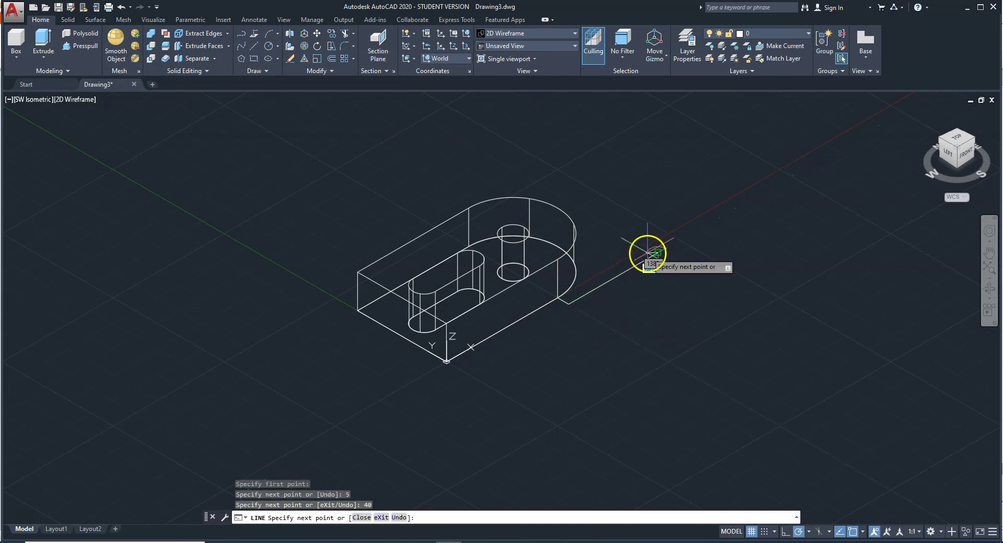
key("Return")
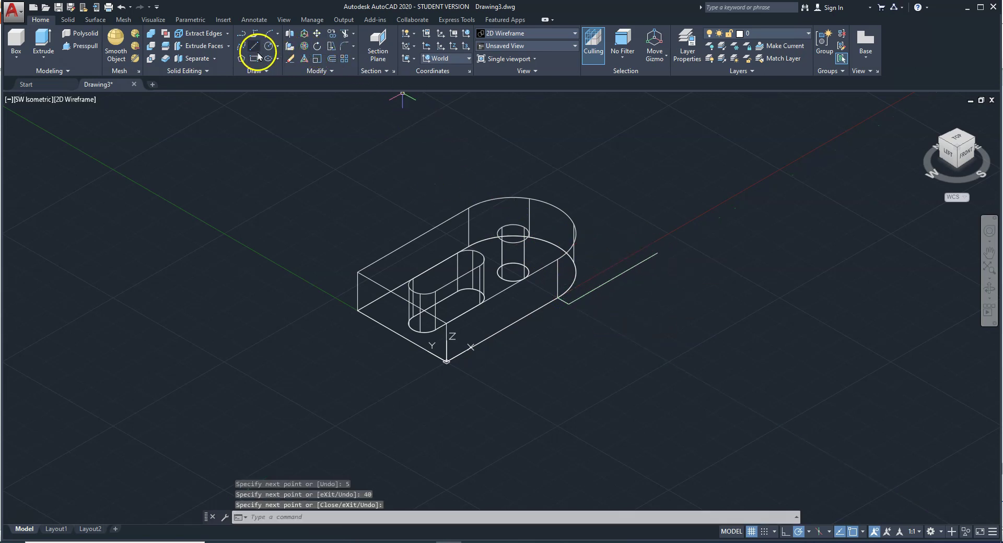
Draw 5 and 40 lines back to the base edge, closing the upright block's footprint
left_click(256, 52)
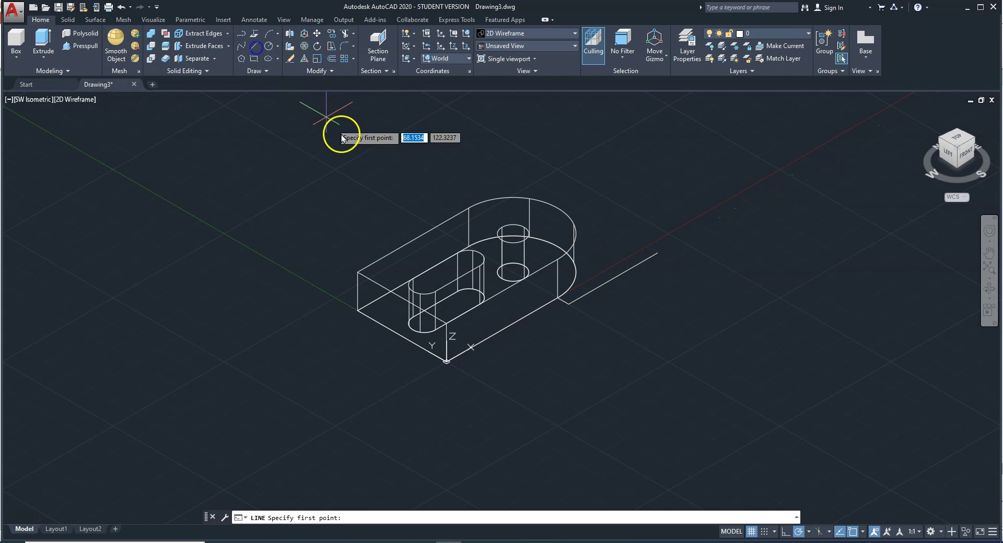
left_click(465, 245)
type("5")
key("Return")
type("40")
key("Return")
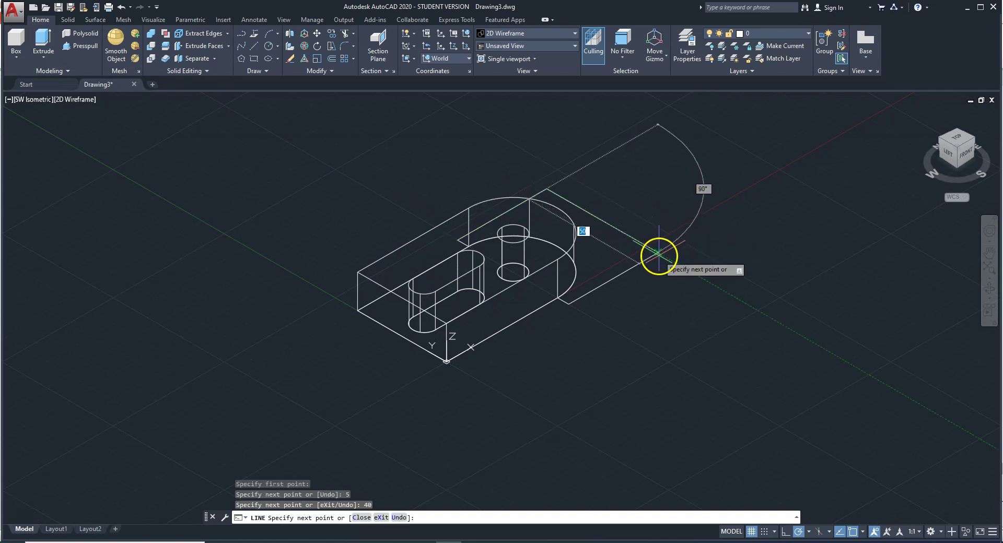
left_click(658, 252)
key("Escape")
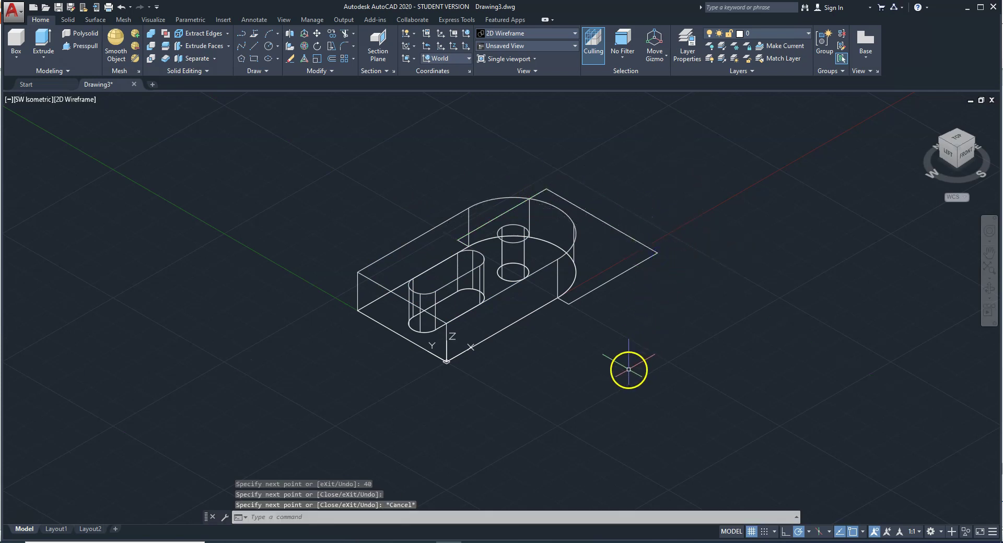
left_click(450, 542)
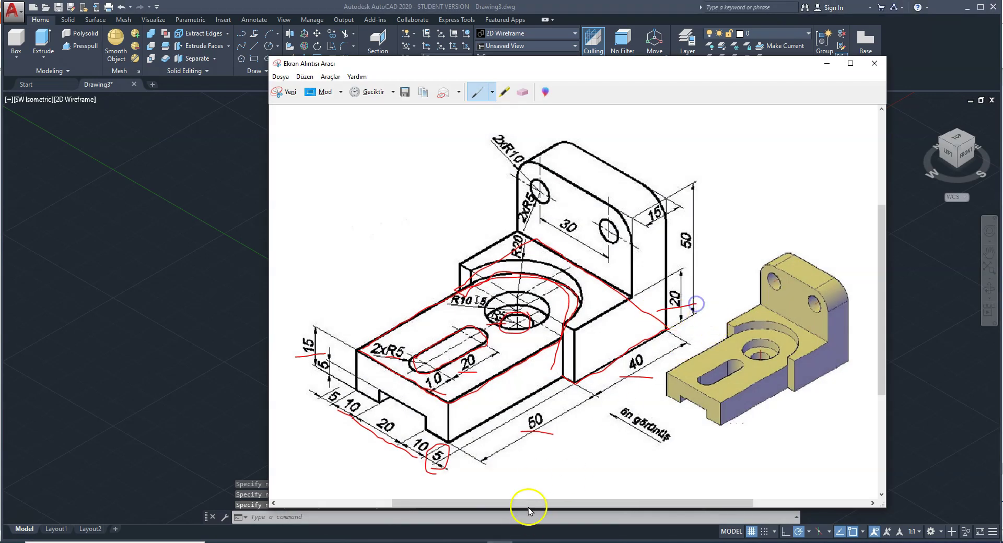
Press-pull the rectangular area beside the arc up 20 units into a raised block
left_click(500, 541)
left_click(72, 49)
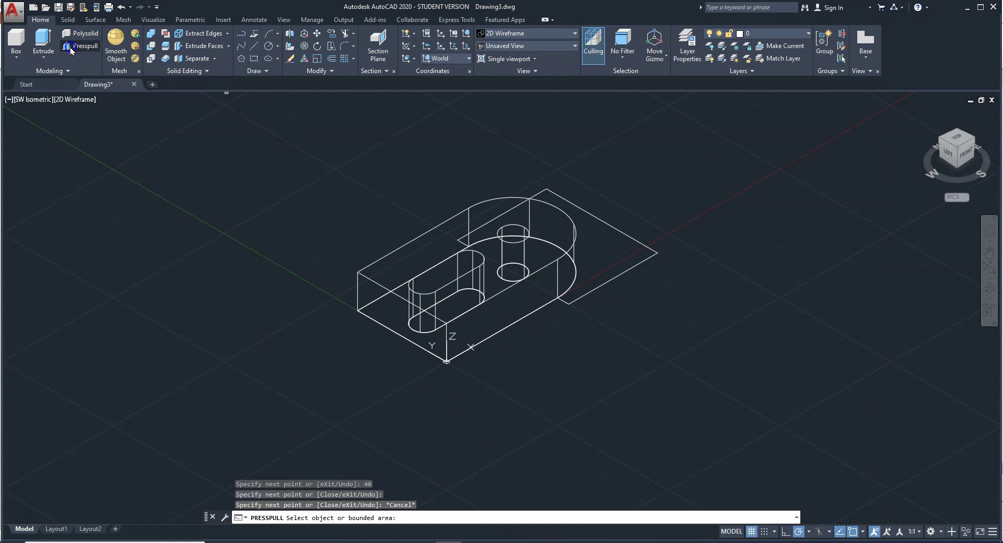
left_click(600, 250)
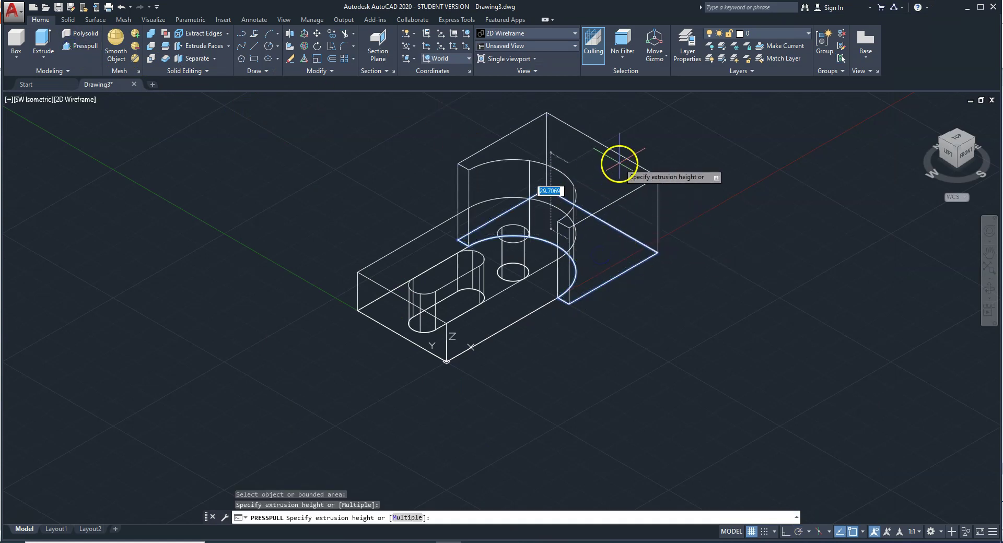
type("20")
key("Return")
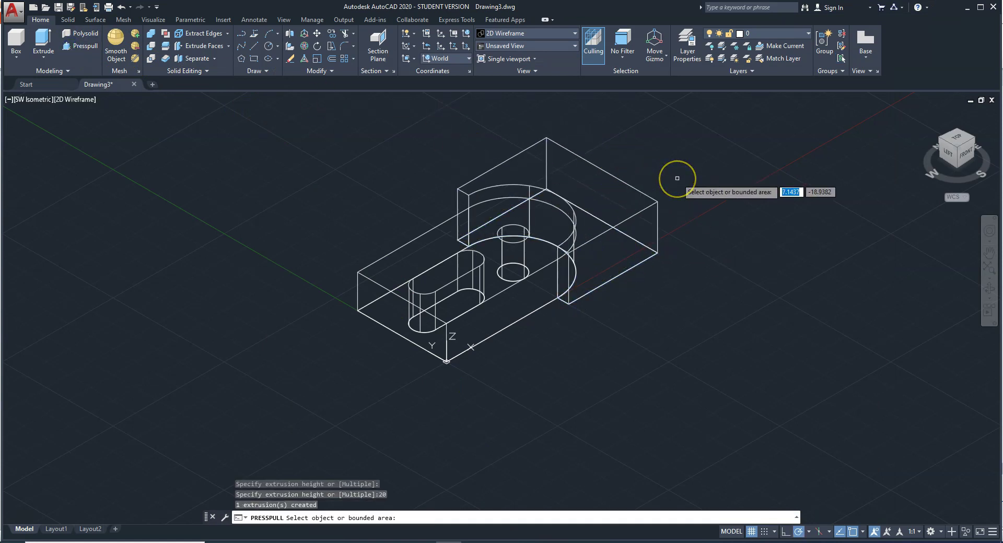
key("Return")
left_click(500, 541)
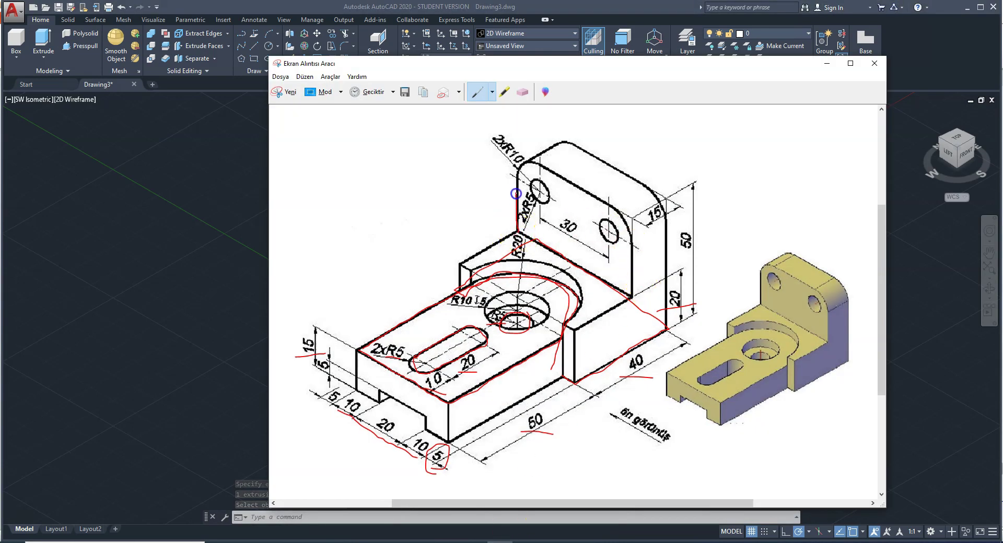
Trace the upright plate's edge and circle its hole in red on the reference drawing
left_click_drag(624, 218, 627, 292)
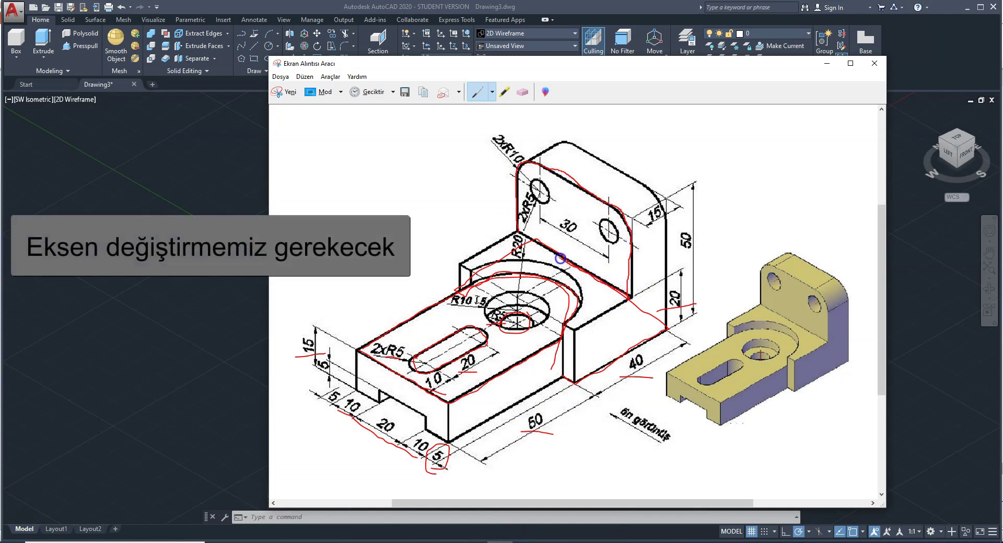
left_click_drag(612, 224, 617, 243)
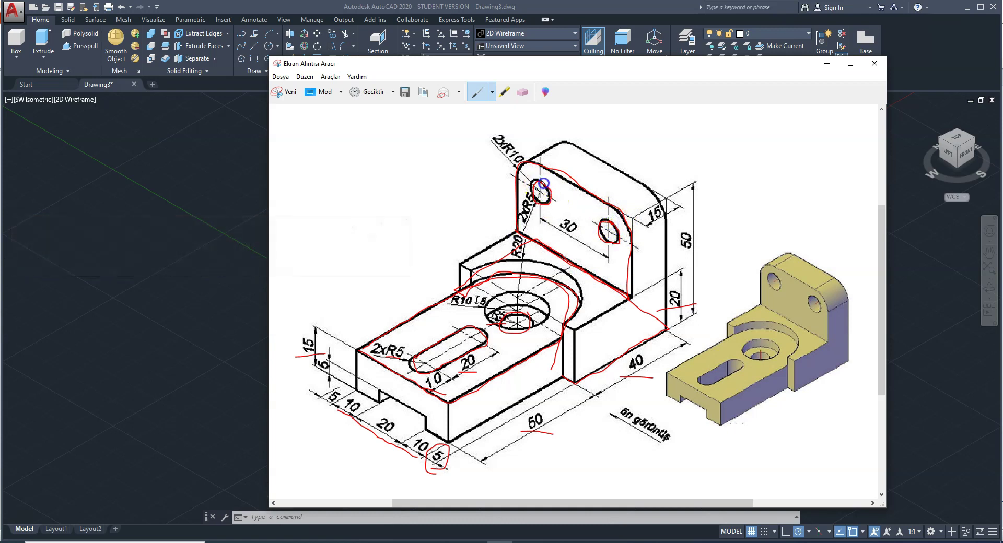
Return to the model and show it from the southeast isometric view in Conceptual shading
left_click(510, 538)
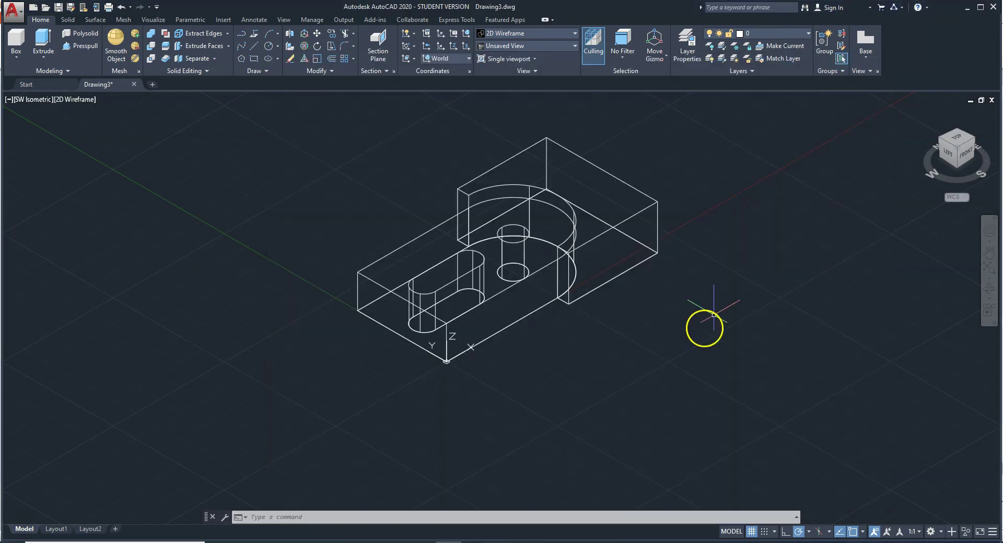
left_click(966, 140)
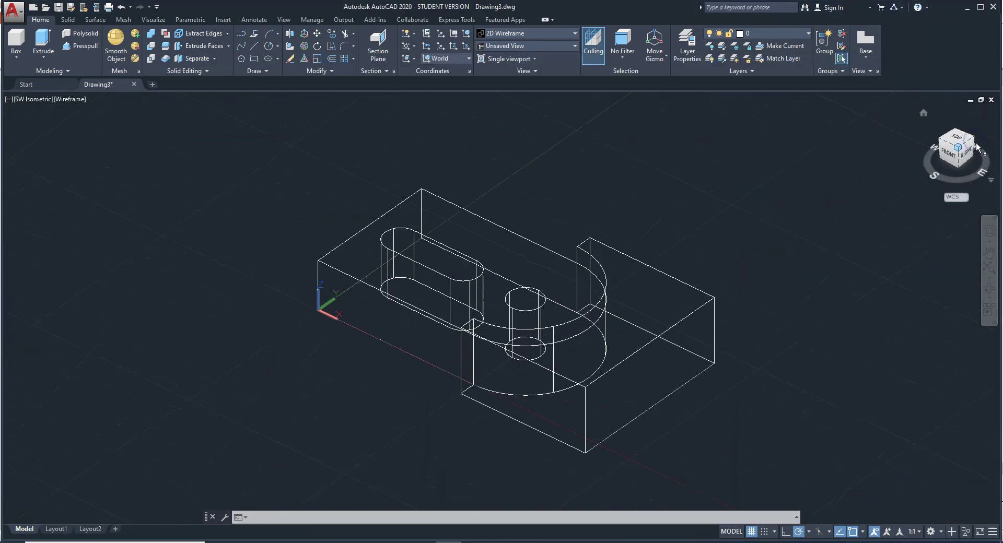
left_click(549, 29)
left_click(538, 49)
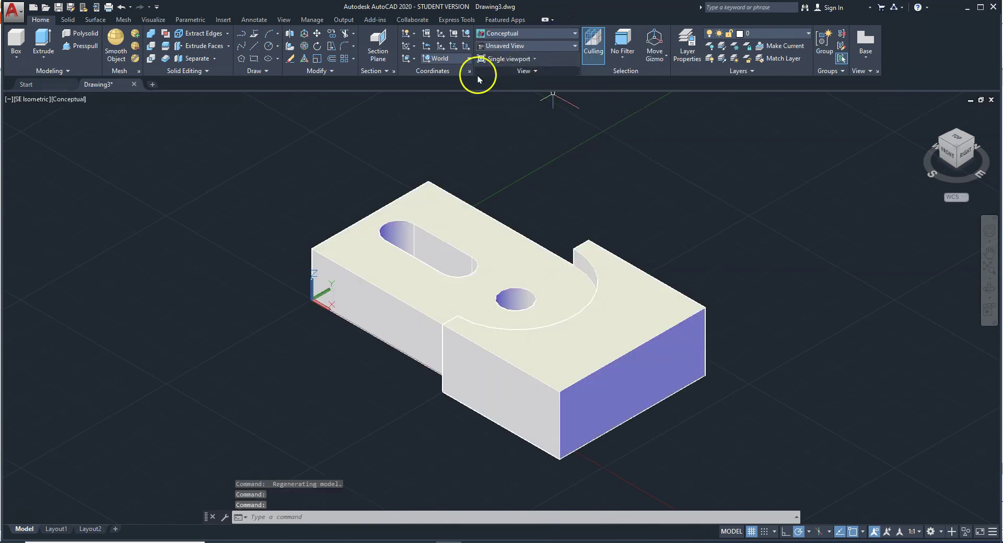
left_click(411, 59)
left_click_drag(411, 59, 412, 121)
Align the UCS to the raised block's end face and accept the orientation
left_click(412, 117)
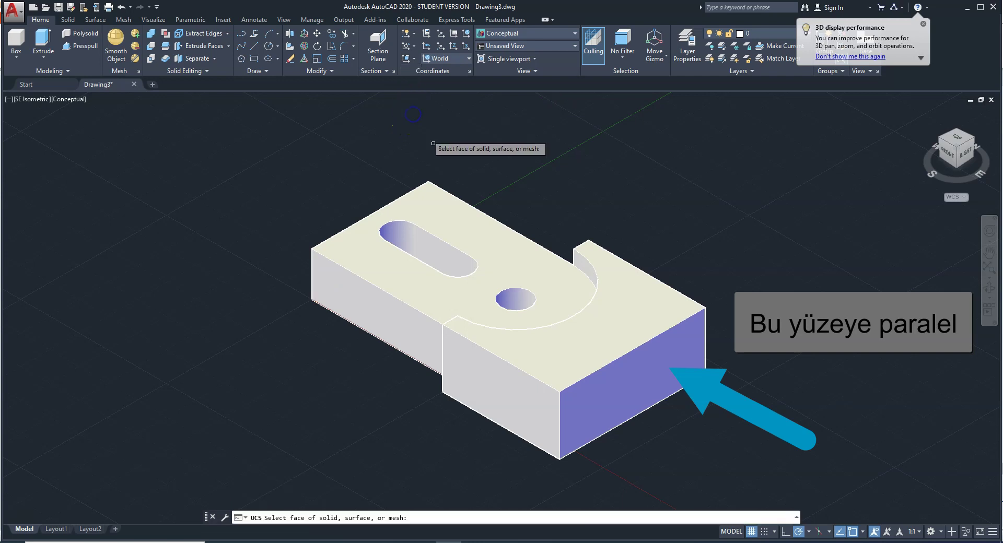
left_click(655, 391)
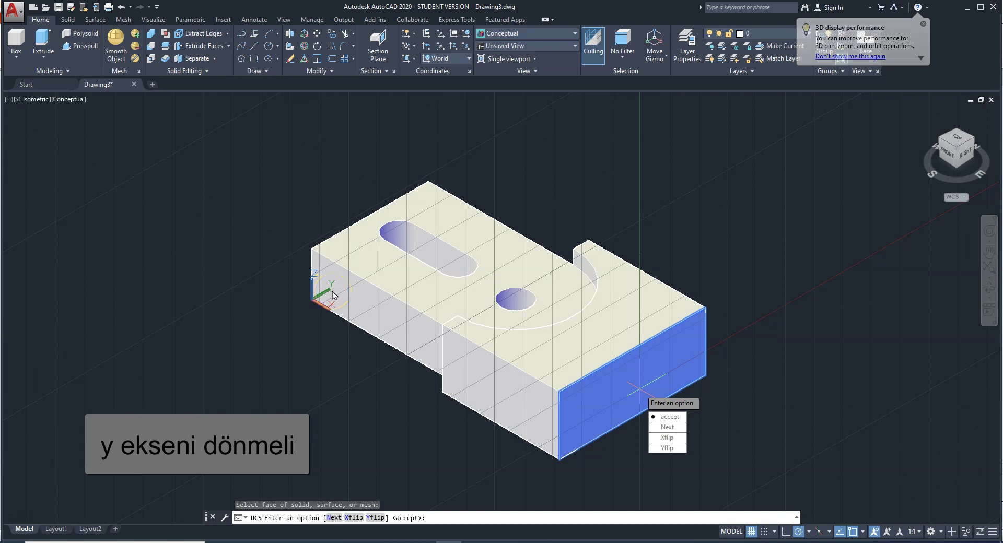
left_click(517, 369)
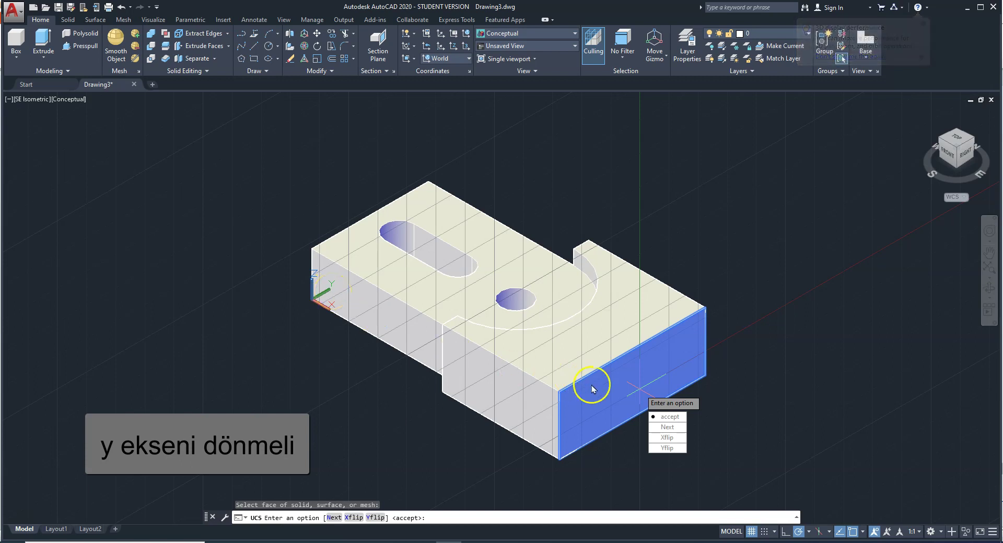
left_click(677, 420)
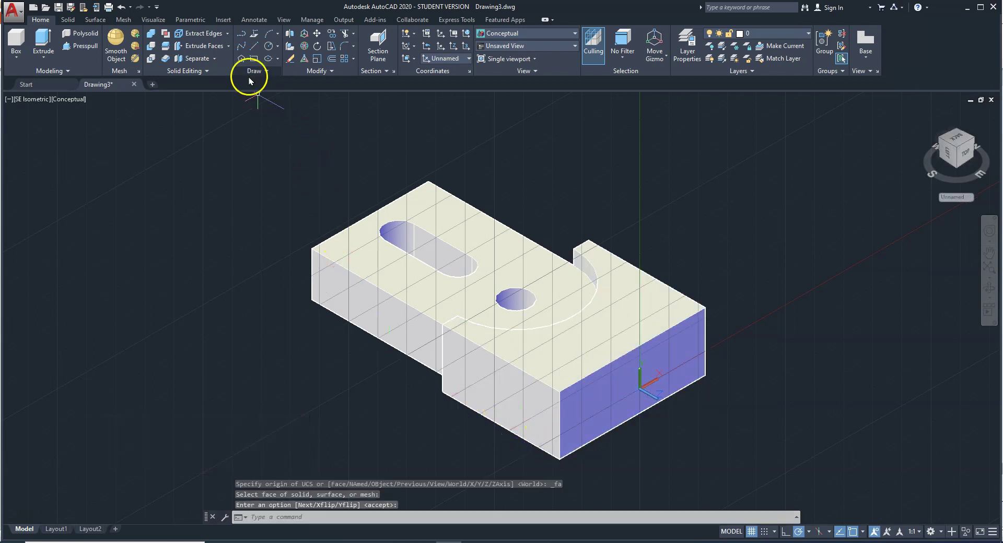
Draw the plate outline: a 30-unit riser from the block's top corner, across, and down
left_click(255, 48)
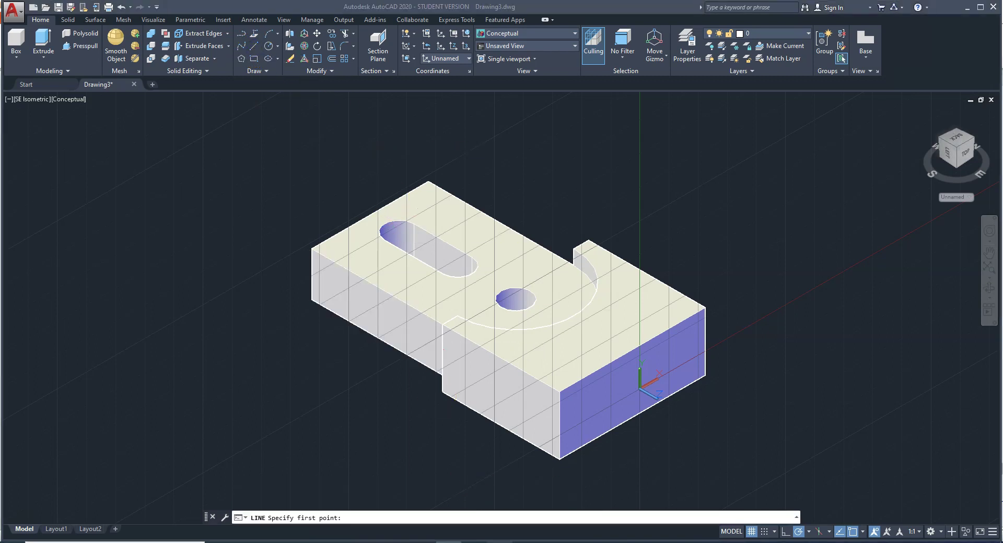
left_click(501, 541)
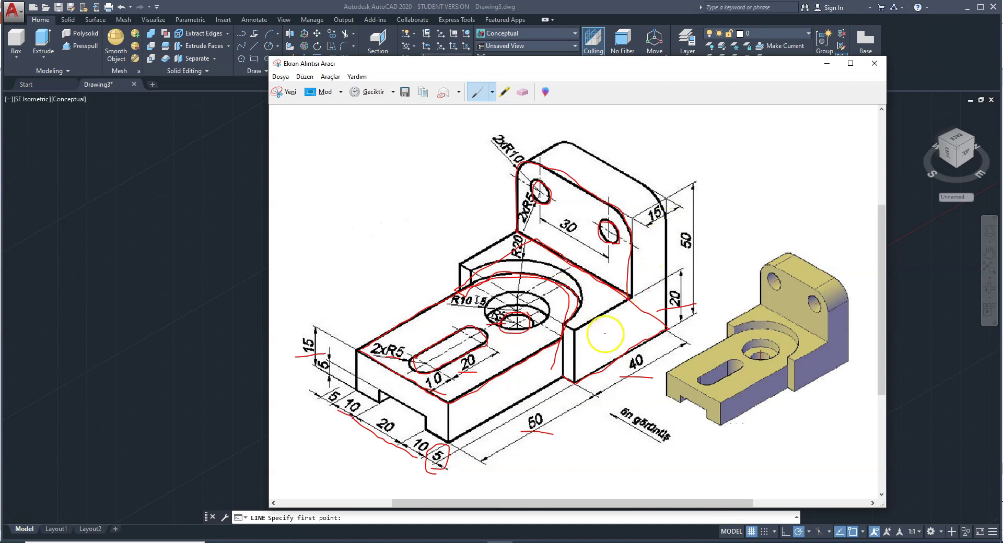
left_click(501, 541)
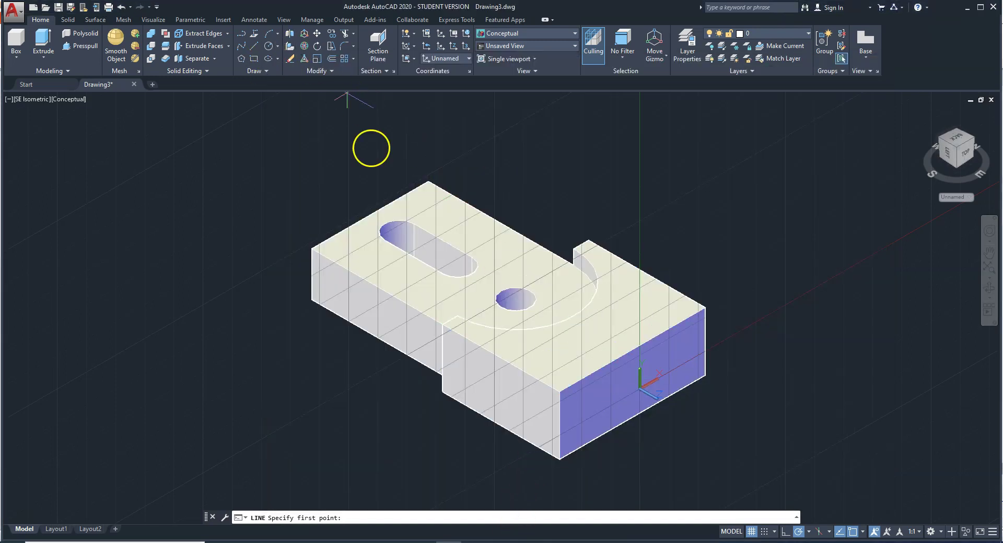
left_click(559, 391)
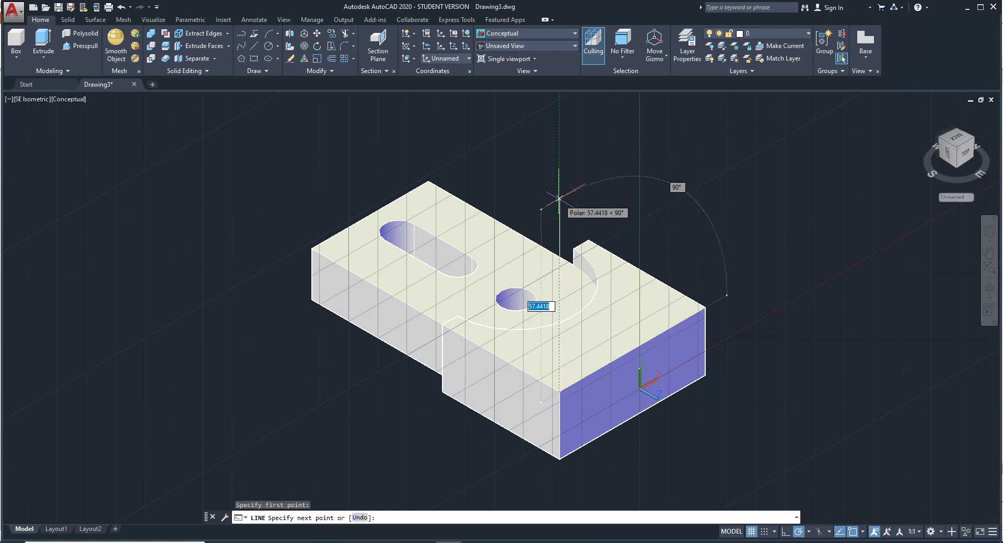
type("30")
key("Return")
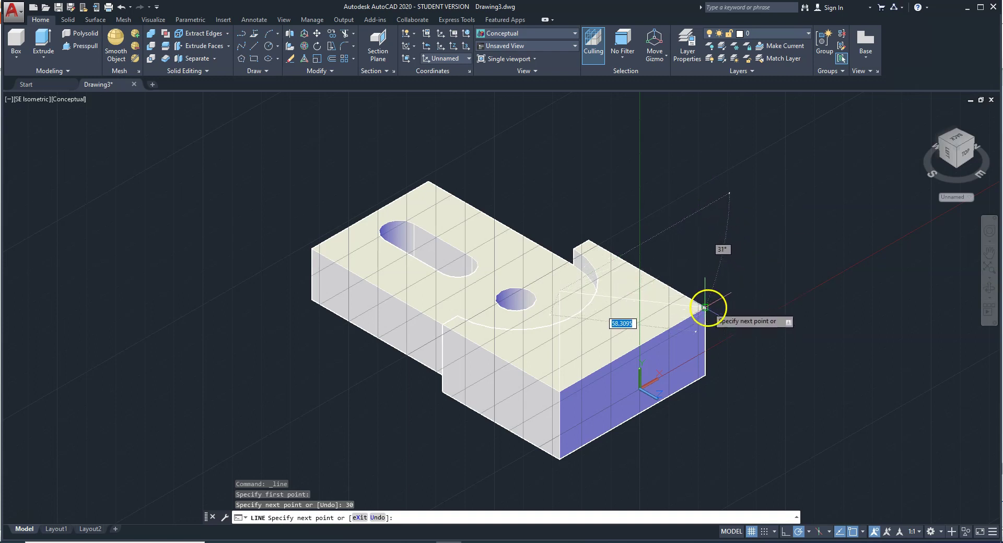
left_click(705, 207)
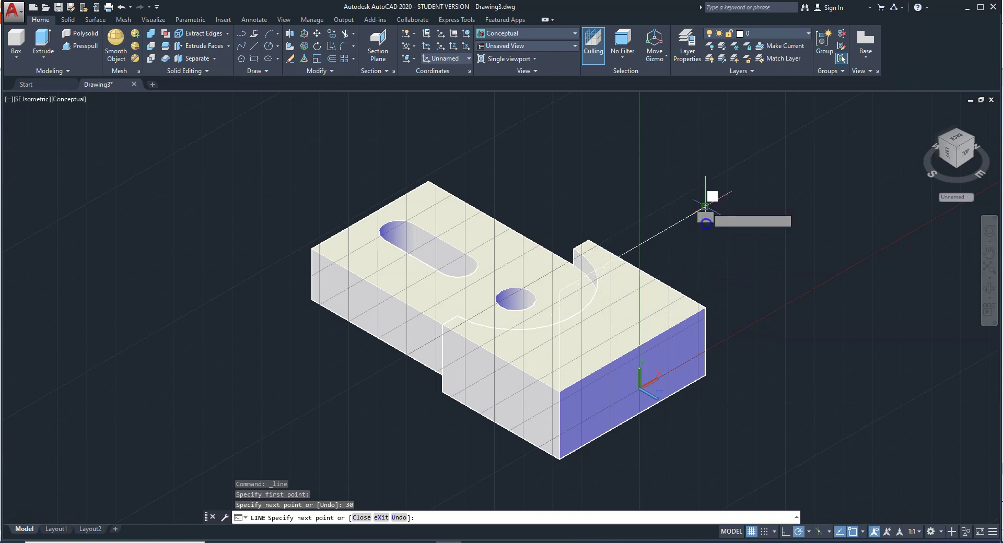
left_click(705, 308)
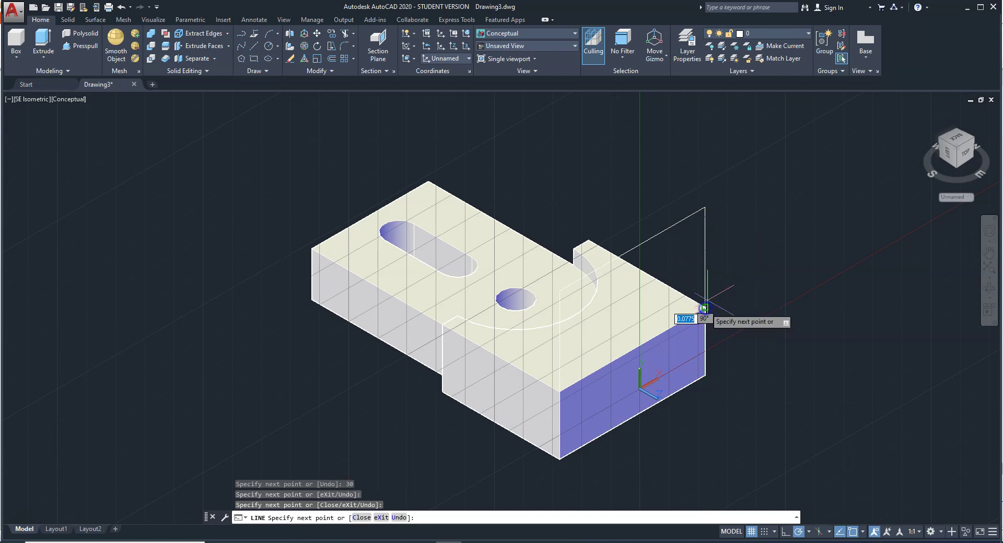
key("Return")
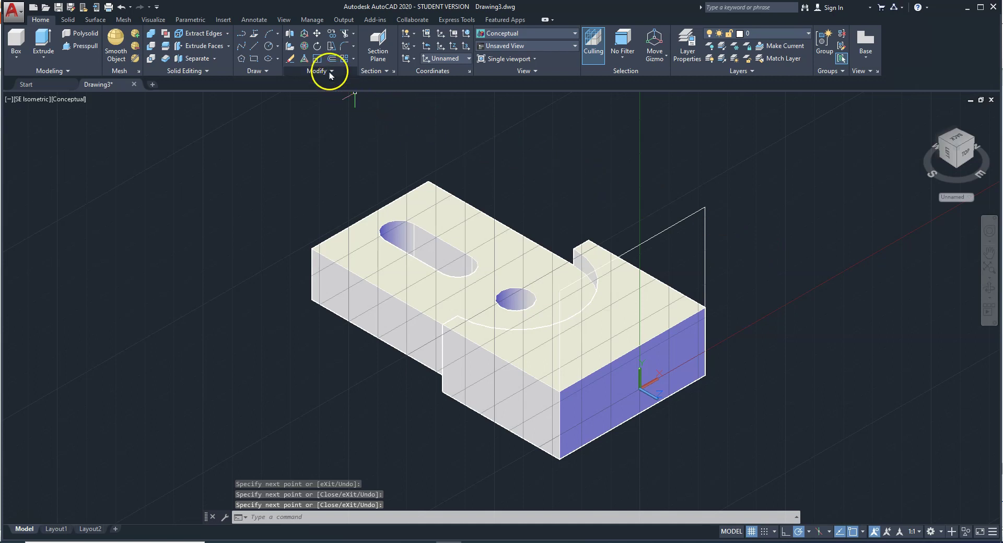
Fillet the plate outline's upper corner with radius 10
left_click(355, 48)
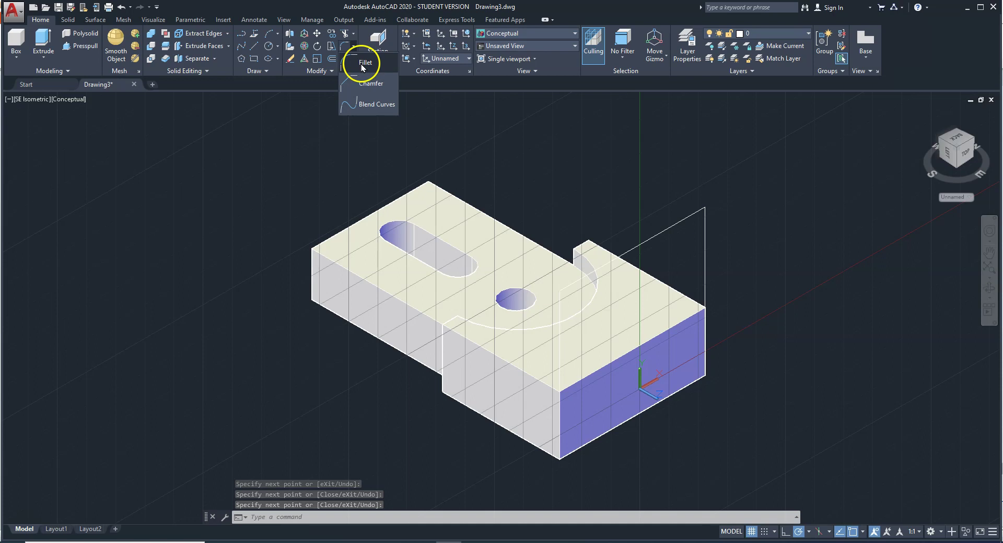
left_click(362, 63)
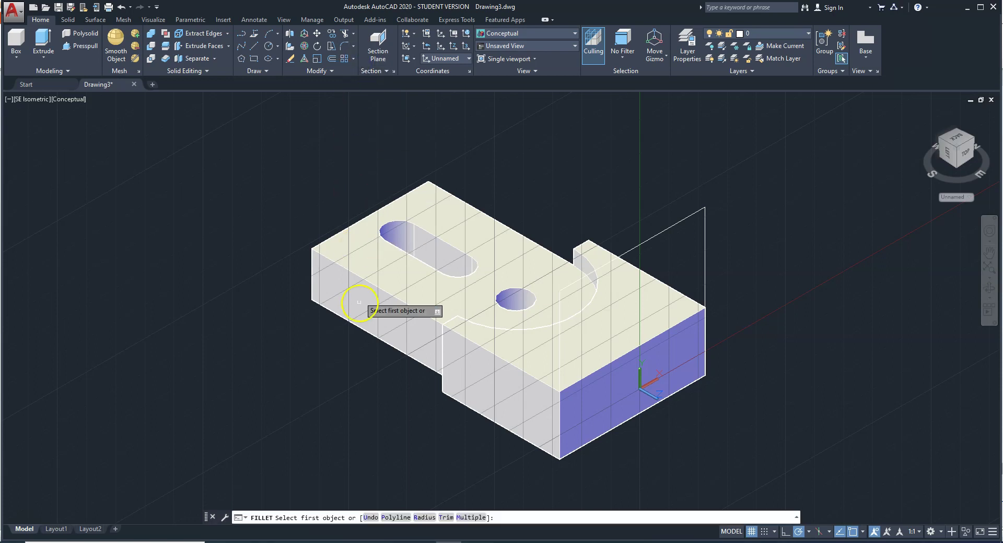
left_click(425, 518)
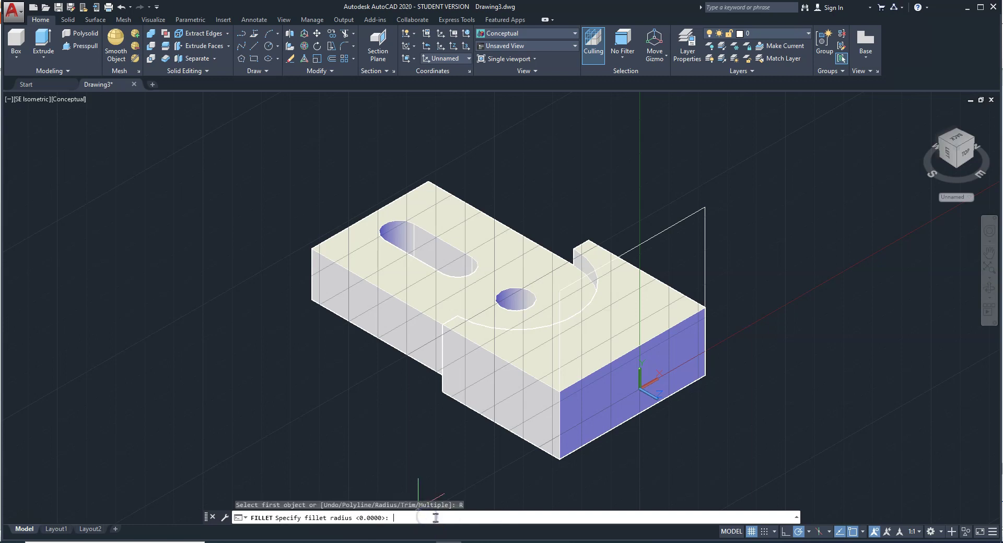
key("alt+Tab")
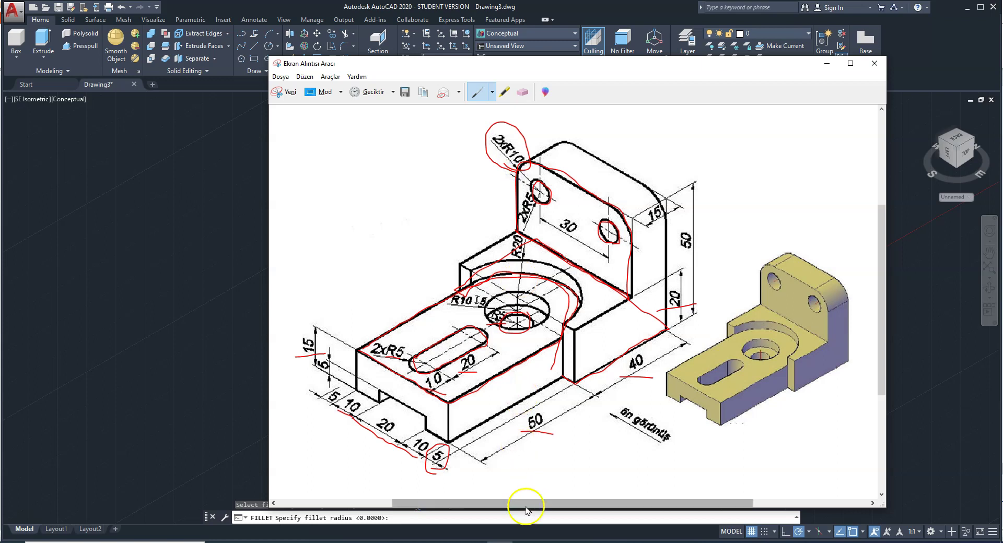
left_click(505, 537)
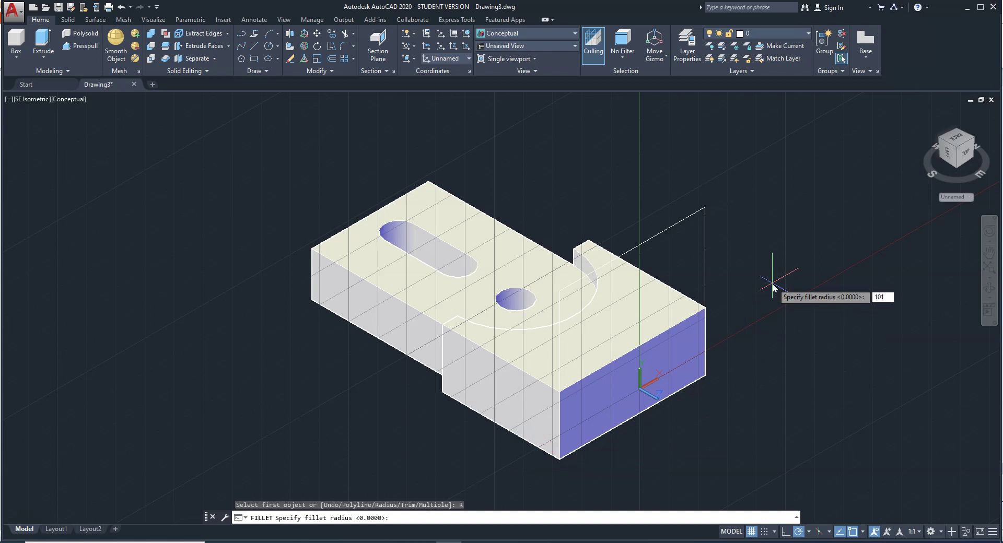
type("10")
key("Return")
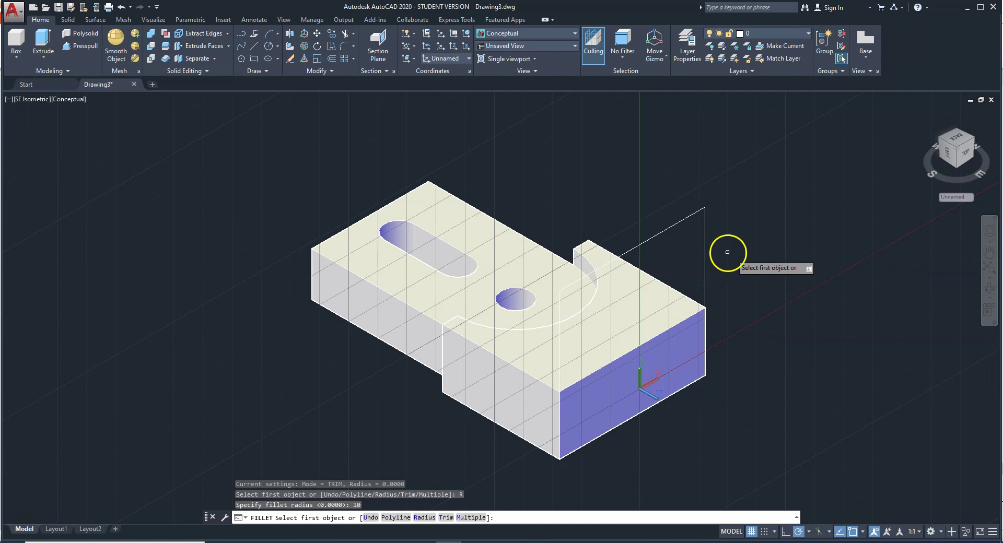
left_click(704, 235)
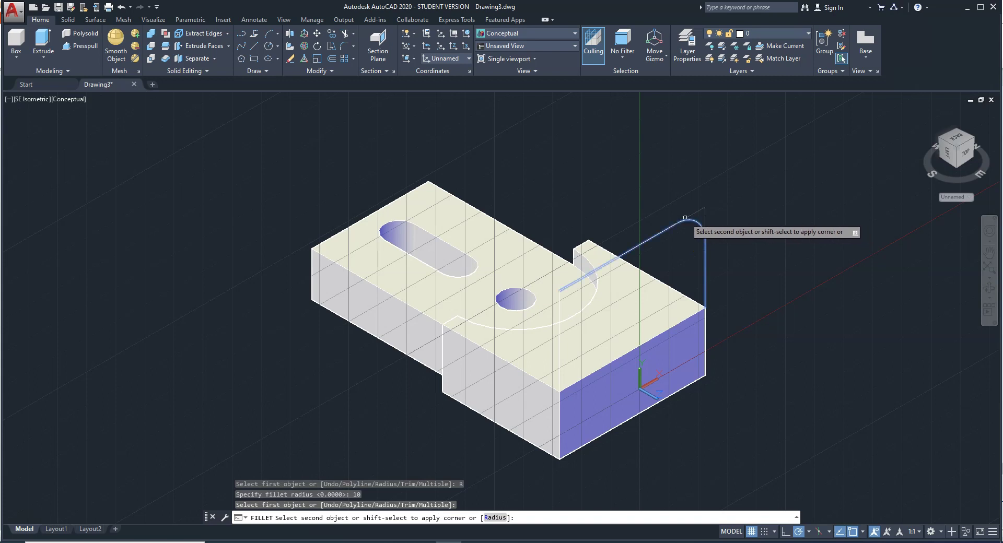
left_click(685, 217)
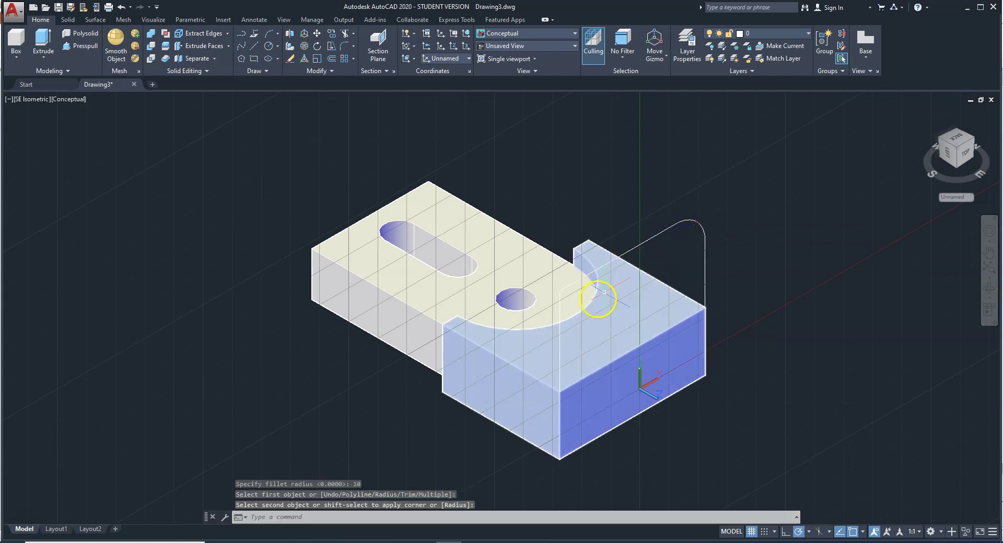
Repeat the radius-10 fillet on the plate's next corner
key("Return")
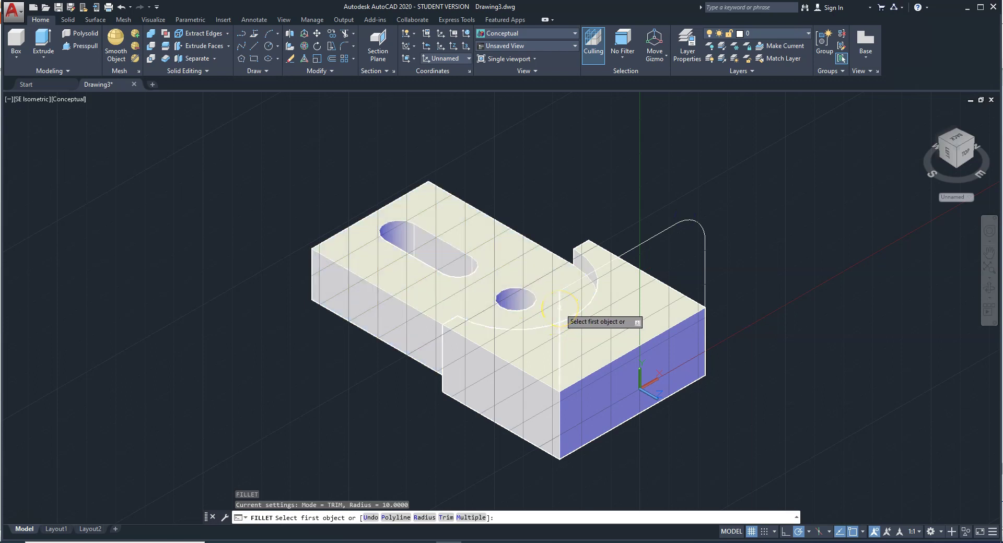
left_click(559, 309)
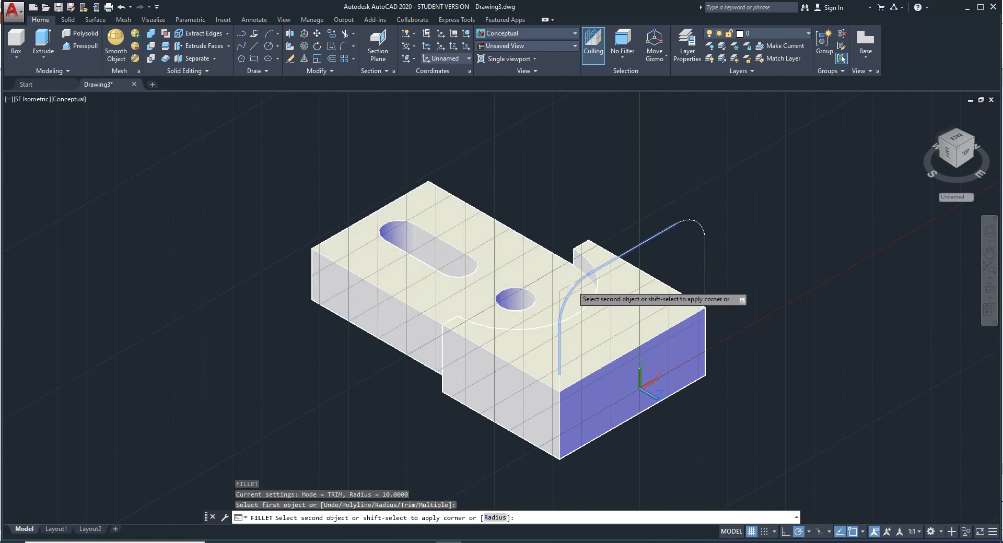
left_click(574, 284)
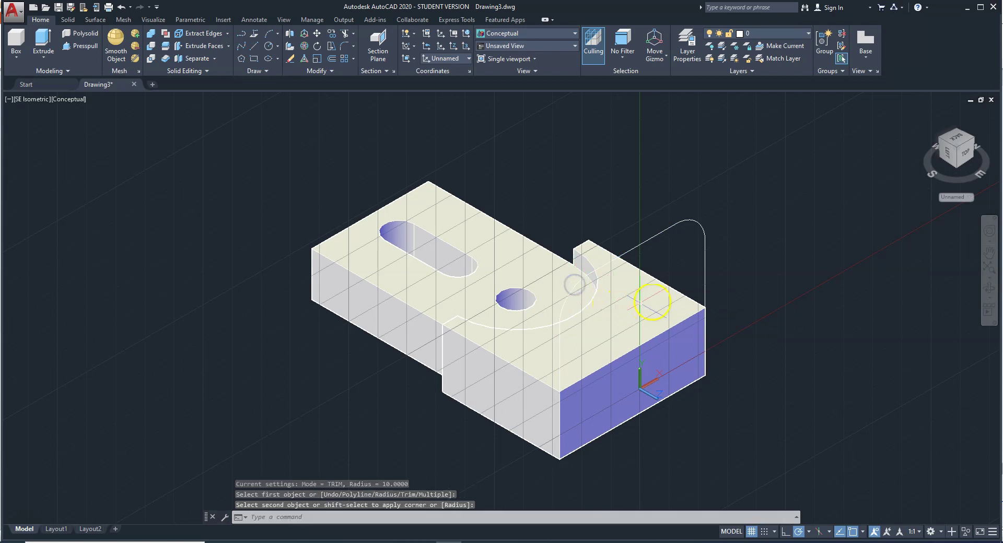
Orbit to face the upright plate and draw the first radius-5 hole circle
left_click(987, 290)
left_click_drag(676, 358, 828, 321)
left_click_drag(676, 369, 689, 382)
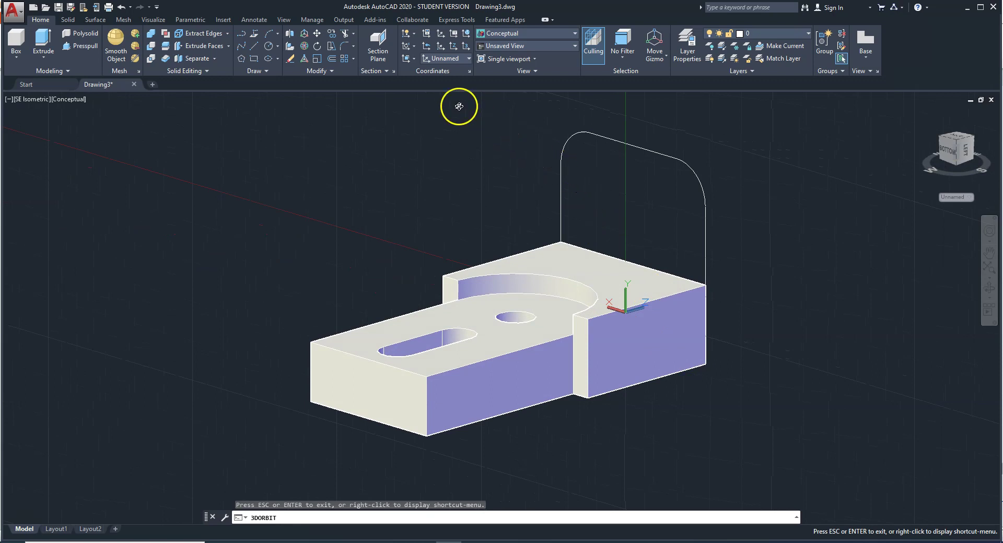
left_click(267, 46)
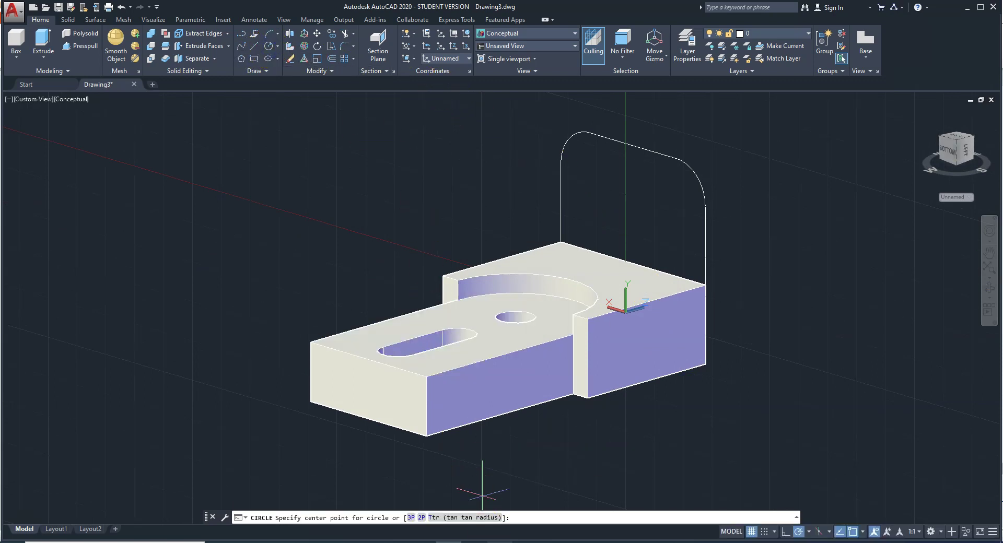
key("alt+Tab")
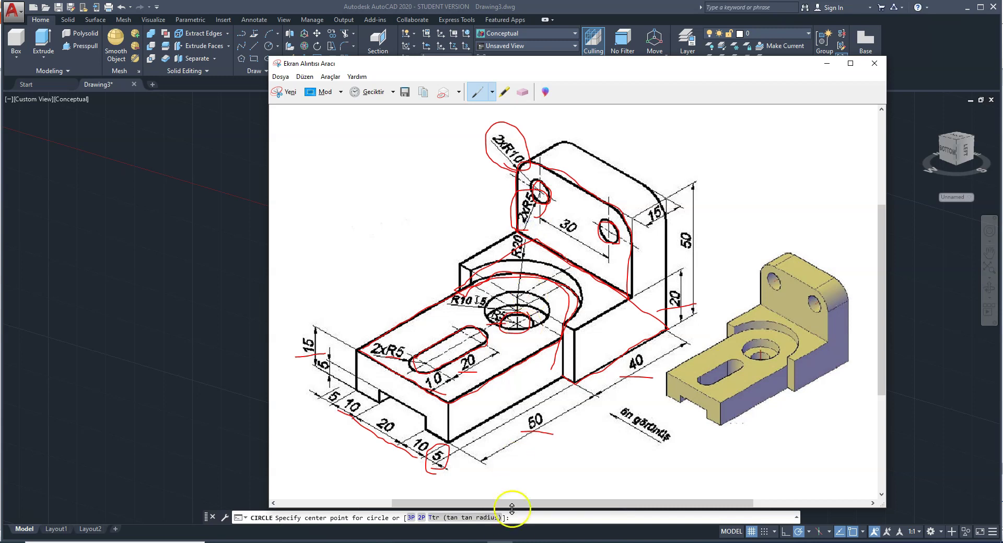
key("alt+Tab")
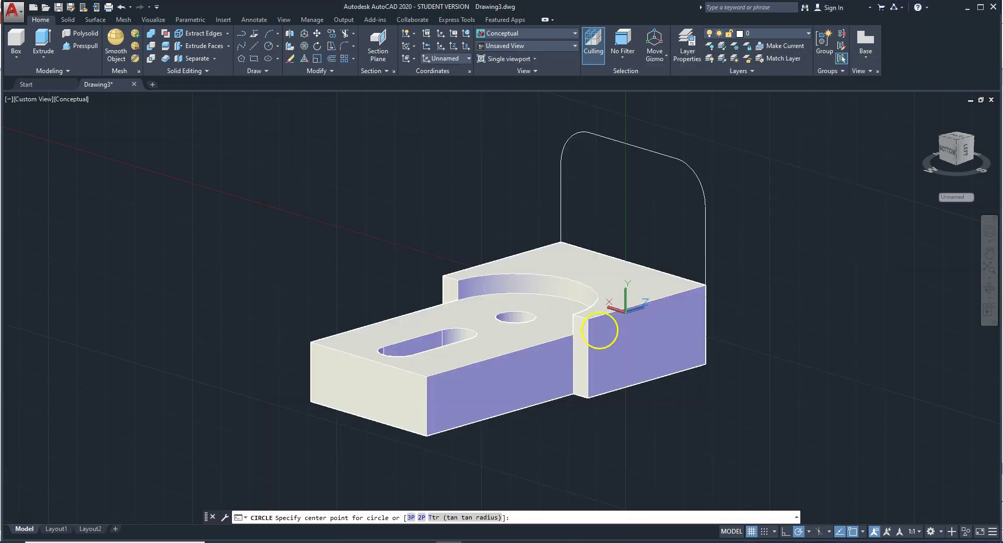
left_click(676, 198)
left_click(684, 219)
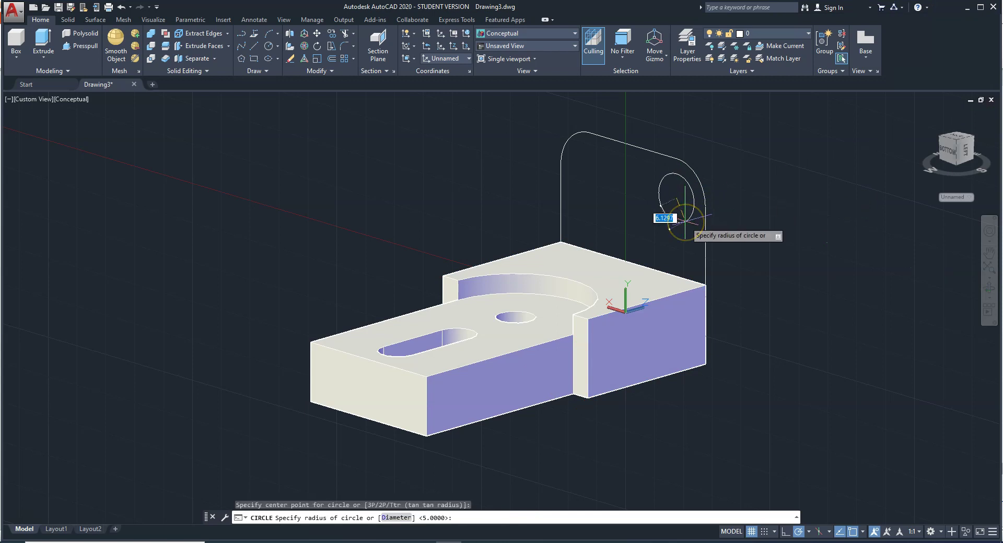
key("Return")
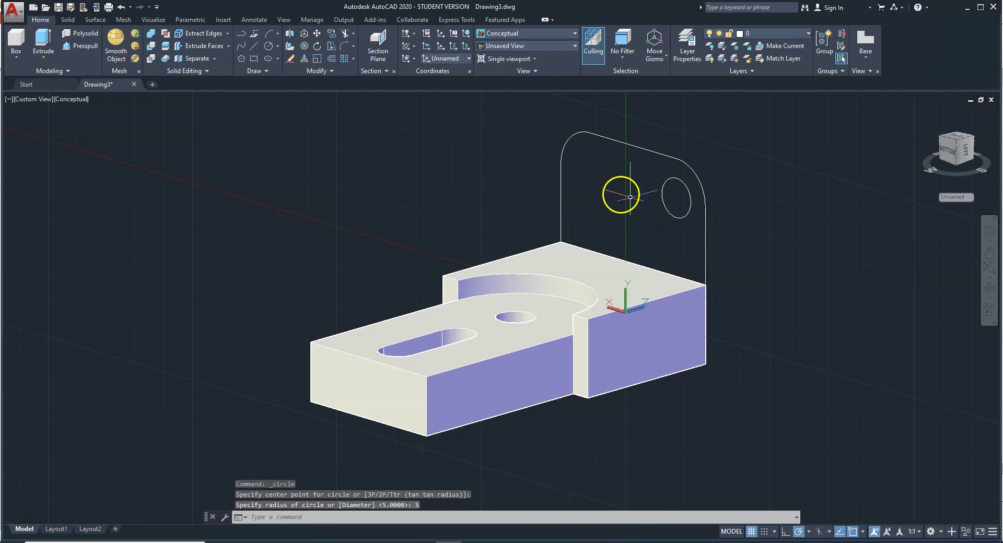
Draw the second radius-5 hole circle near the other top corner
key("Return")
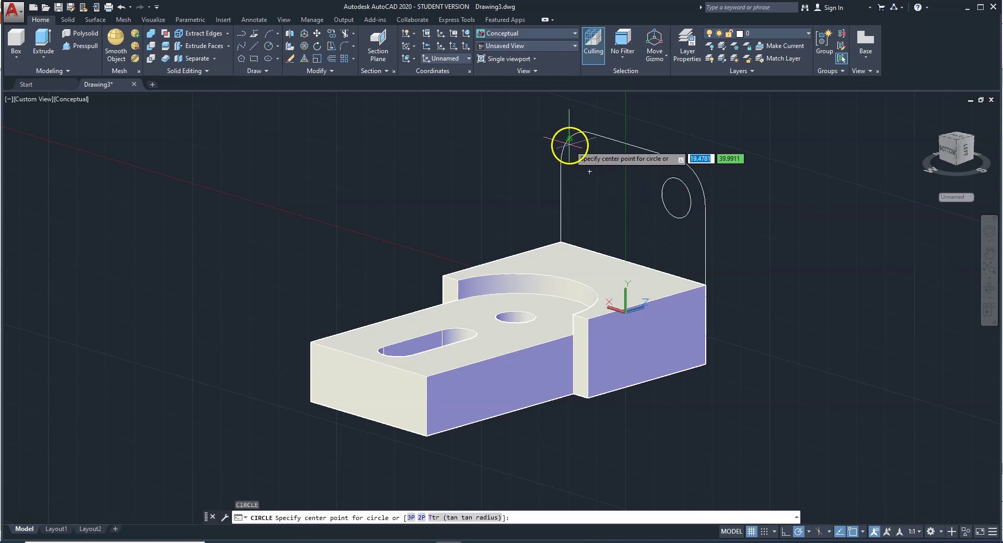
left_click(592, 182)
key("Return")
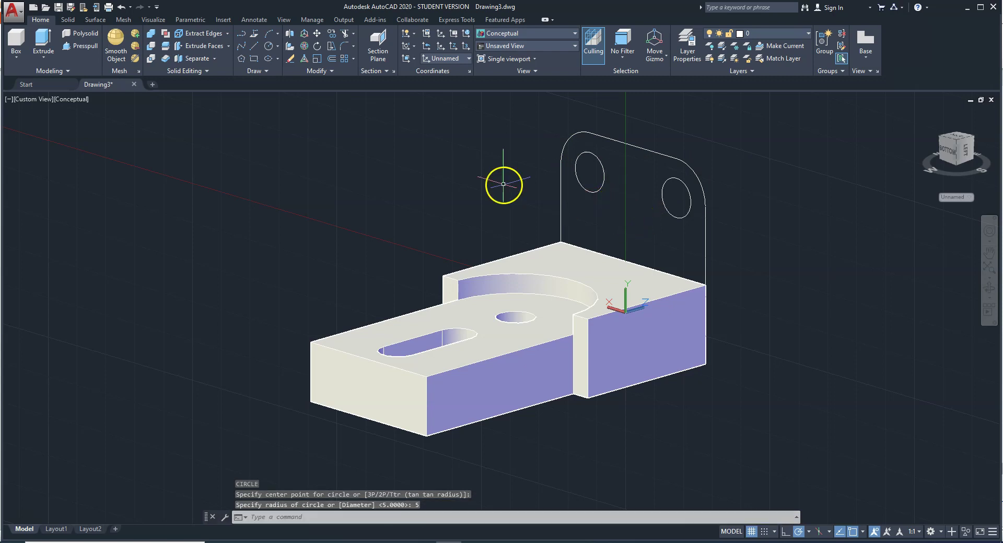
Press-pull the plate outline 15 units into a solid upright plate with two holes
left_click(75, 48)
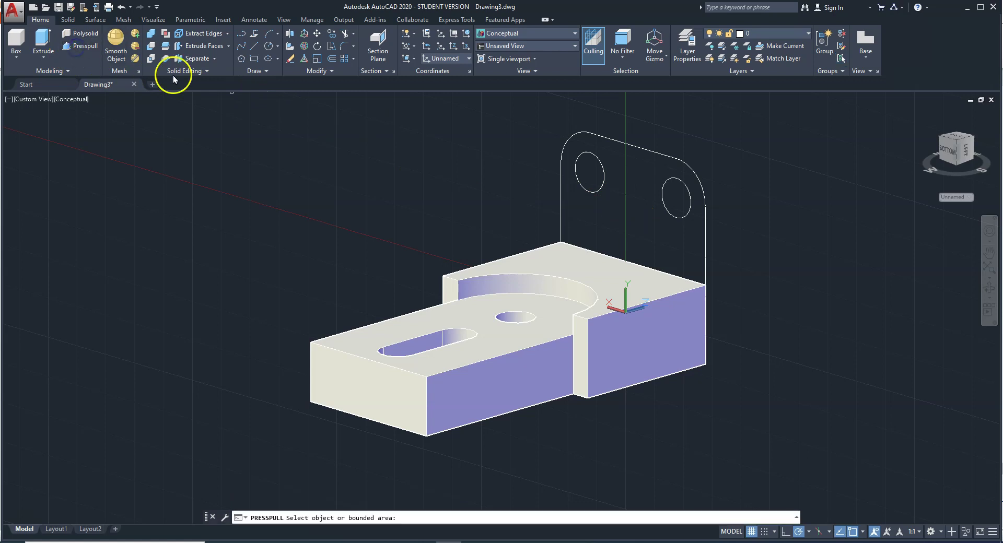
left_click(617, 215)
key("alt+Tab")
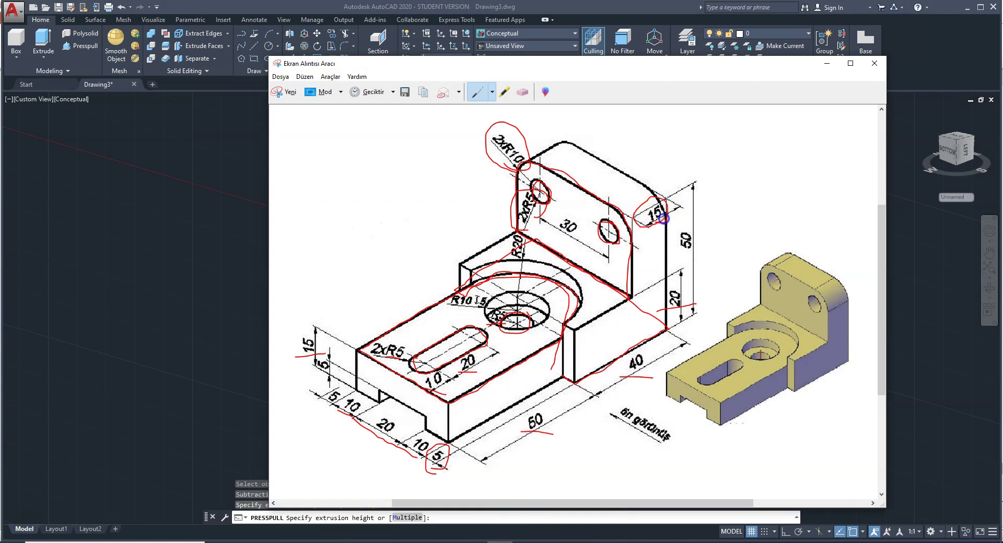
key("alt+Tab")
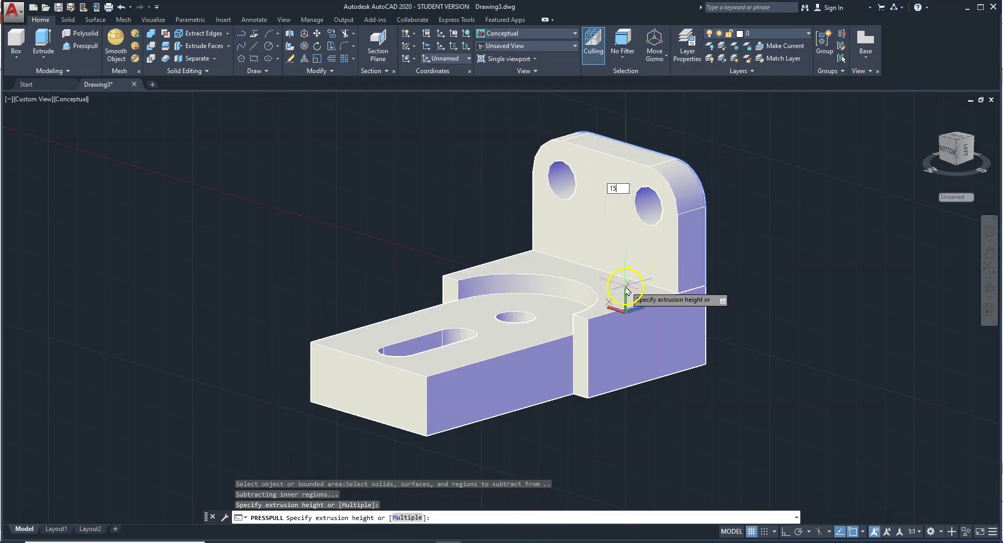
key("Return")
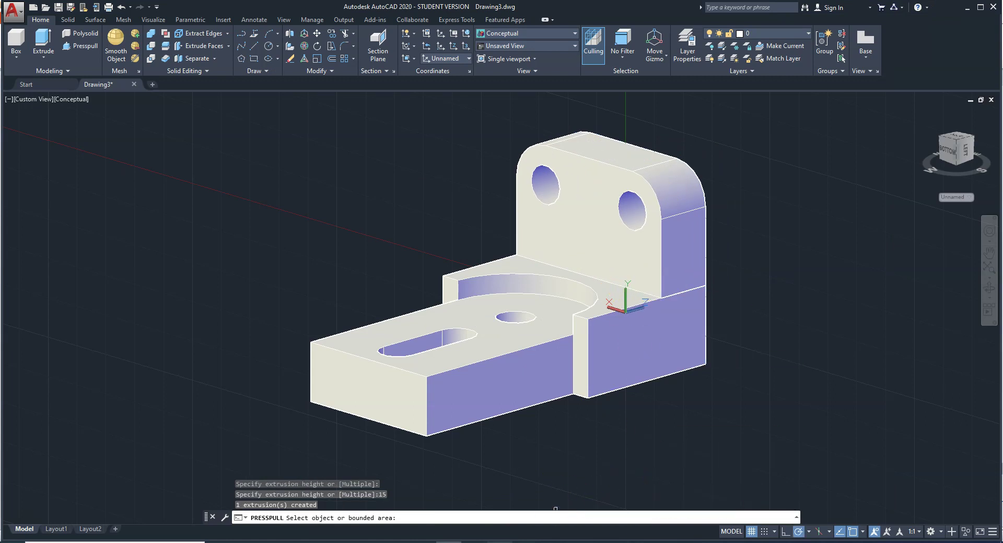
key("alt+Tab")
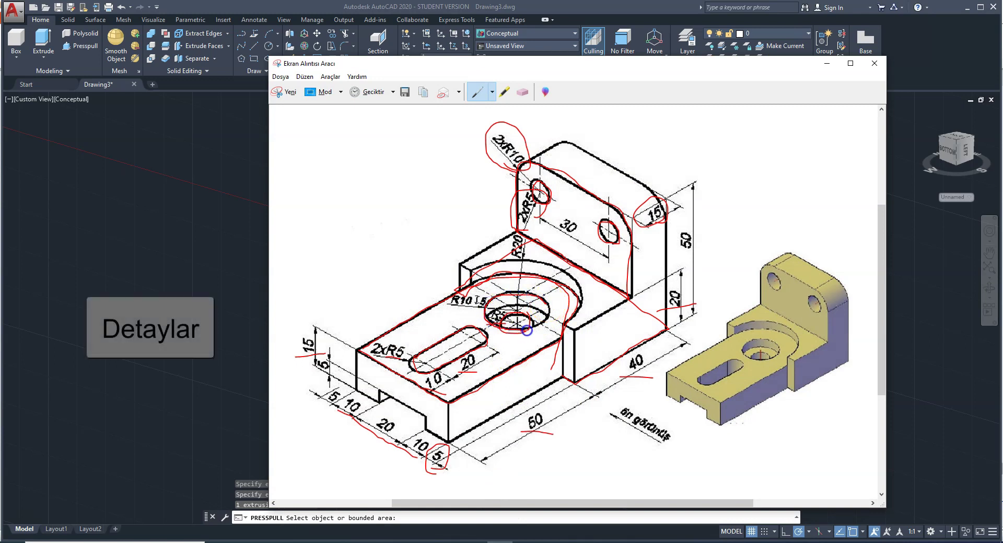
left_click(474, 364)
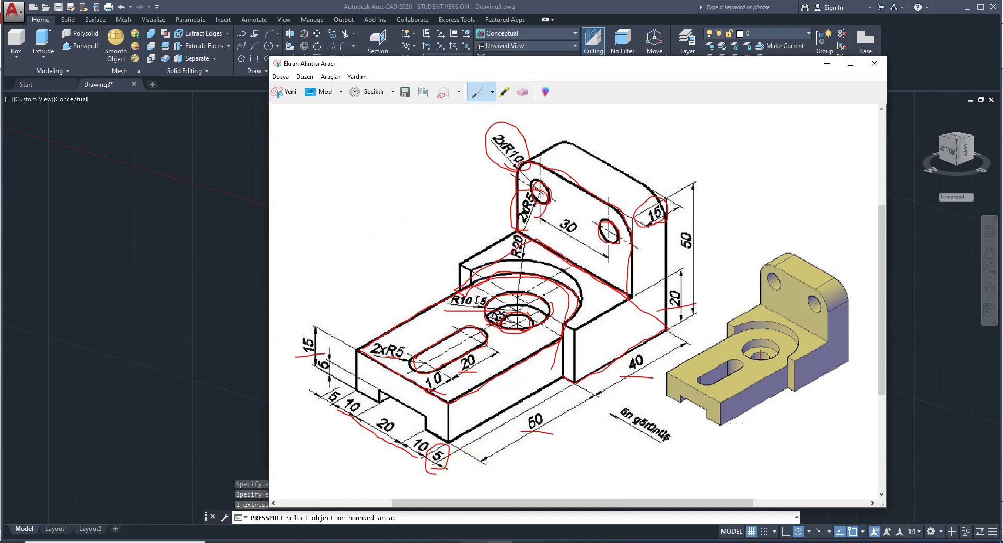
left_click(504, 516)
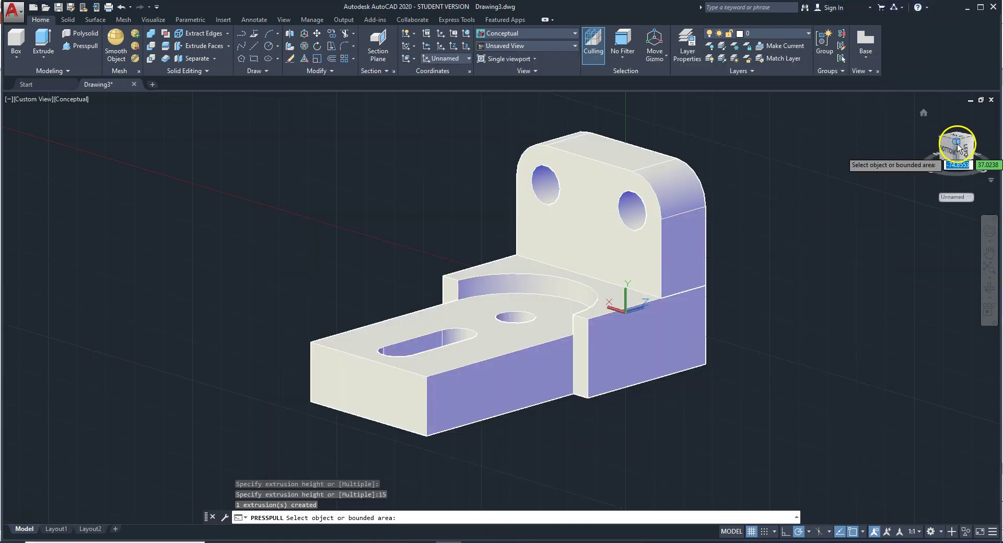
Place the UCS on the base plate's top face with its X axis flipped
left_click(989, 289)
left_click_drag(690, 294, 684, 346)
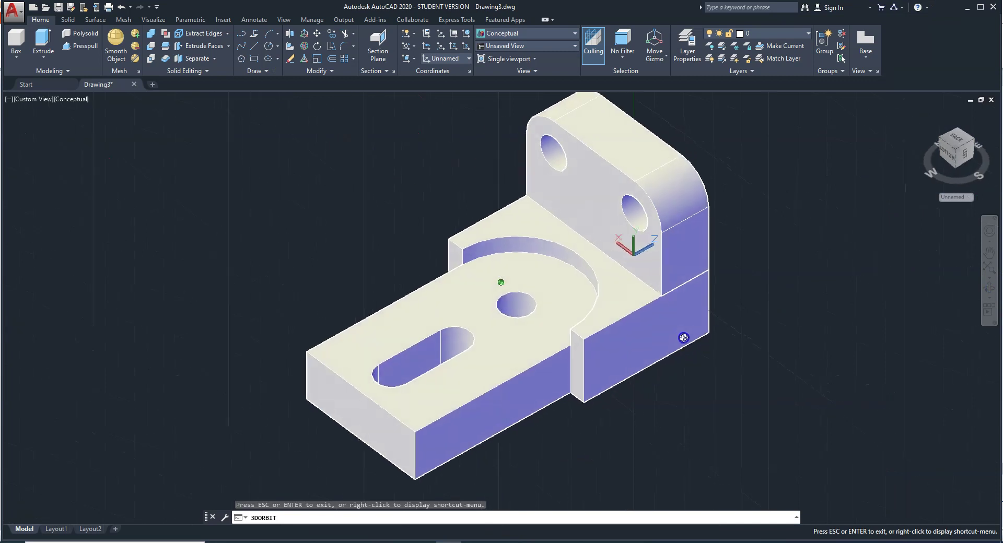
key("Escape")
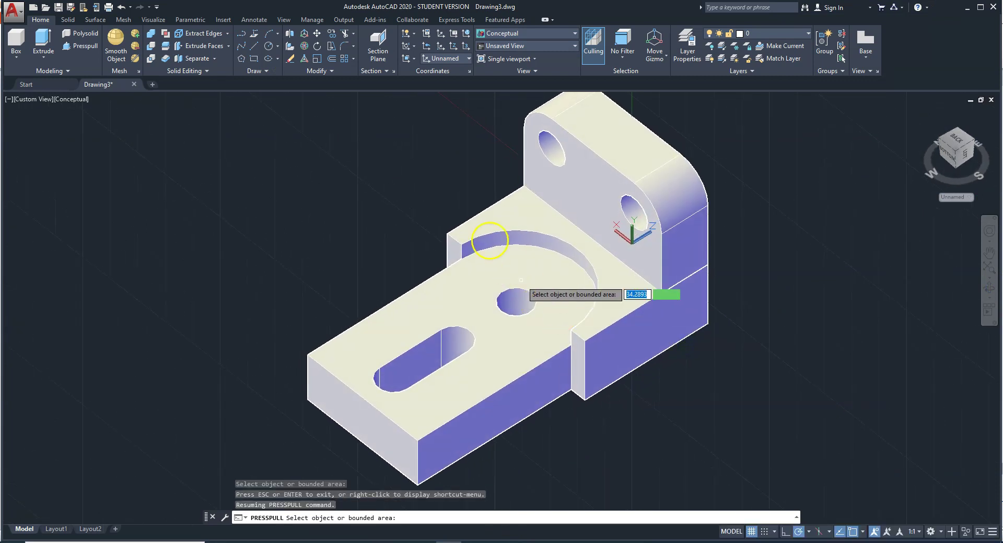
left_click(413, 58)
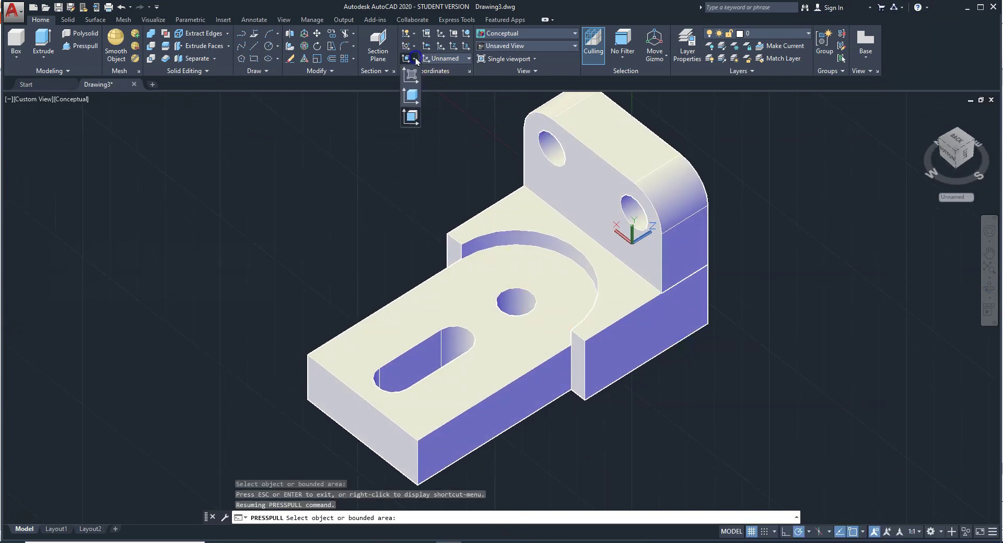
left_click(410, 116)
left_click(460, 294)
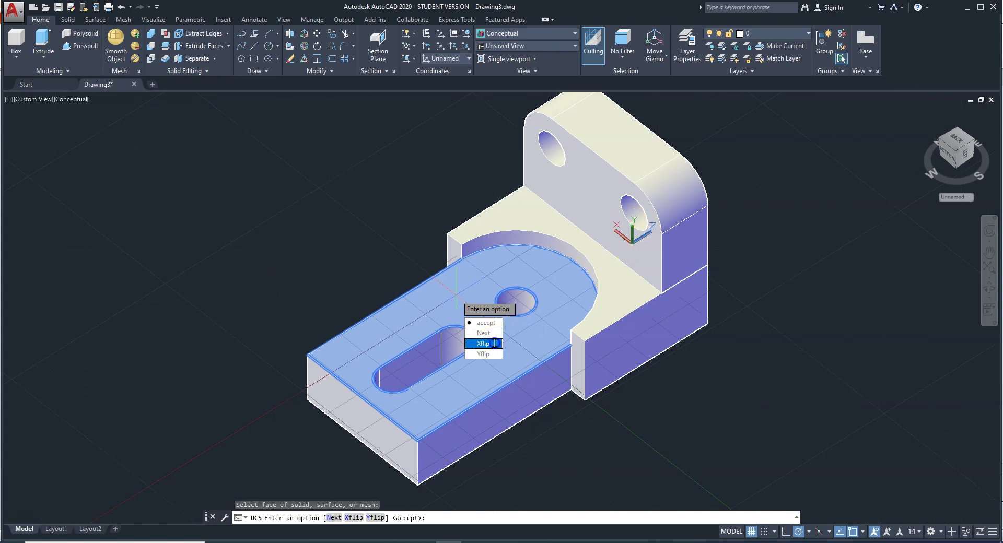
left_click(494, 343)
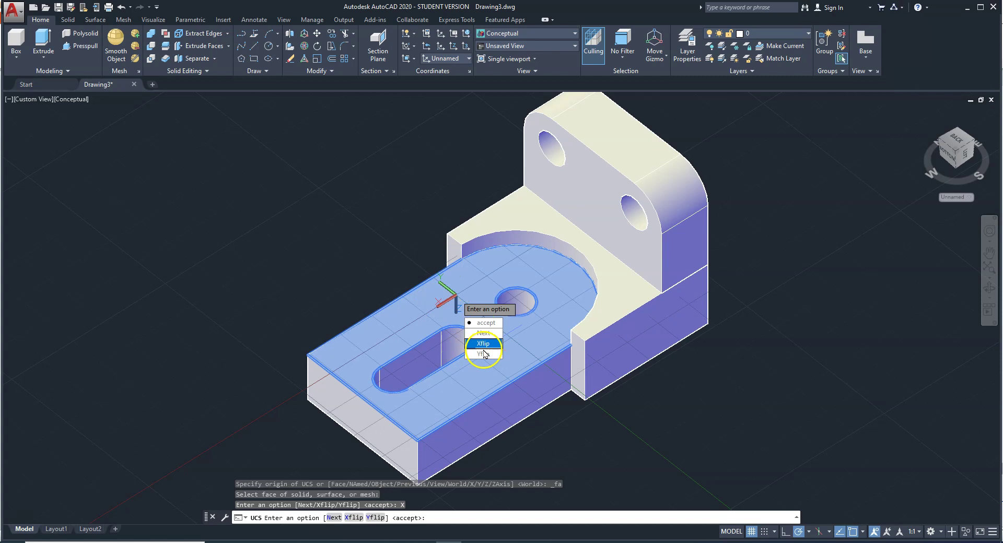
left_click(489, 322)
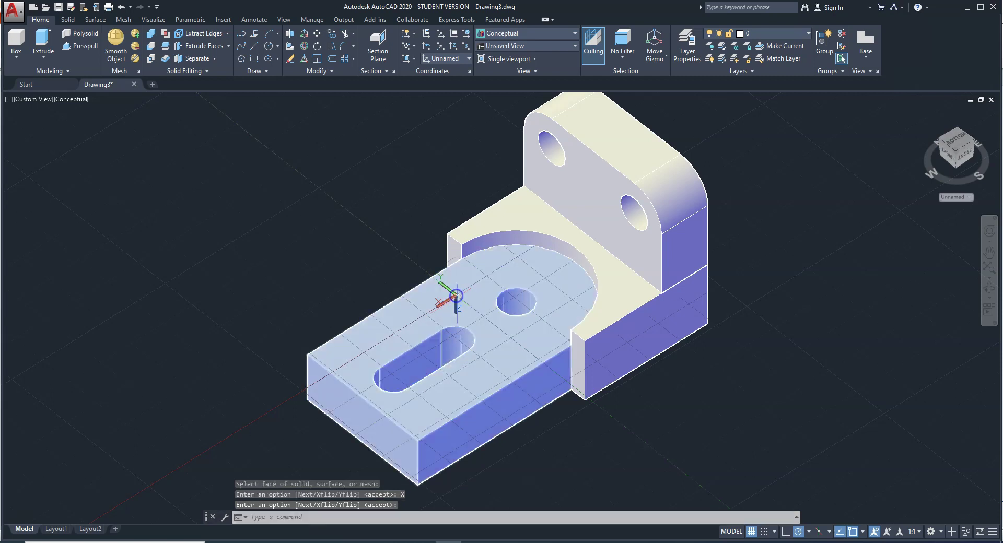
left_click(268, 46)
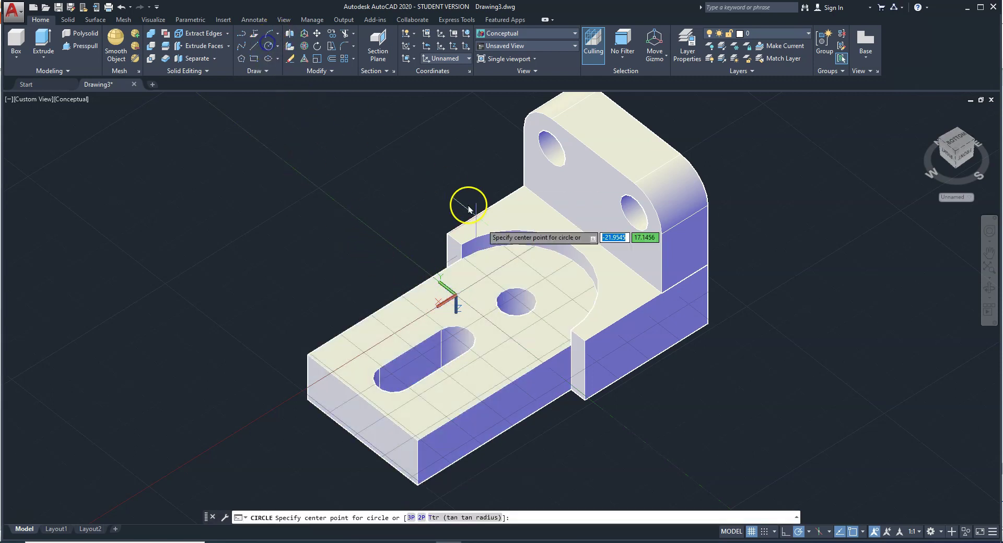
Draw a radius-10 circle centred on the base plate's round hole
left_click(516, 302)
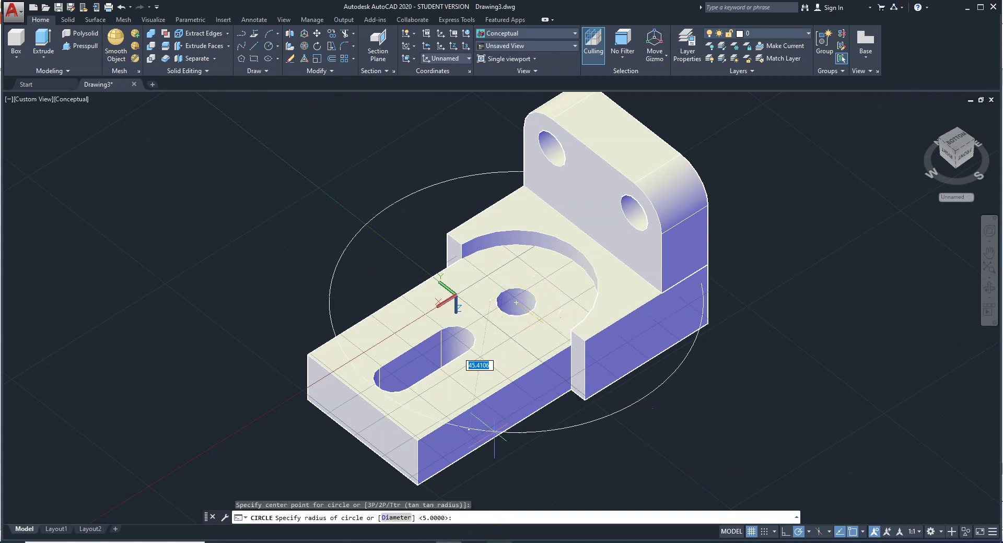
key("alt+Tab")
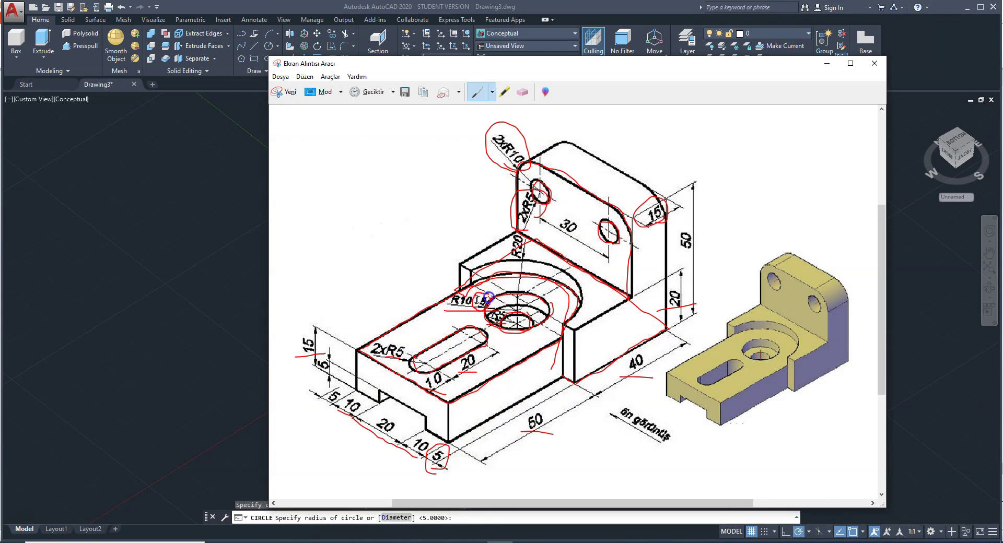
key("alt+Tab")
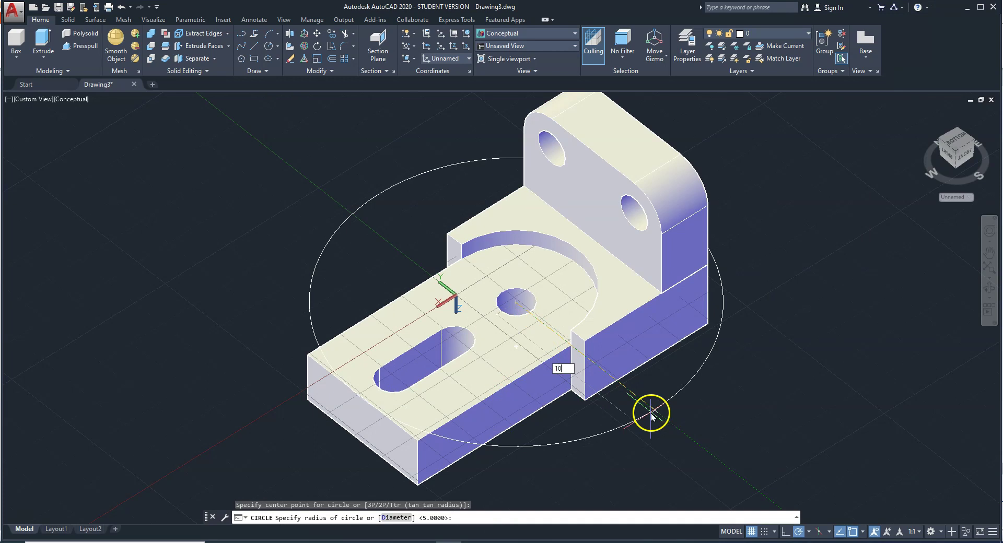
key("Return")
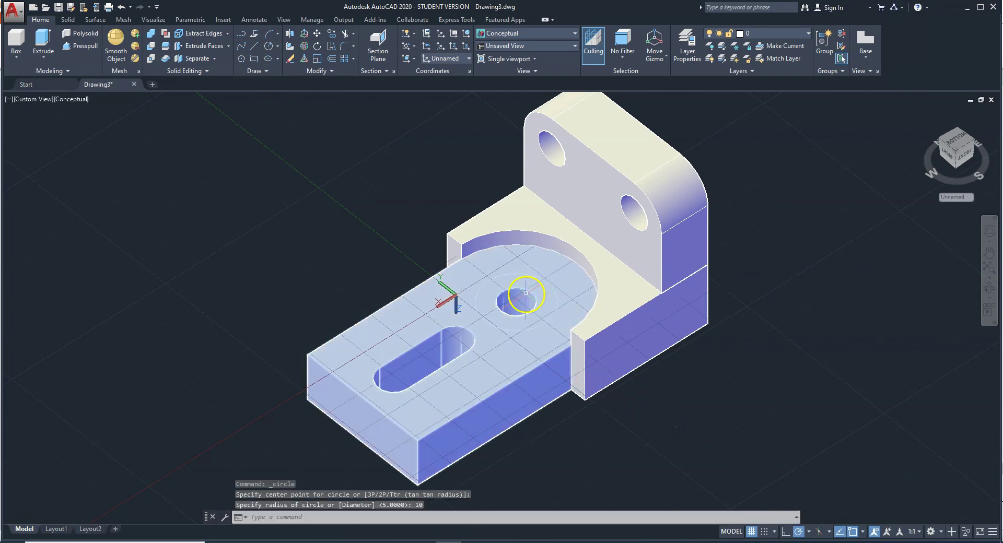
scroll(520, 314, "up", 2)
scroll(543, 340, "up", 3)
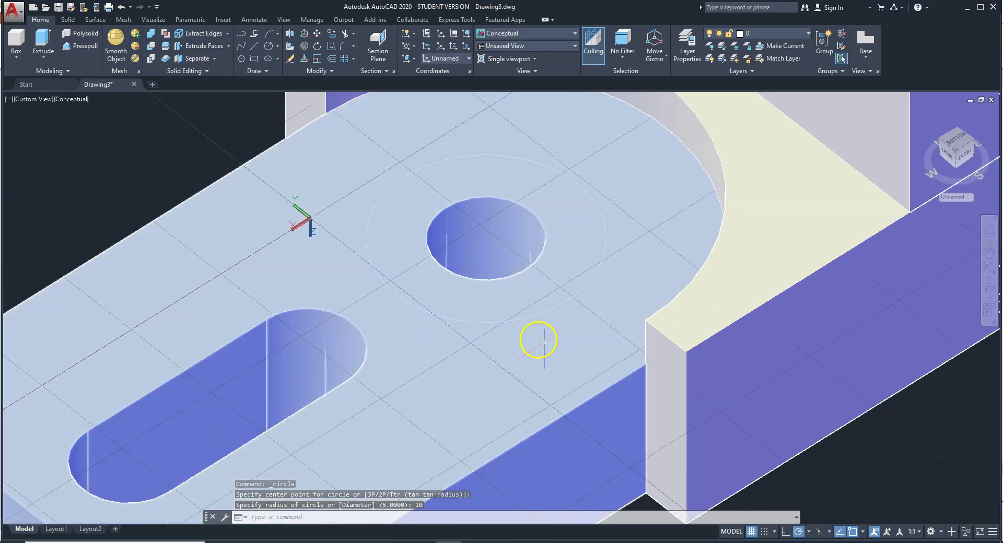
scroll(529, 326, "down", 2)
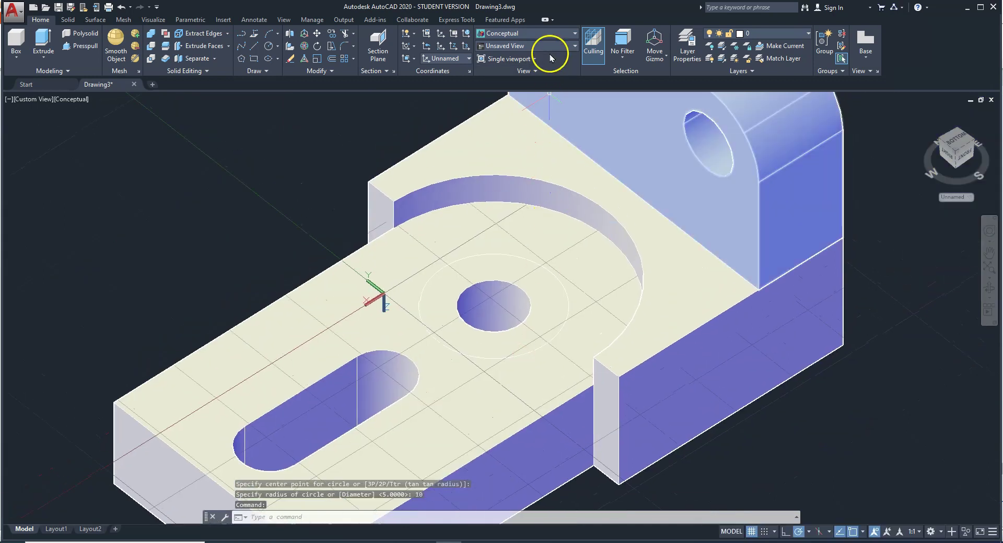
left_click(554, 36)
In 2D Wireframe, press-pull the ring between the circles 5 units, then return to Conceptual
left_click(497, 46)
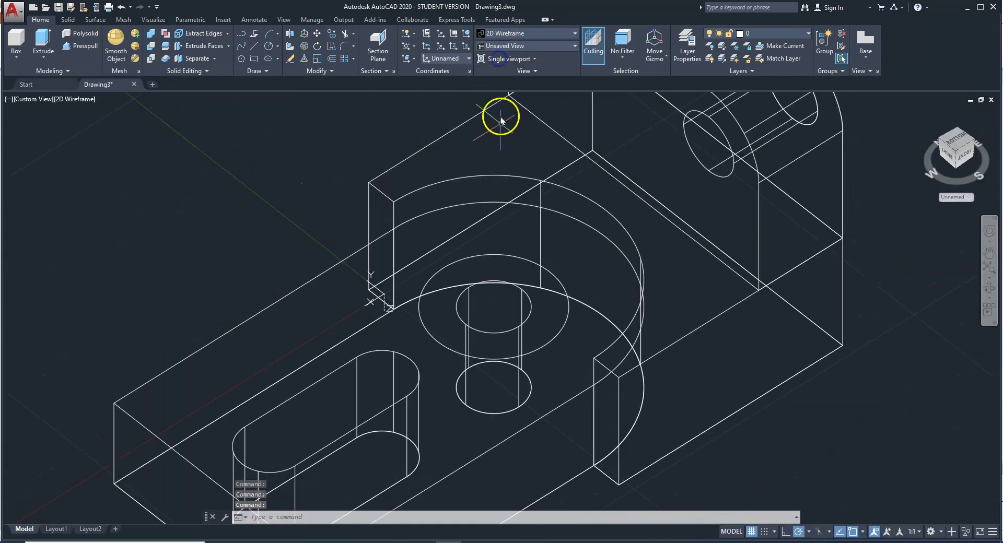
left_click(79, 46)
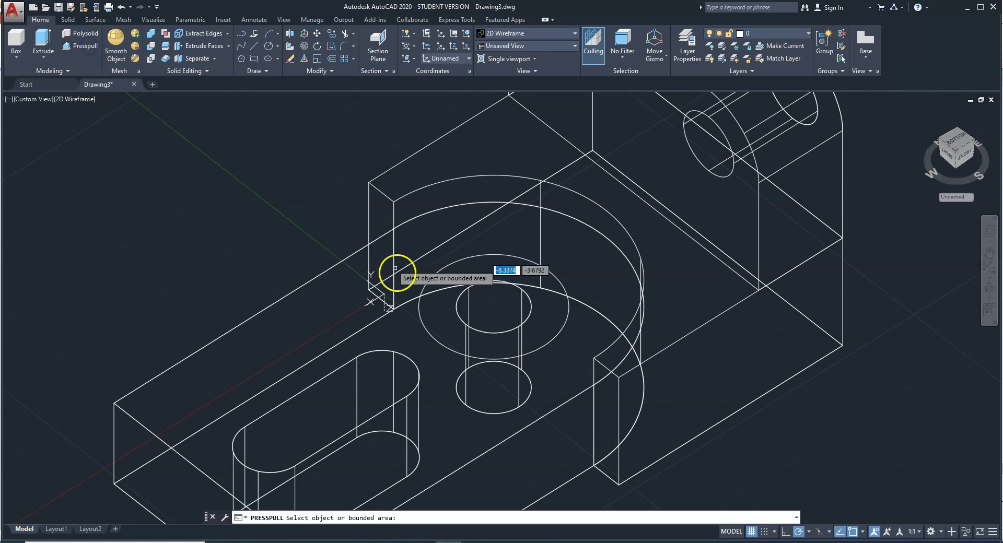
left_click(443, 329)
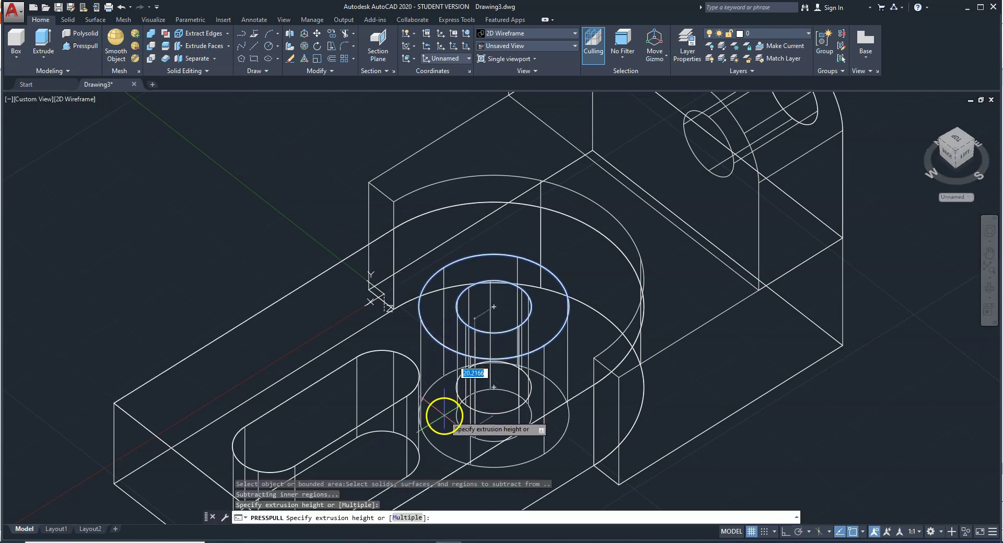
key("Return")
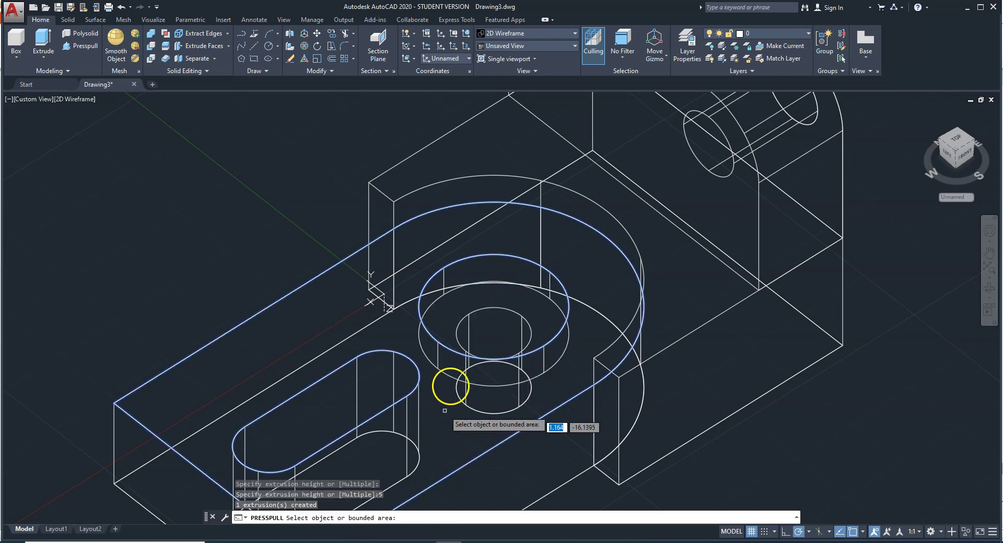
left_click(545, 38)
left_click(527, 49)
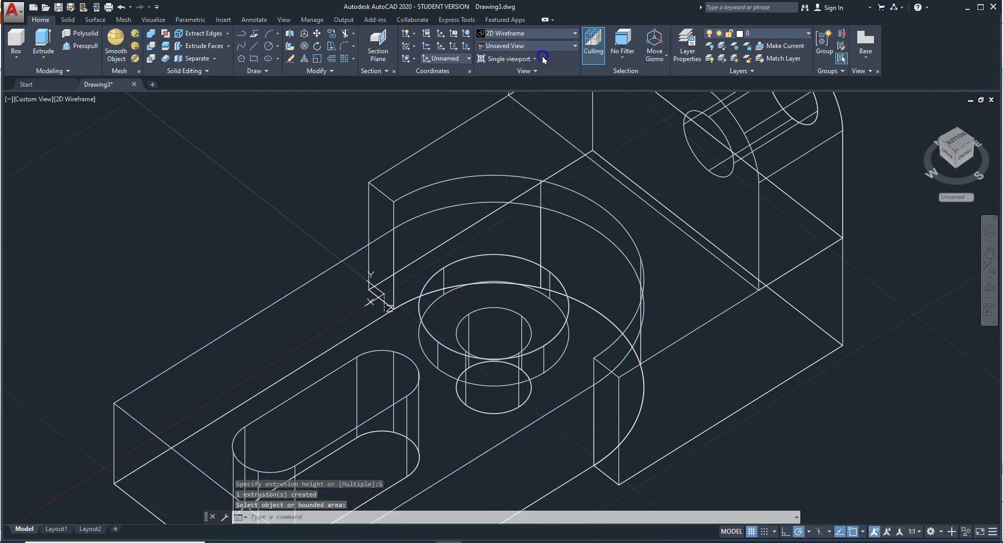
mouse_move(553, 441)
middle_mouse_down()
mouse_move(593, 324)
mouse_move(634, 301)
middle_mouse_up()
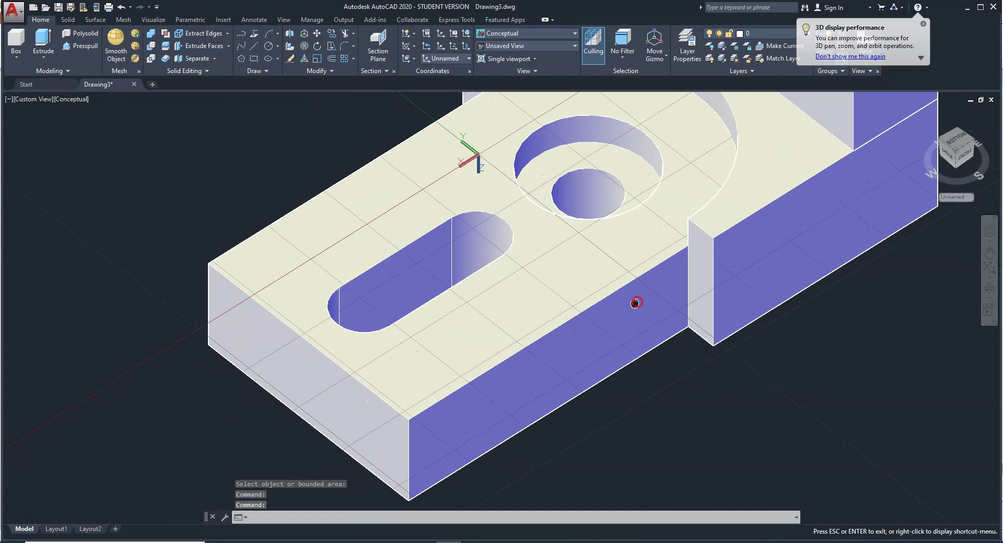
Align the UCS to the base's front end face, flipped about Y, and show the reference drawing
left_click(414, 59)
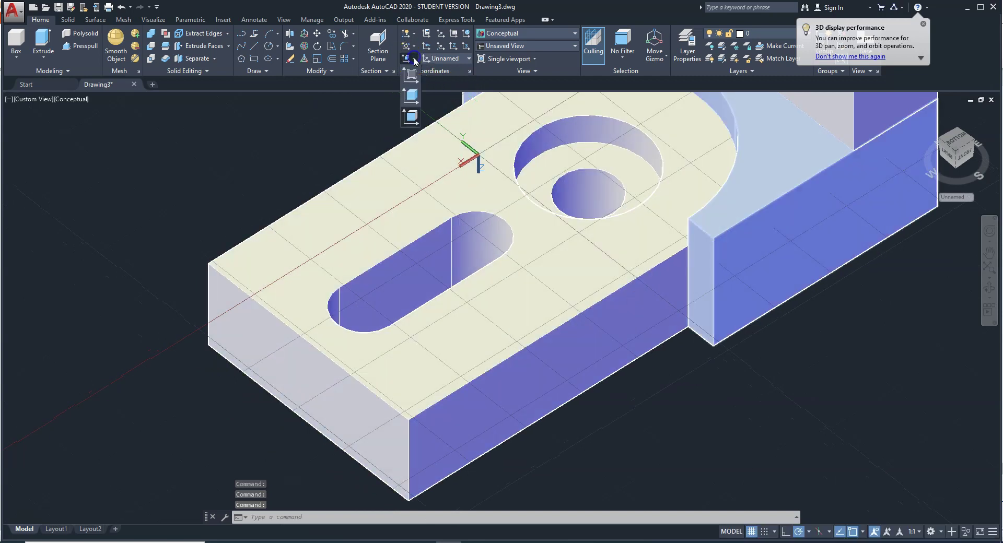
left_click(408, 107)
left_click(325, 402)
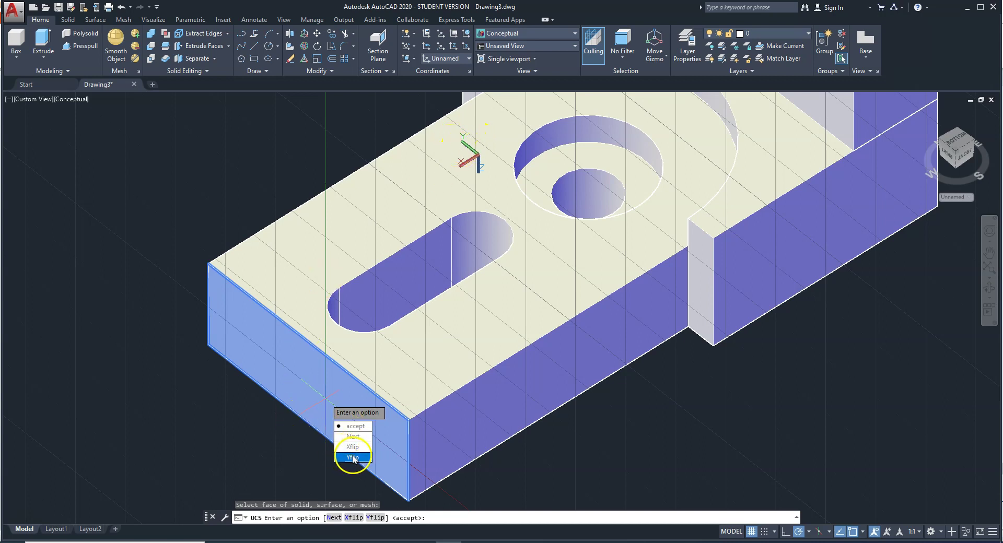
left_click(353, 458)
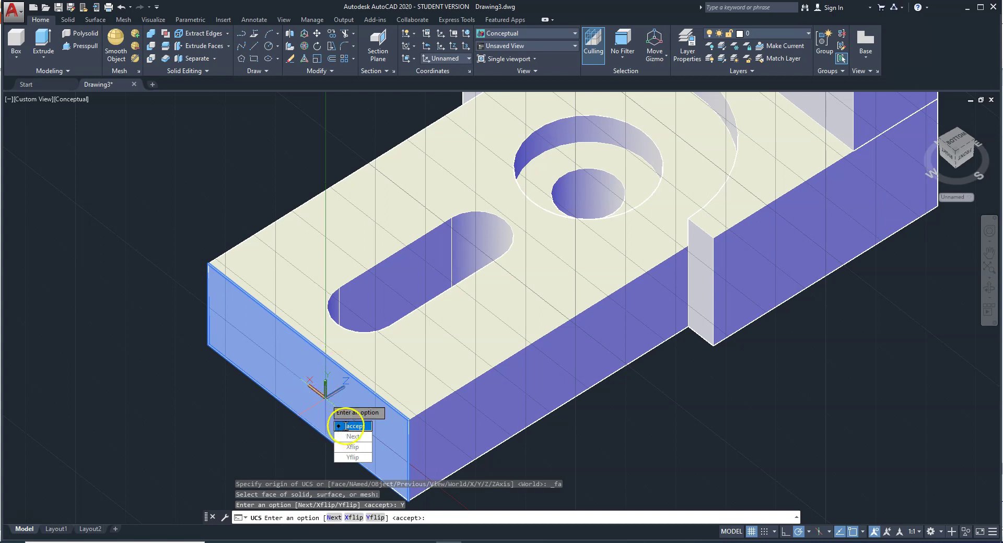
left_click(349, 426)
scroll(349, 425, "down", 2)
scroll(349, 426, "up", 2)
scroll(349, 426, "down", 2)
scroll(349, 427, "down", 1)
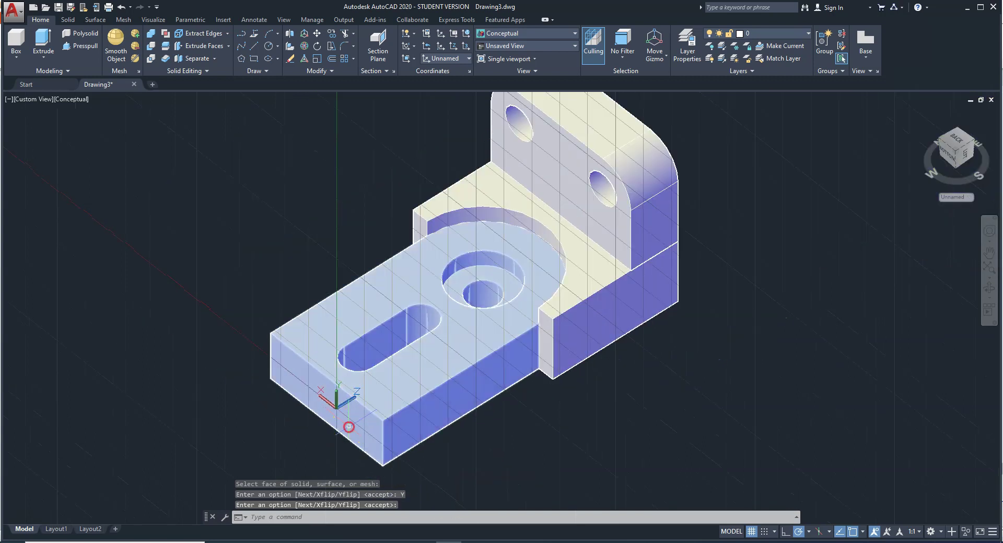
key("Return")
left_click(447, 539)
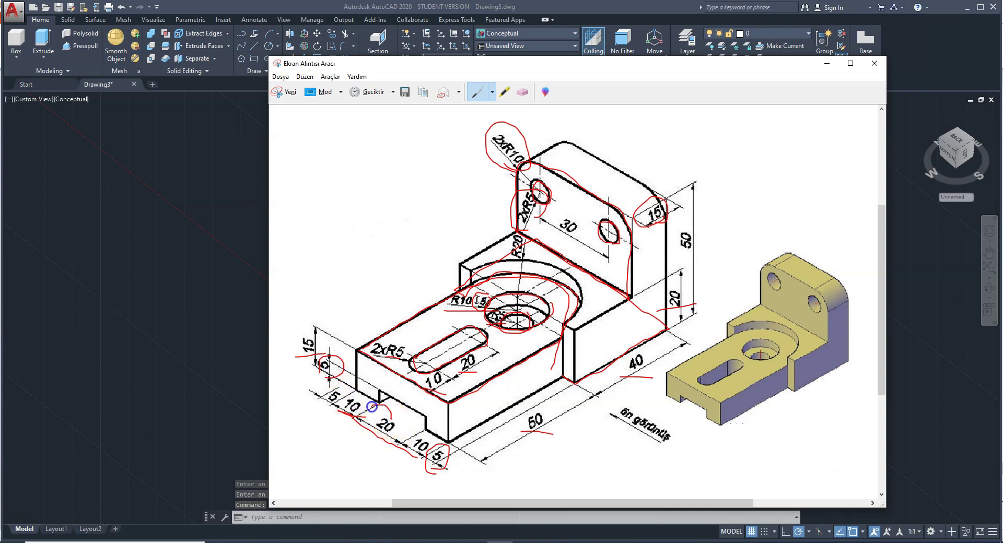
Draw a 5, 20, 5 notch outline on the base's end face, starting 10 from the corner
left_click(488, 541)
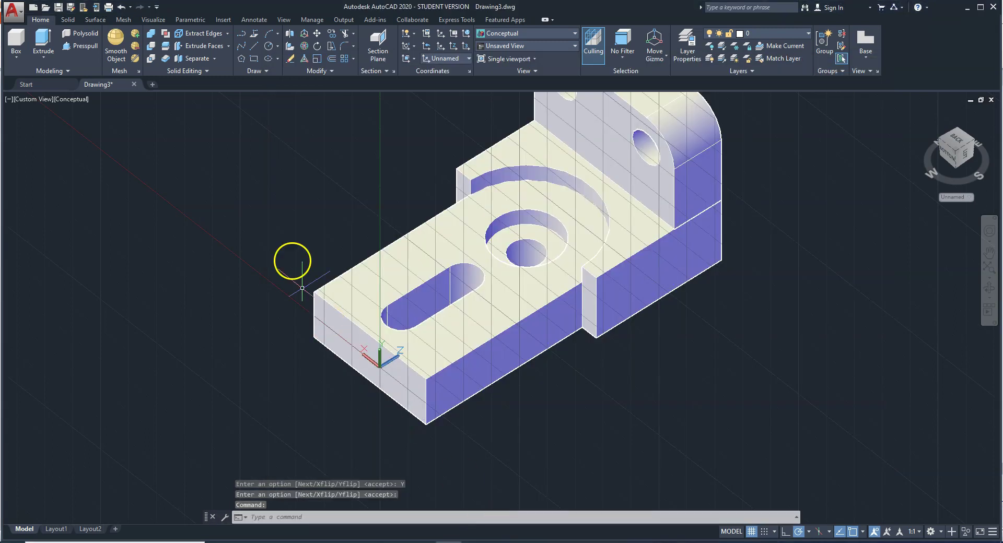
left_click(256, 48)
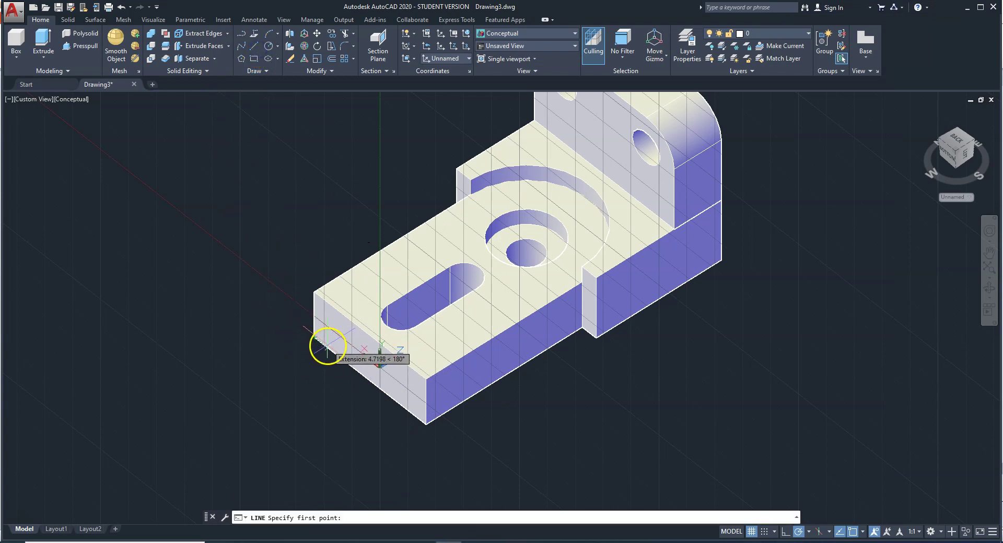
key("Return")
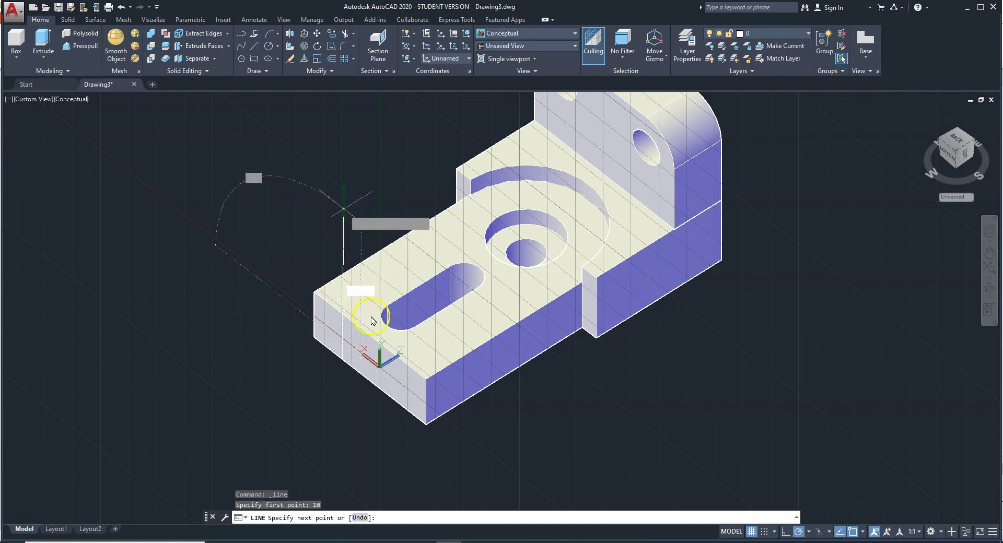
key("Return")
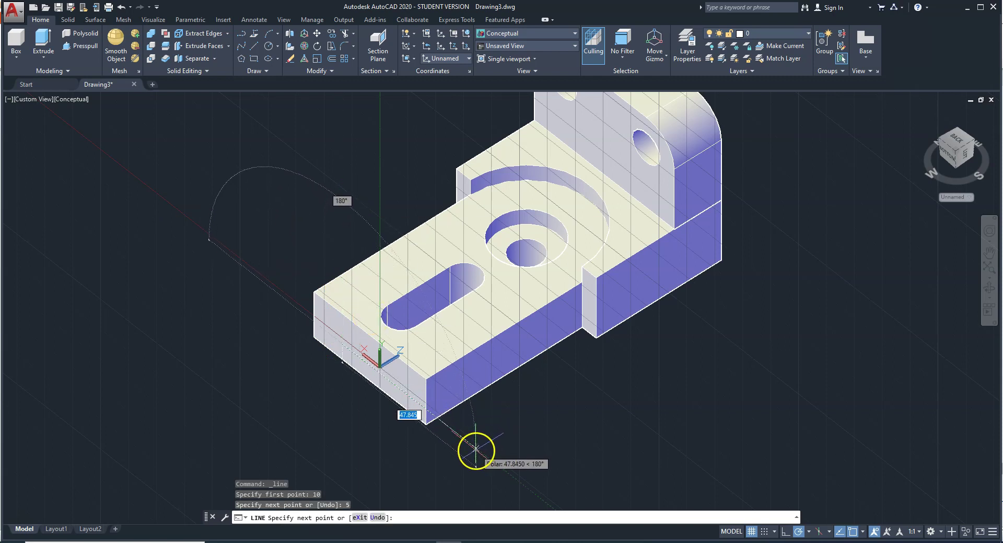
type("20")
key("Return")
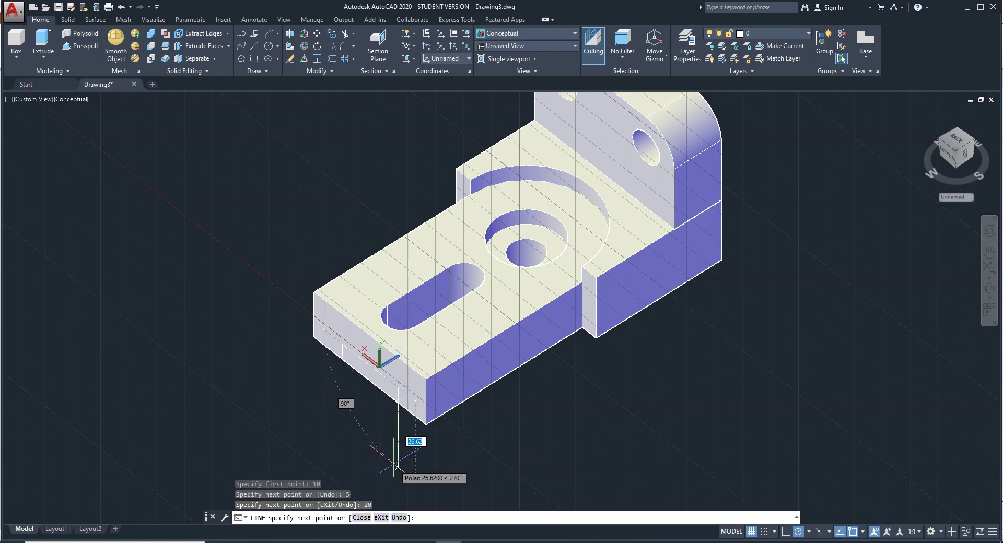
type("5")
key("Return")
key("Return")
scroll(382, 392, "up", 3)
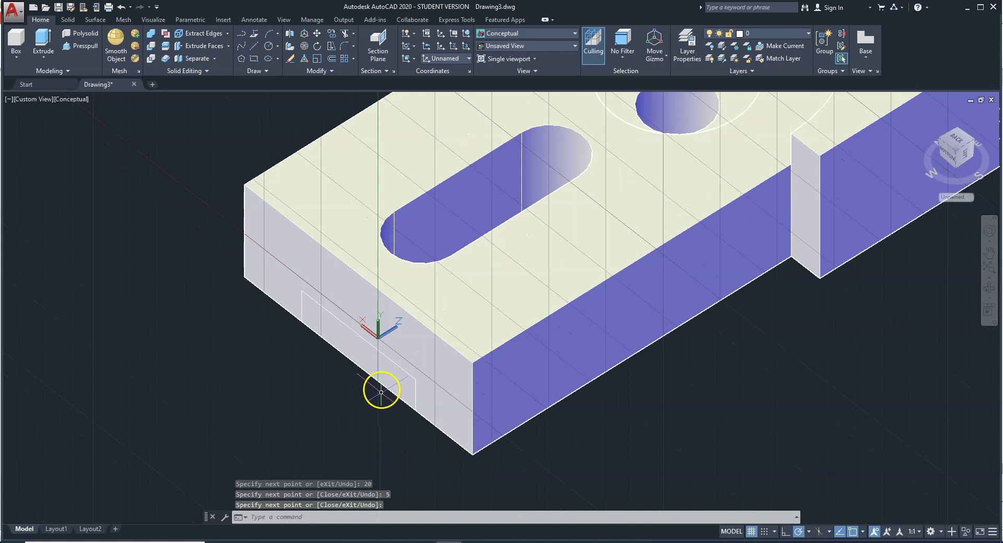
Press-pull the 20×5 notch outline to cut it into the base's front end
left_click(86, 51)
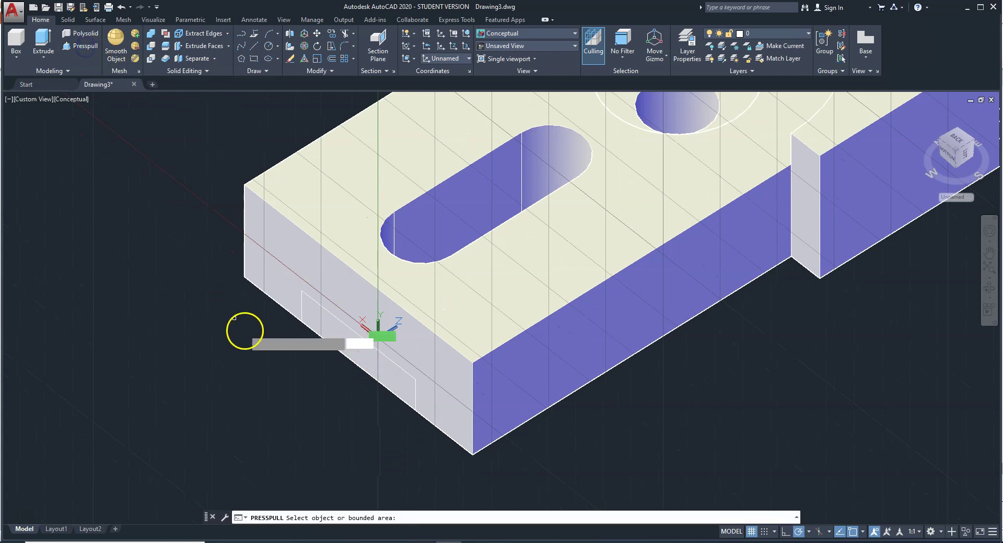
left_click(355, 345)
scroll(423, 360, "down", 3)
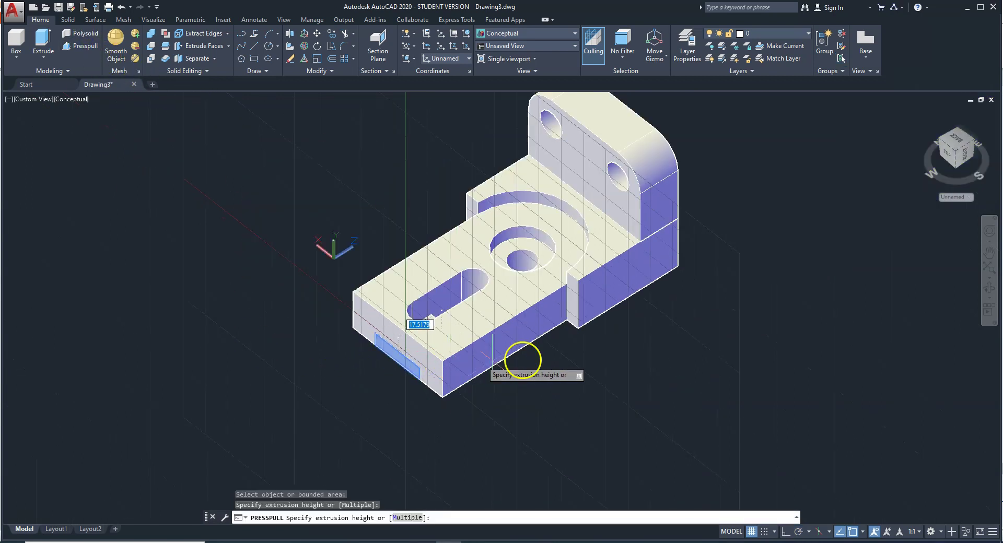
left_click(677, 265)
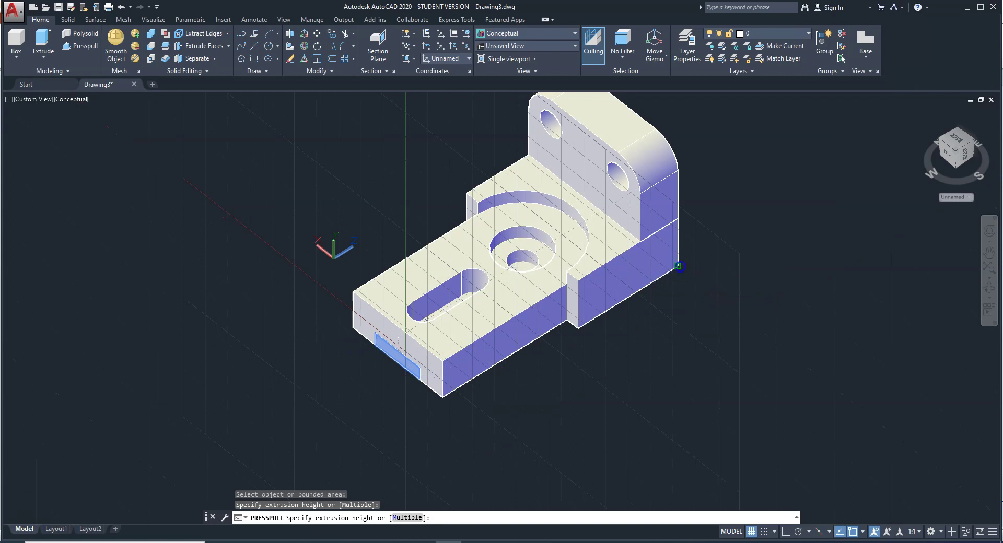
key("Return")
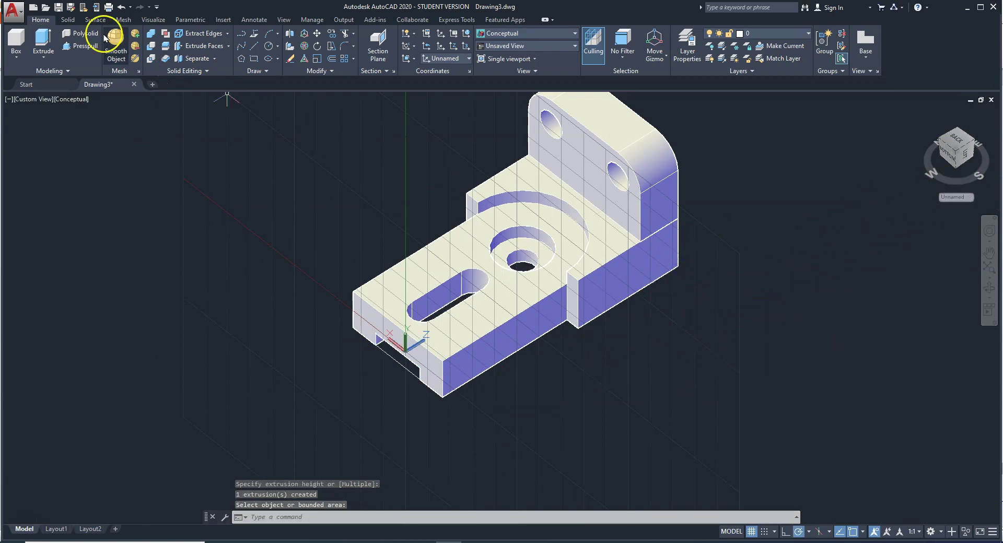
Union the base, side block and upright plate into one solid
left_click(153, 35)
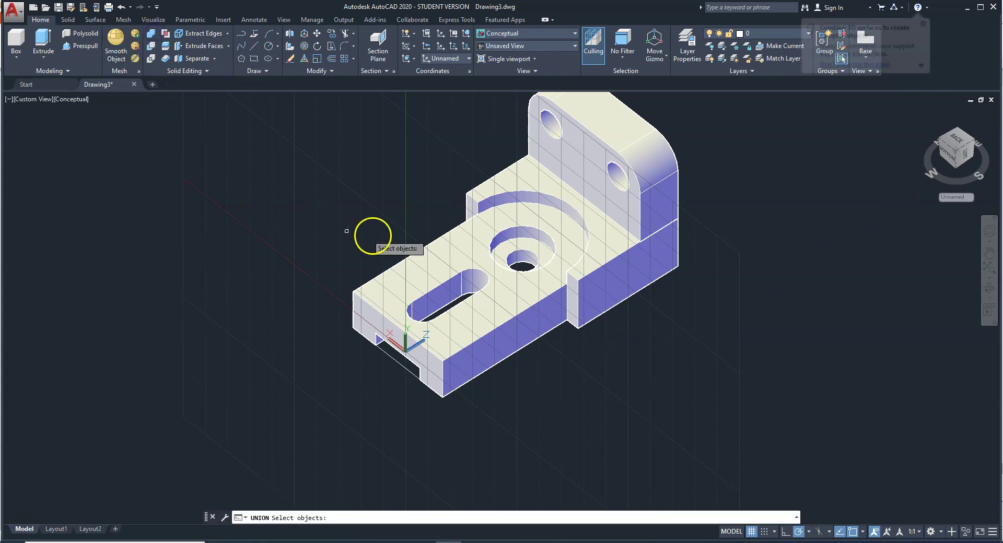
left_click(484, 322)
left_click(601, 274)
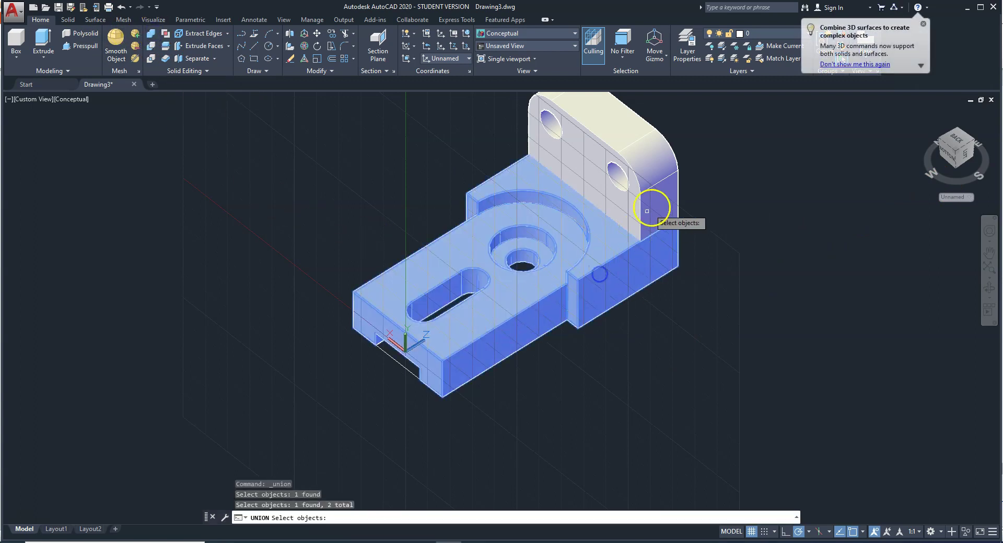
left_click(655, 196)
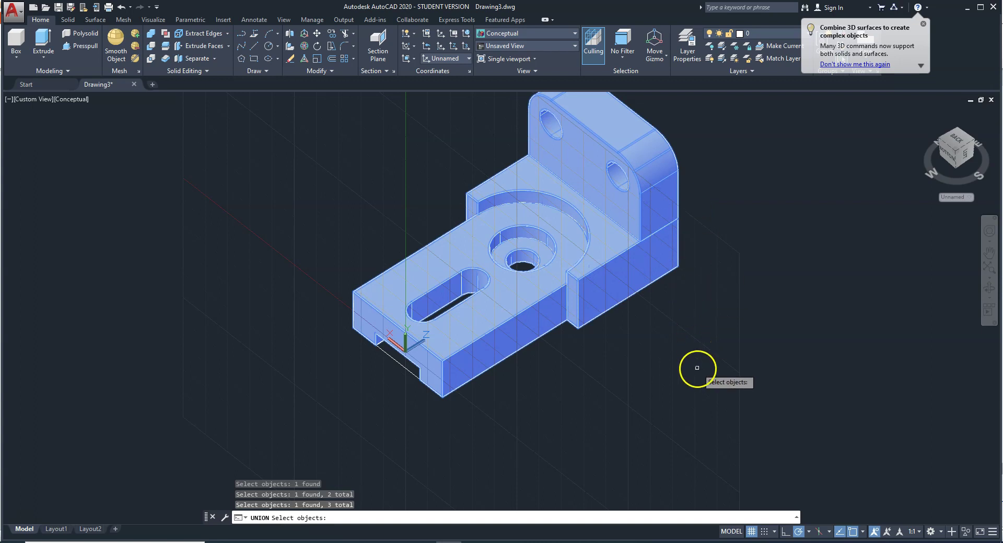
key("Return")
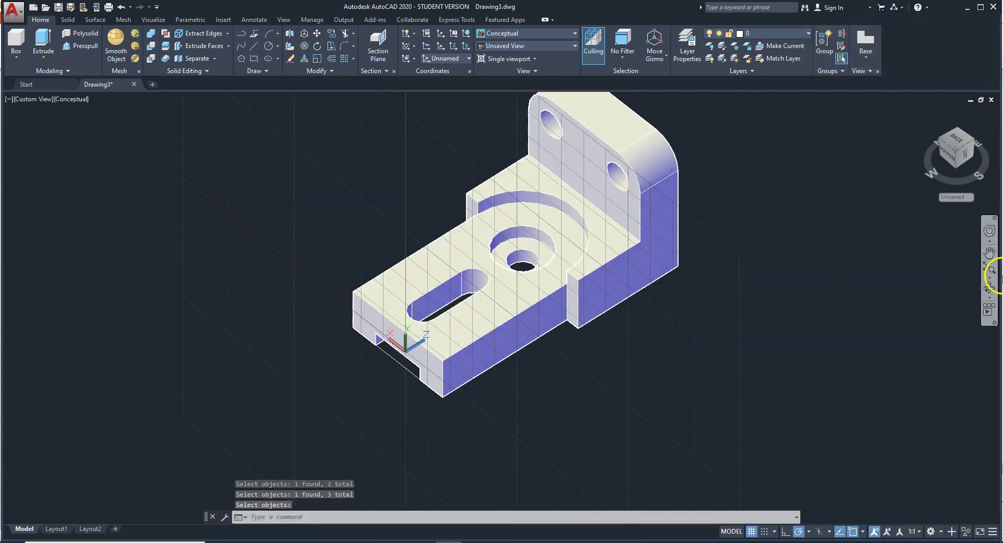
Reset the UCS to World and move the bracket 150 units aside along Y
left_click(989, 288)
mouse_move(637, 331)
left_mouse_down()
mouse_move(714, 170)
mouse_move(743, 235)
mouse_move(610, 354)
mouse_move(634, 320)
mouse_move(616, 306)
left_mouse_up()
key("Escape")
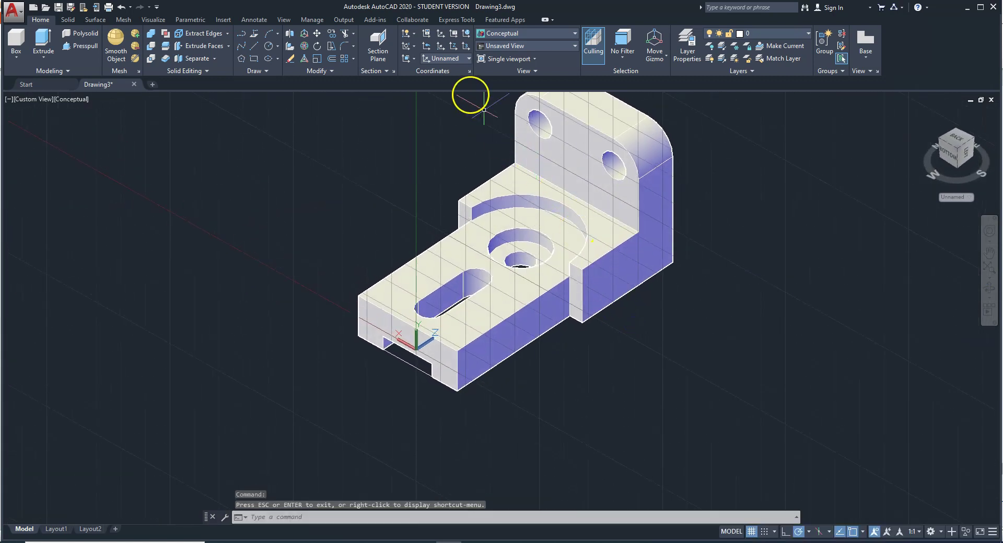
left_click(457, 58)
left_click(451, 73)
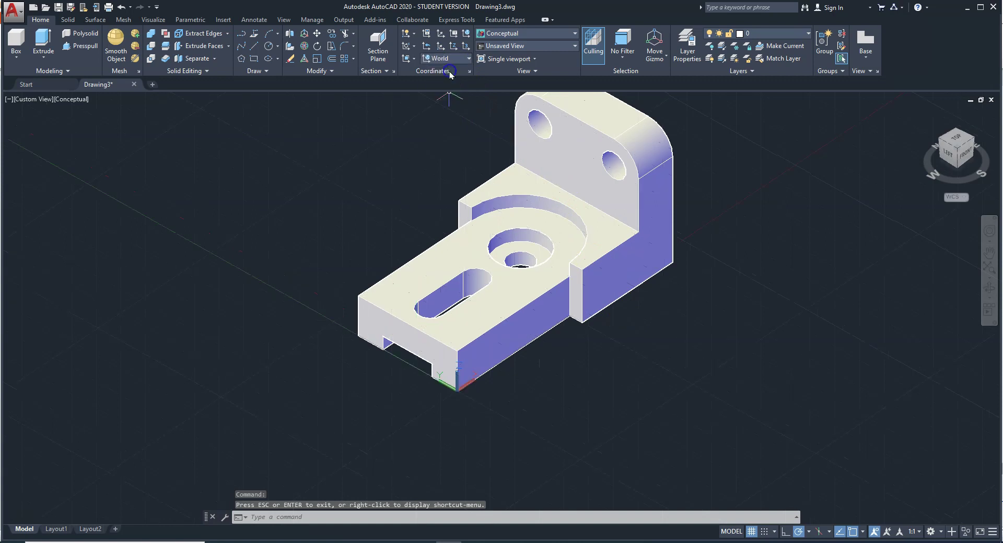
scroll(594, 407, "down", 3)
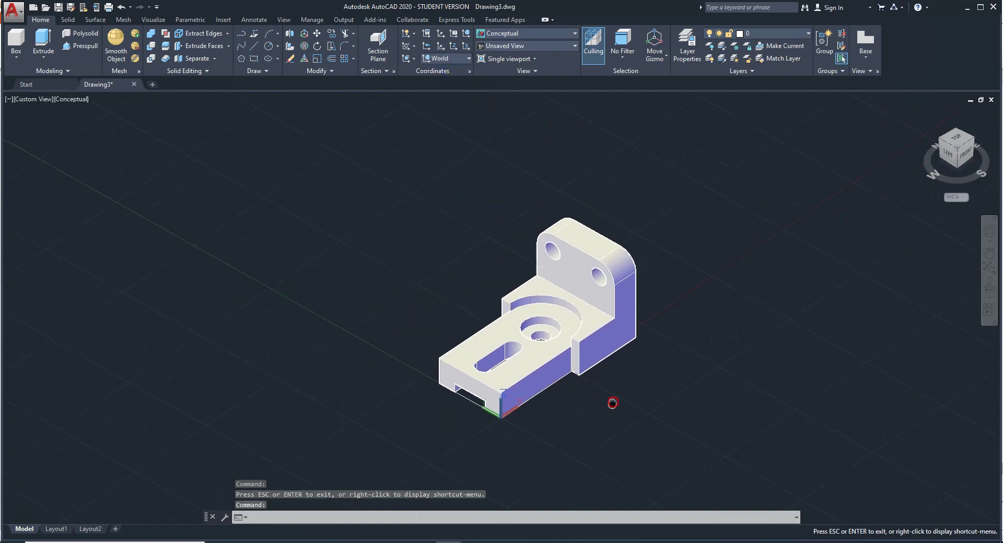
left_click(588, 334)
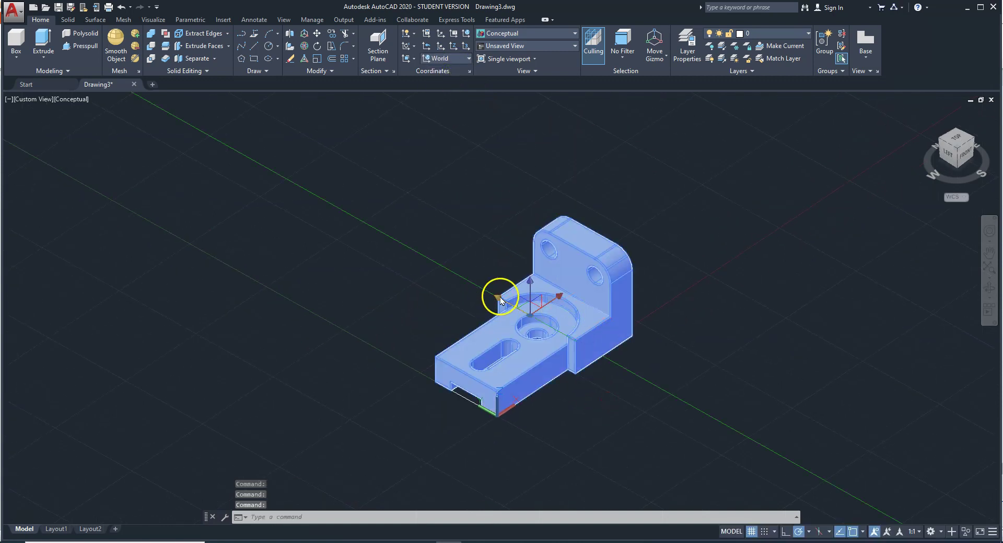
left_click(495, 299)
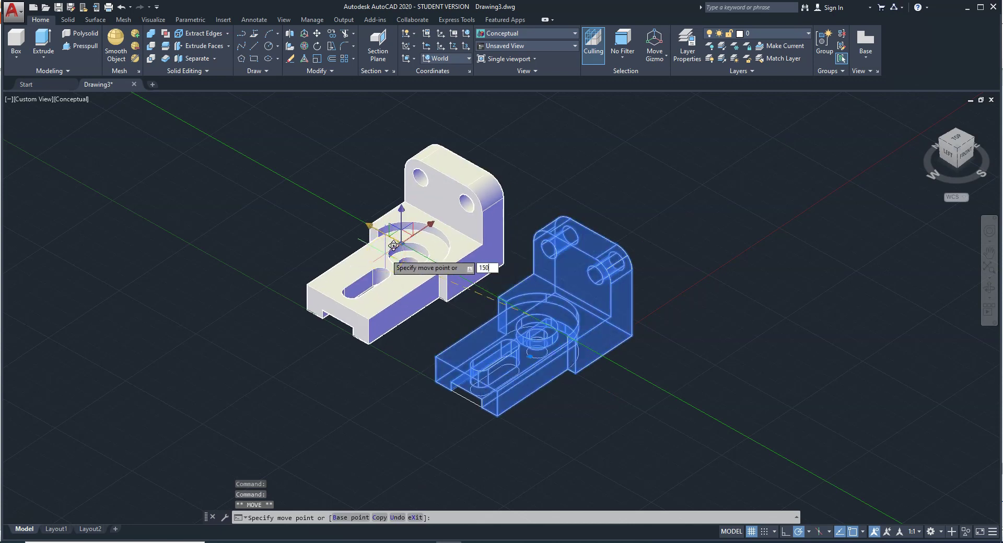
key("Return")
Window-select and erase the leftover Press Pull outline lines
left_click(720, 424)
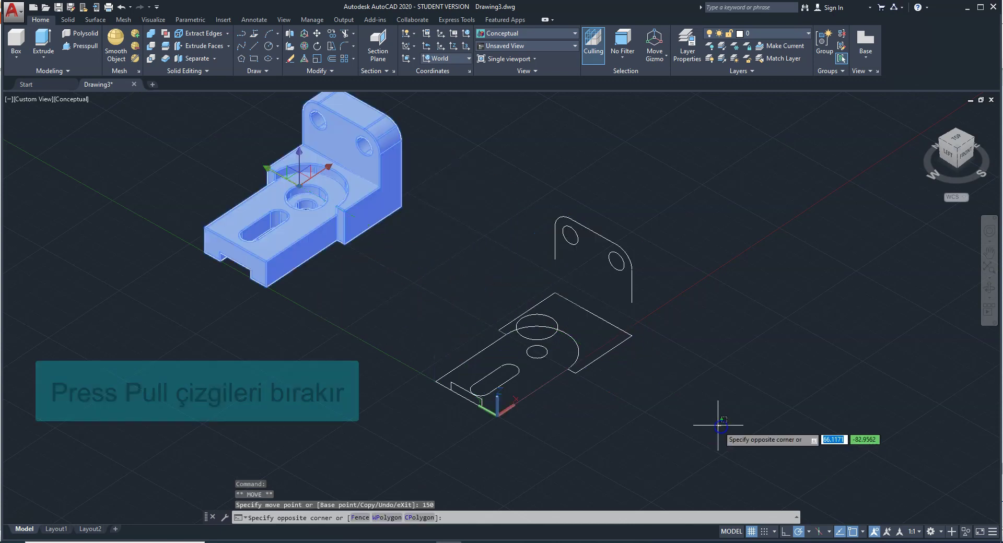
key("Escape")
key("Escape")
left_click(682, 426)
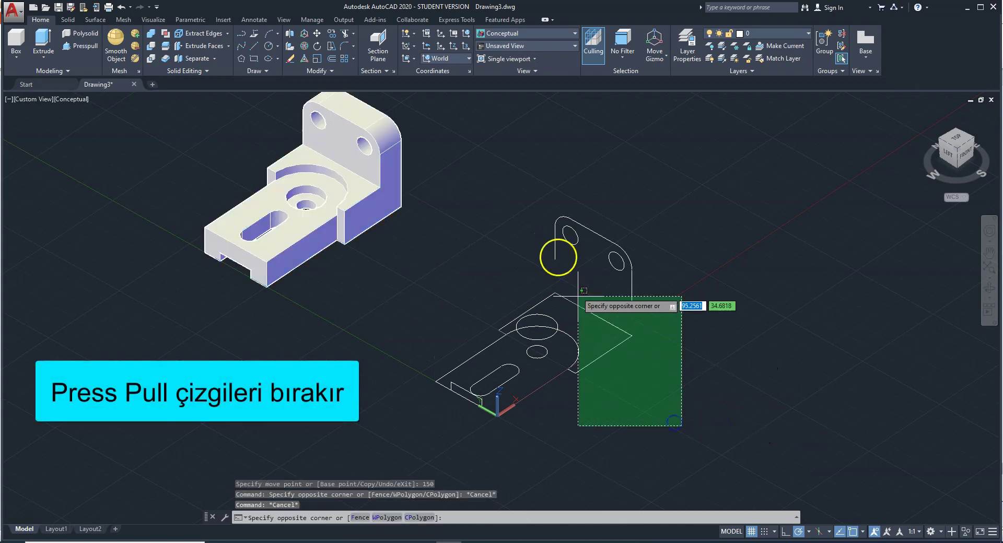
left_click(522, 211)
key("Delete")
left_click(556, 458)
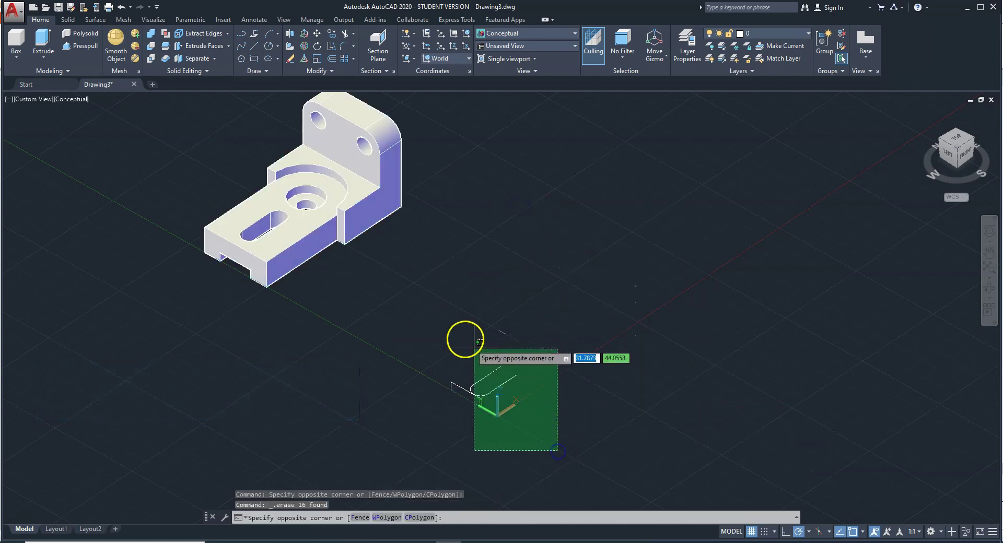
left_click(439, 314)
Move the bracket back 150 units to its original position
left_click(305, 215)
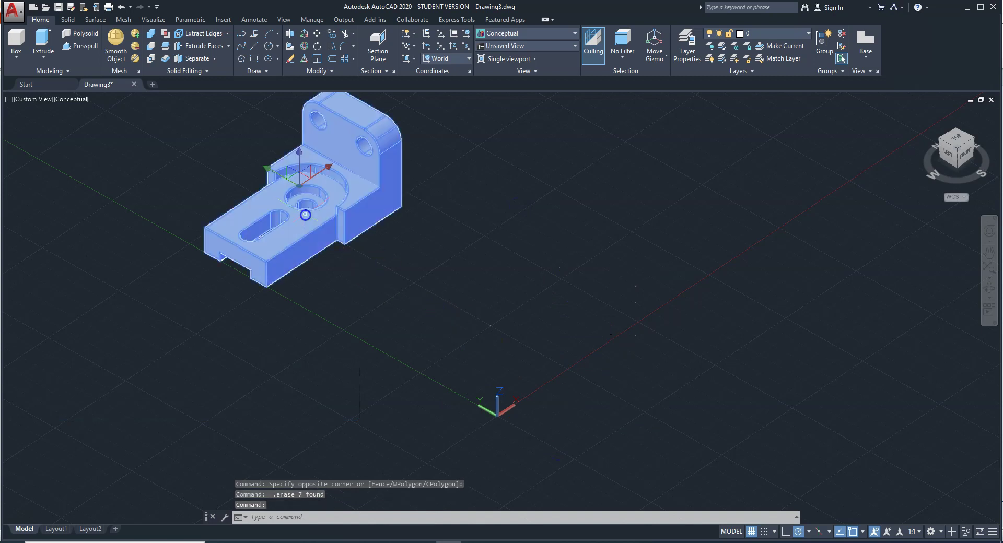
left_click(277, 175)
type("150")
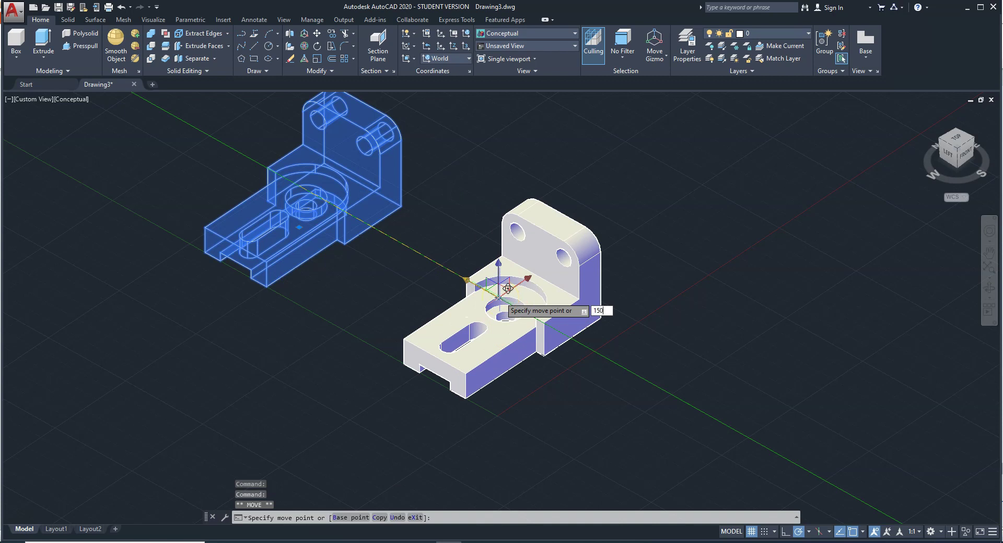
key("Return")
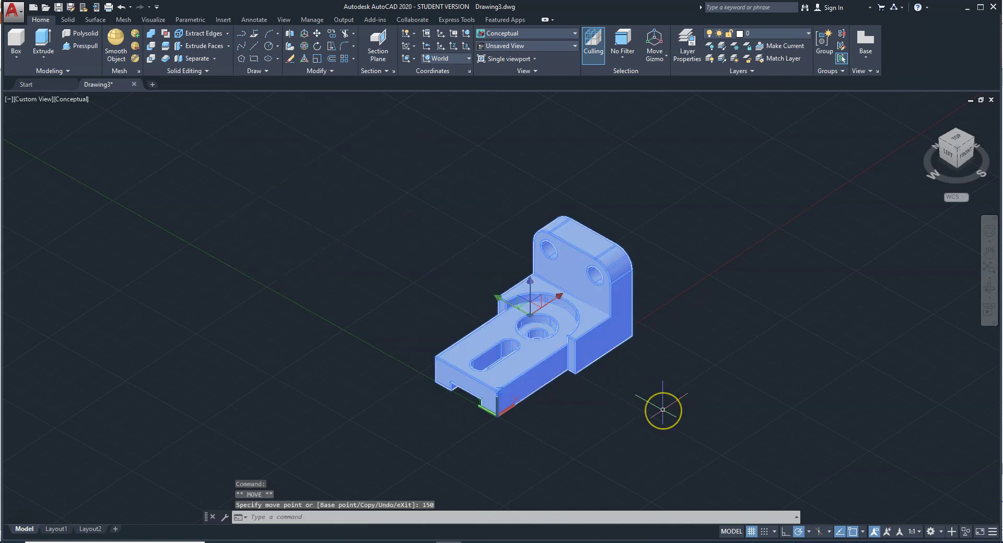
key("Escape")
Orbit the model to view the bracket from below and its left side
scroll(586, 404, "up", 2)
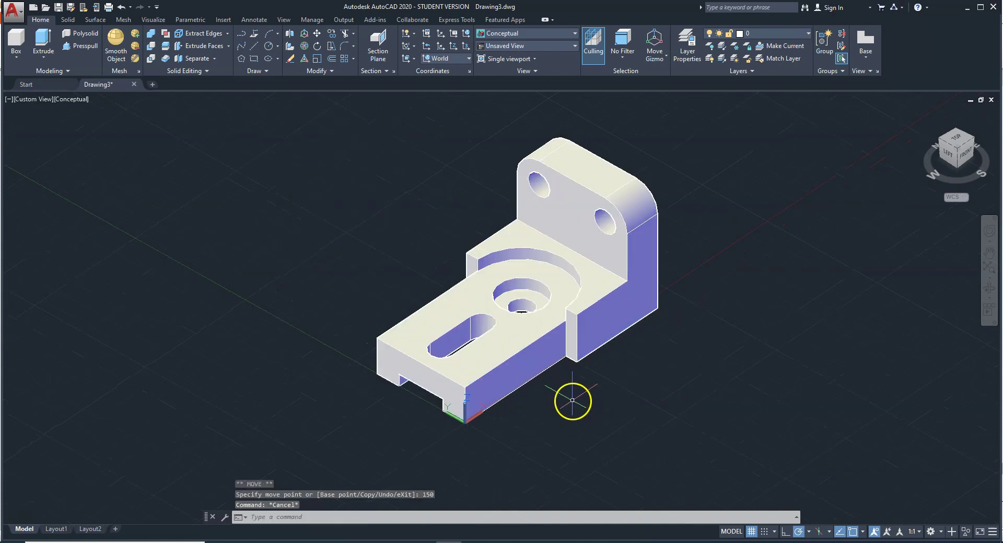
middle_click_drag(571, 401, 545, 415)
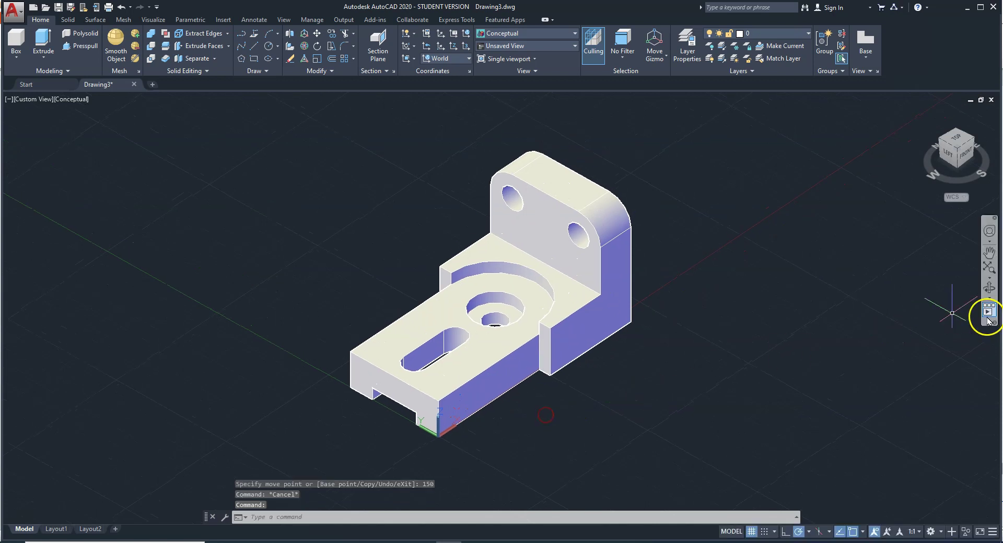
left_click(989, 288)
mouse_move(549, 418)
left_mouse_down()
mouse_move(513, 299)
mouse_move(562, 253)
mouse_move(551, 289)
left_mouse_up()
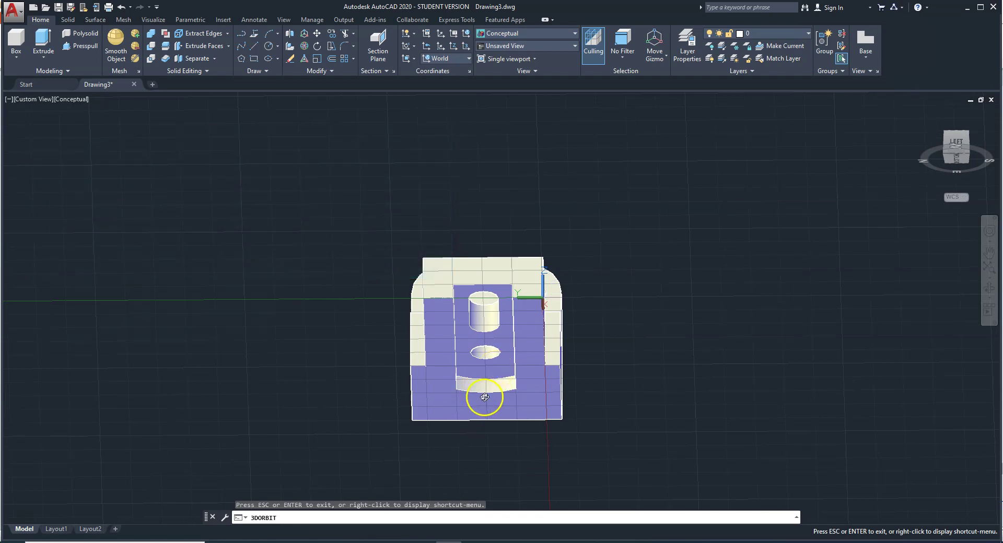
mouse_move(497, 402)
left_mouse_down()
mouse_move(460, 445)
mouse_move(470, 438)
left_mouse_up()
key("Escape")
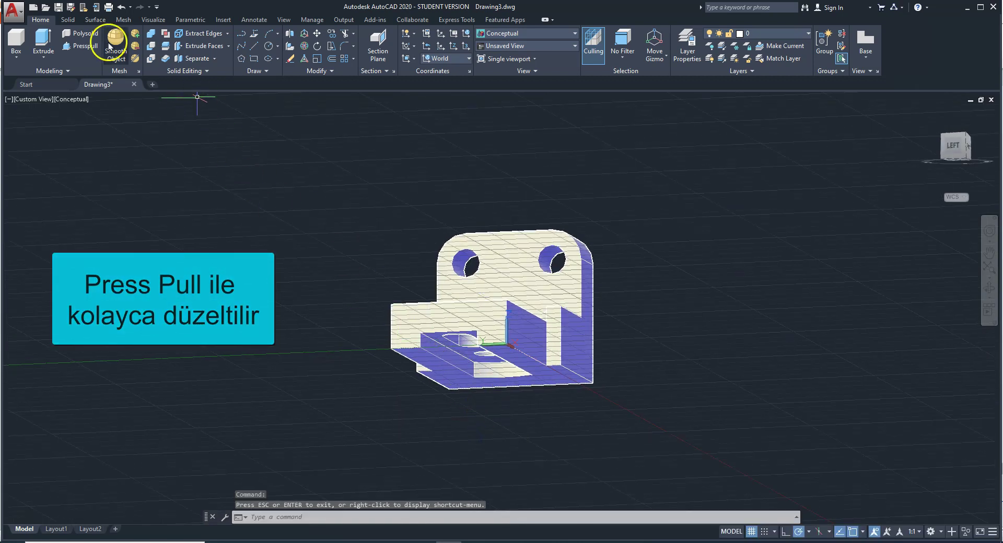
Cancel a stray Presspull and orbit to the right side, facing the upright plate's outer face
left_click(81, 45)
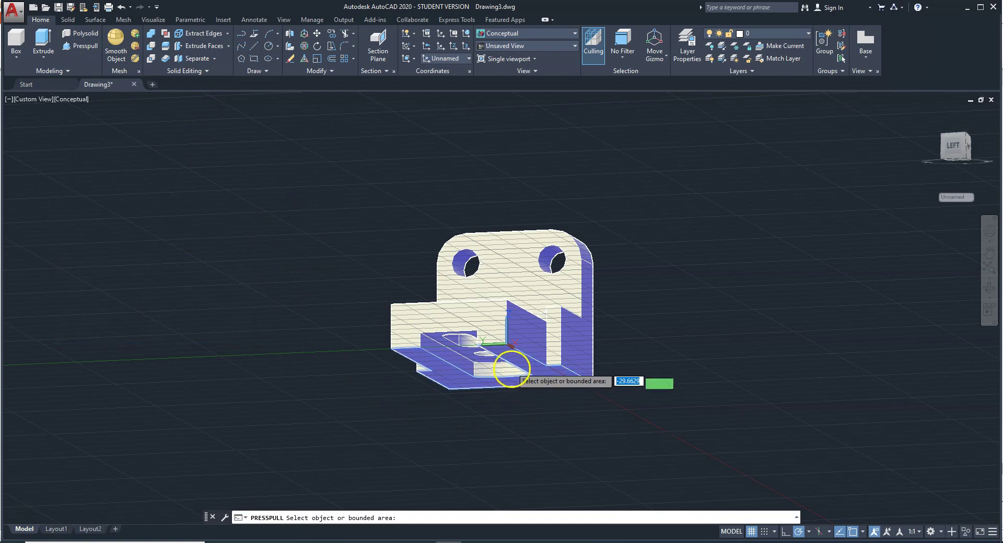
left_click(499, 371)
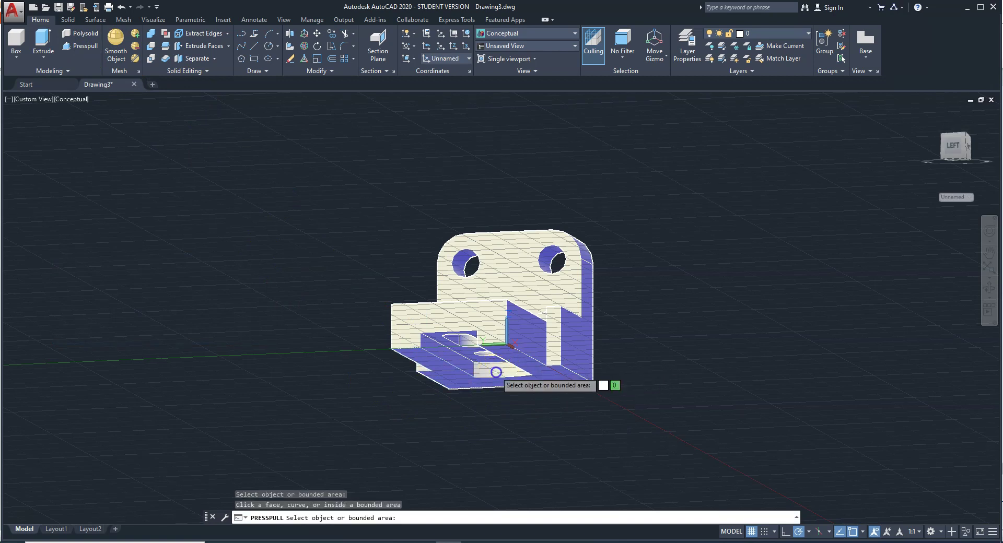
key("Escape")
middle_click_drag(546, 392, 532, 424)
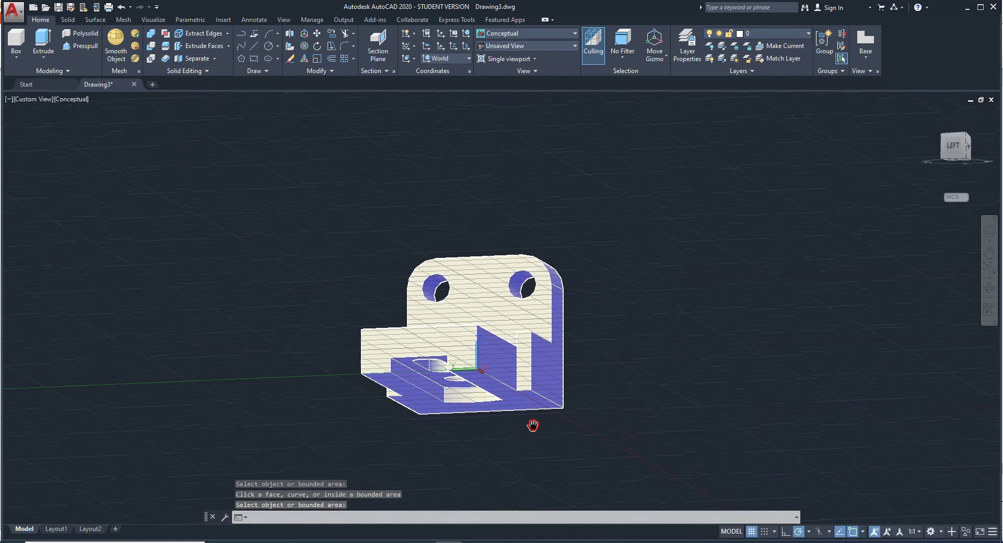
left_click(988, 285)
mouse_move(559, 389)
left_mouse_down()
mouse_move(469, 481)
mouse_move(306, 331)
mouse_move(305, 402)
left_mouse_up()
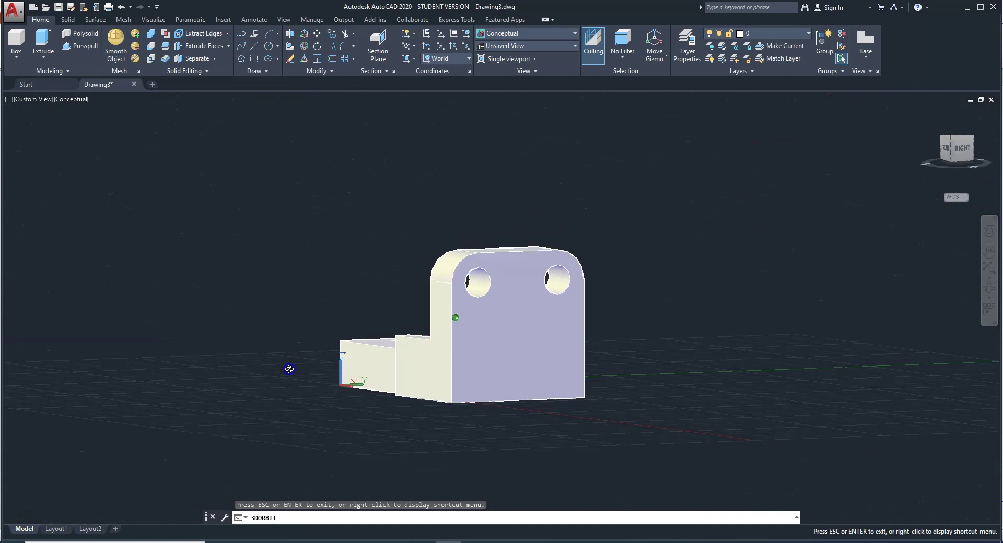
key("Escape")
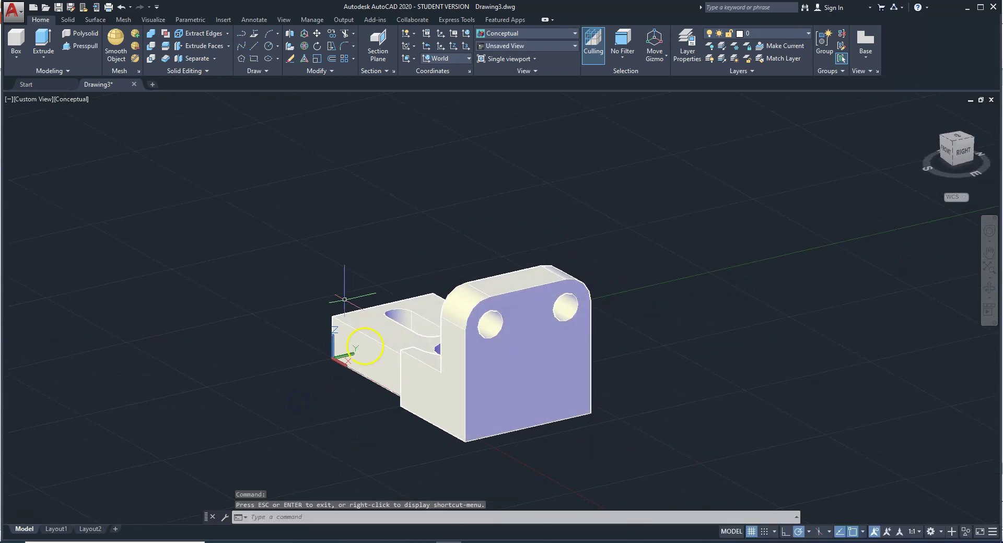
Align the UCS to the upright plate's outer face, flipped about Y
left_click(413, 59)
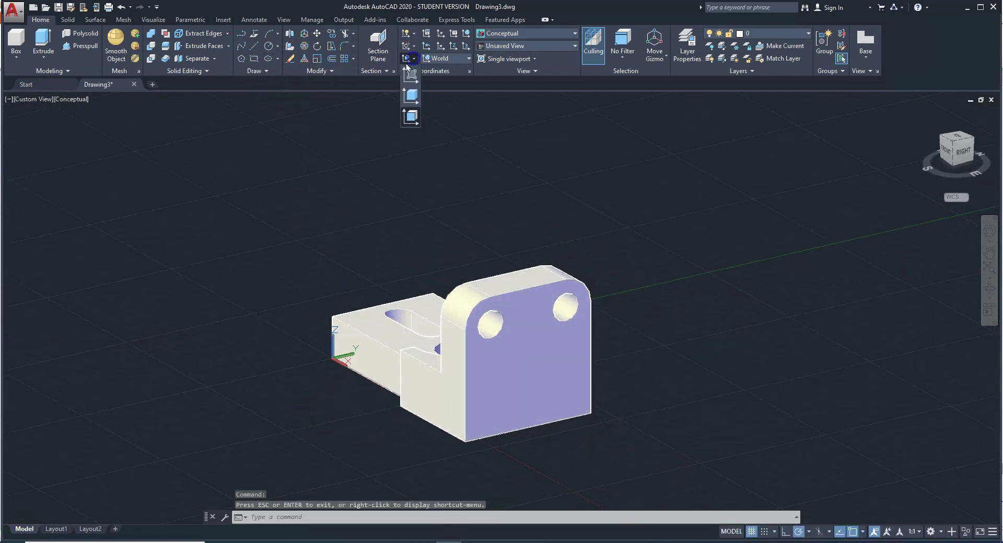
left_click(411, 116)
left_click(534, 400)
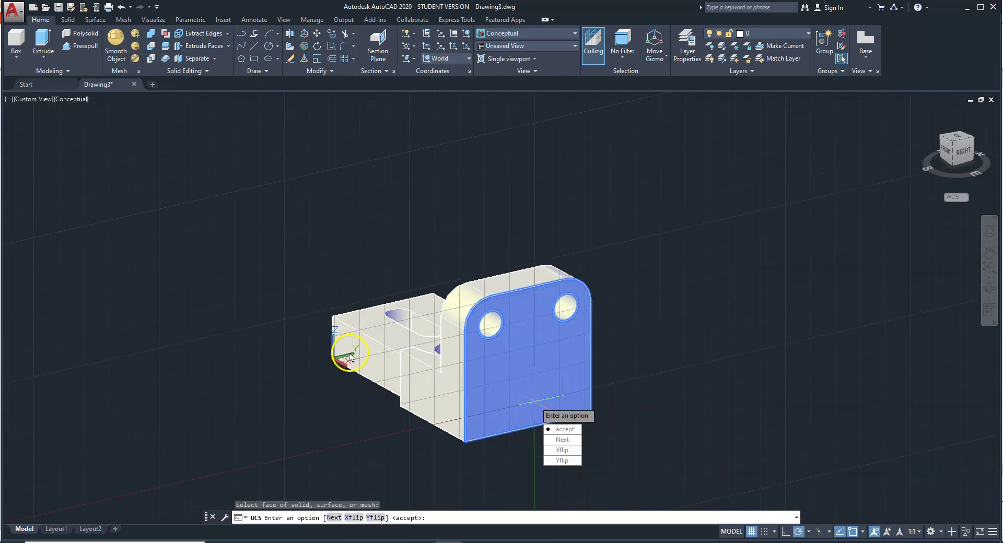
left_click(568, 459)
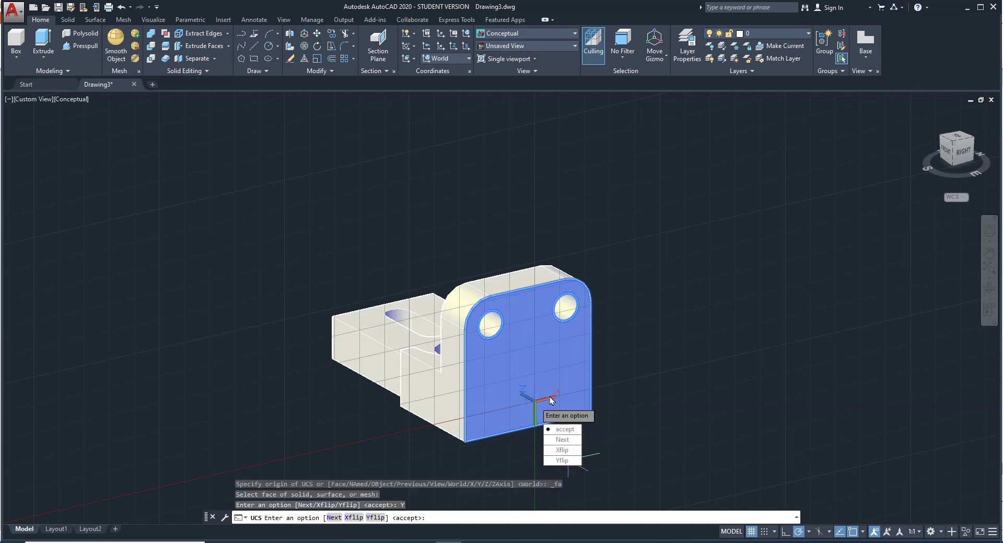
left_click(559, 428)
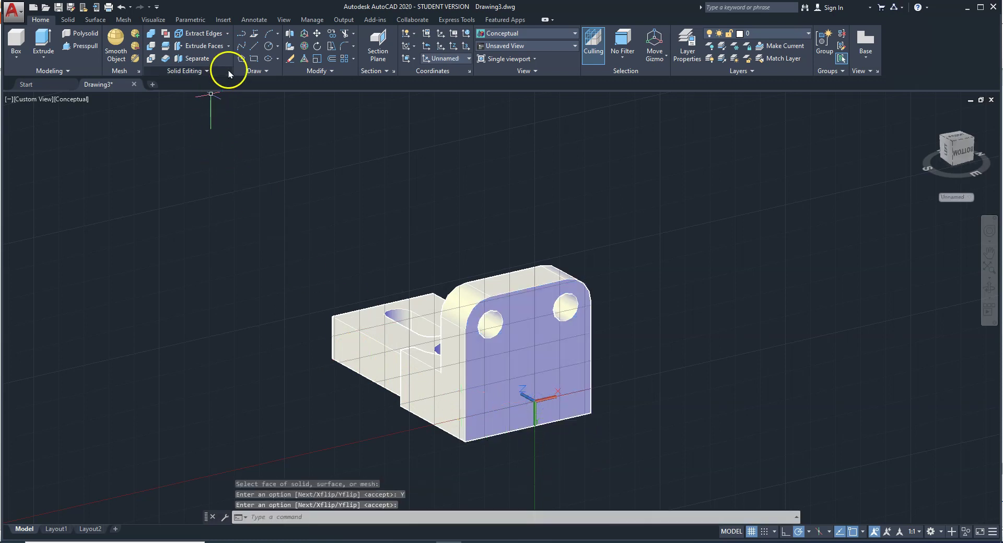
left_click(255, 46)
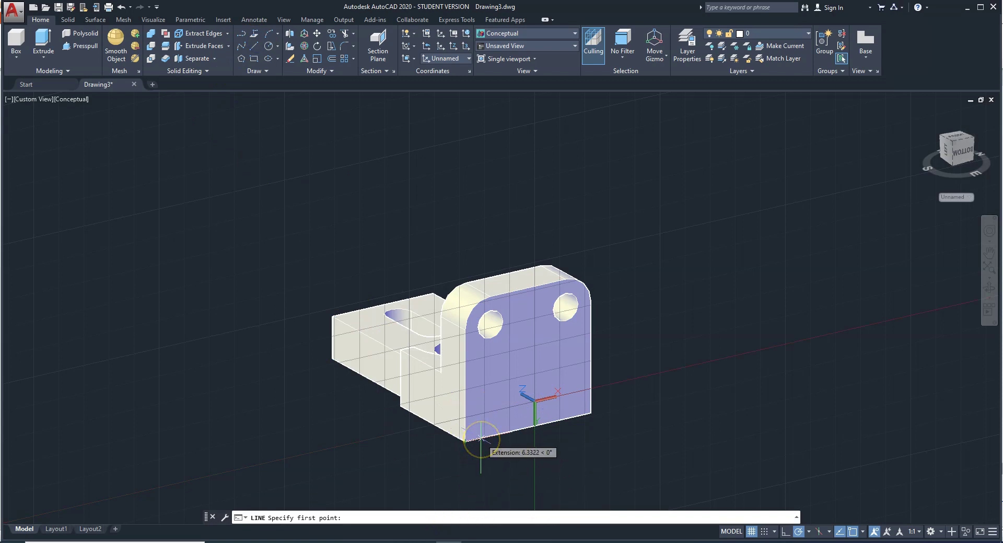
Draw a 5, 20, 5 rectangle outline starting 15 along the plate's bottom edge
type("15")
key("Return")
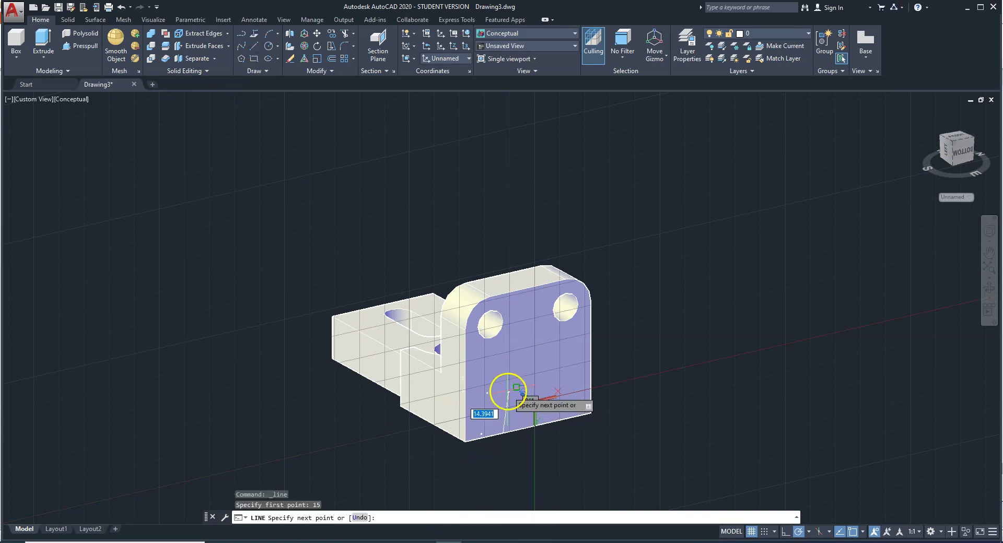
type("5")
key("Return")
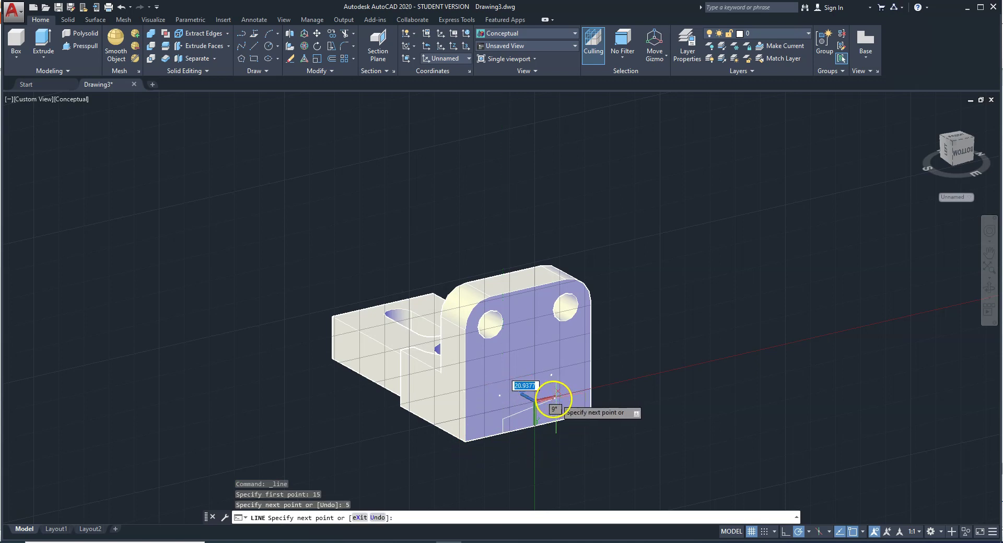
key("Return")
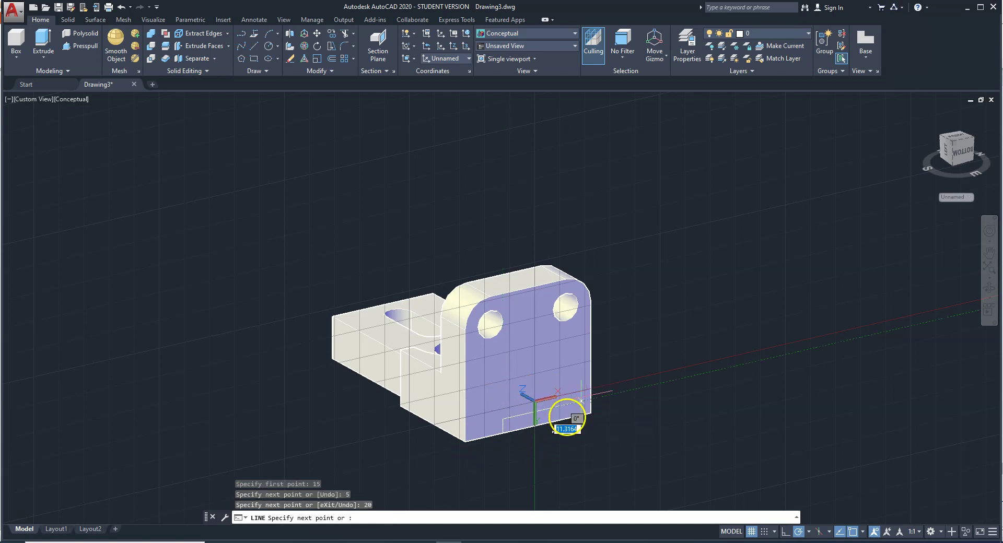
key("Return")
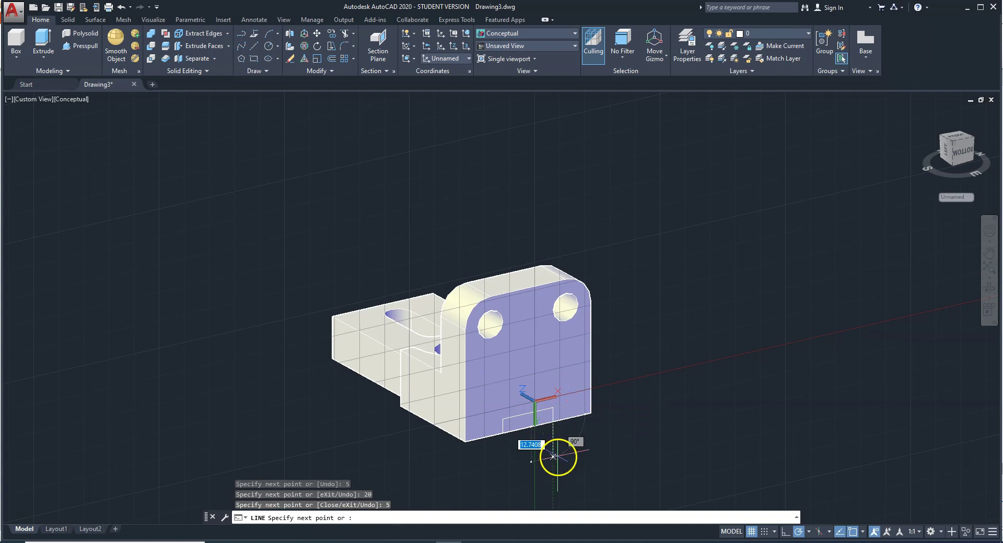
key("Return")
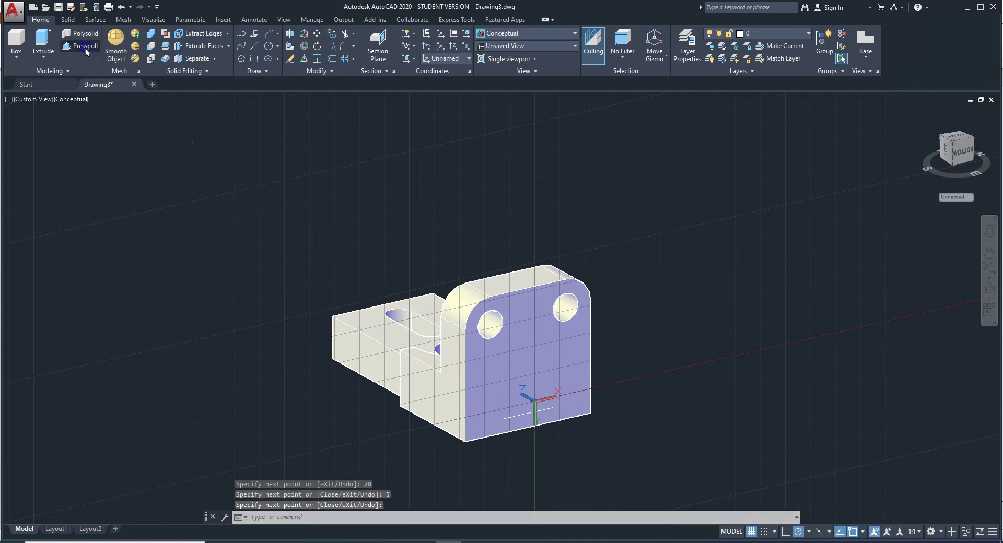
left_click(86, 48)
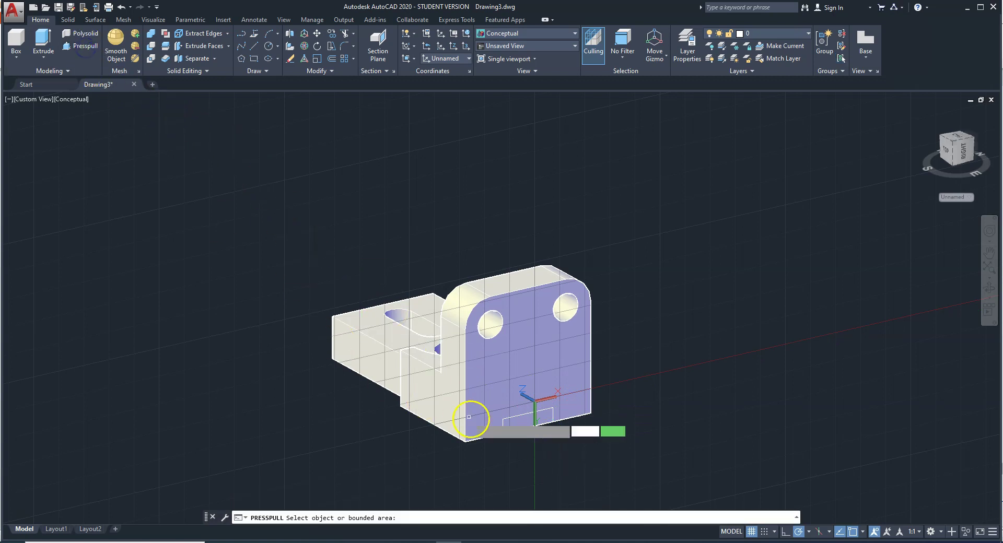
Push the small rectangle through the plate thickness to cut the bottom-edge notch
left_click(520, 420)
middle_click_drag(476, 465, 485, 454)
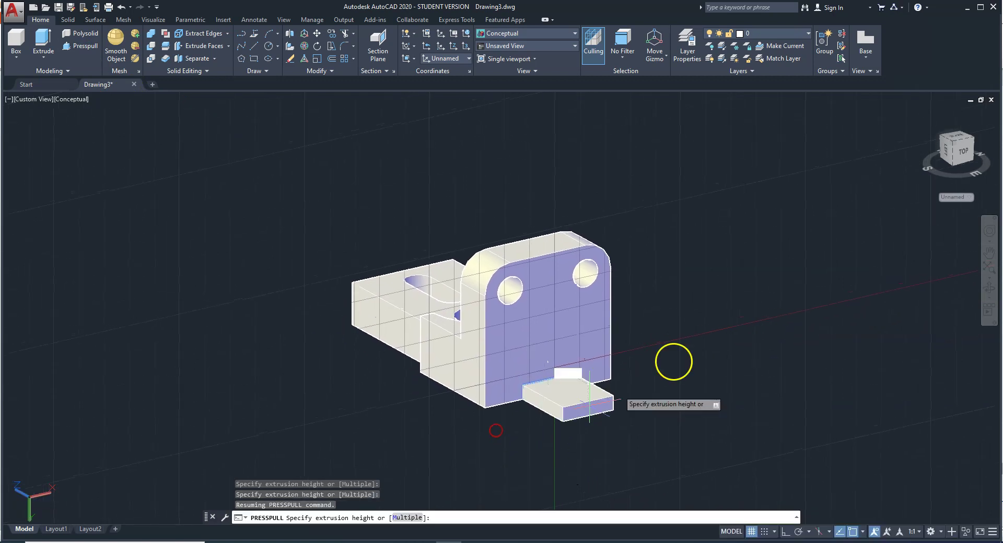
left_click(988, 287)
left_click_drag(610, 409, 544, 384)
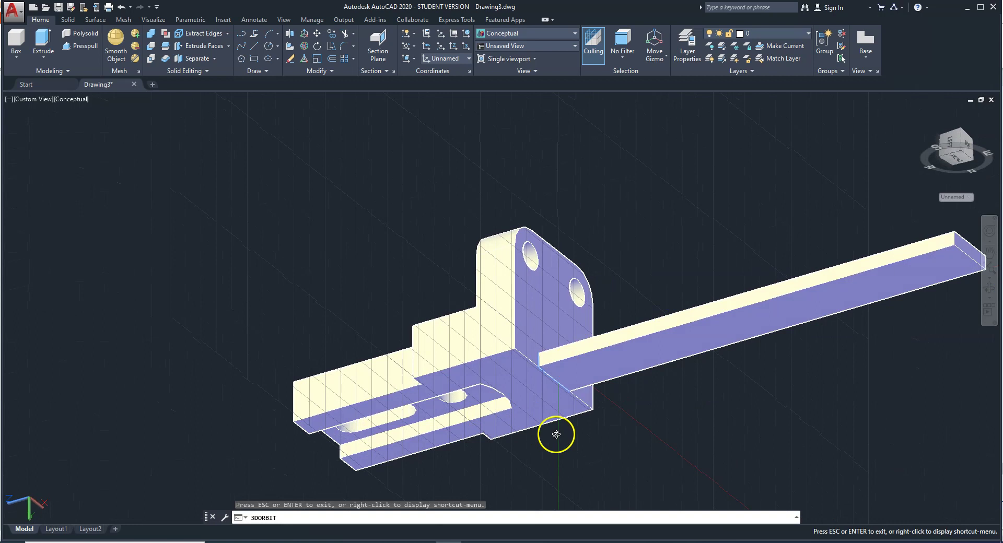
key("Escape")
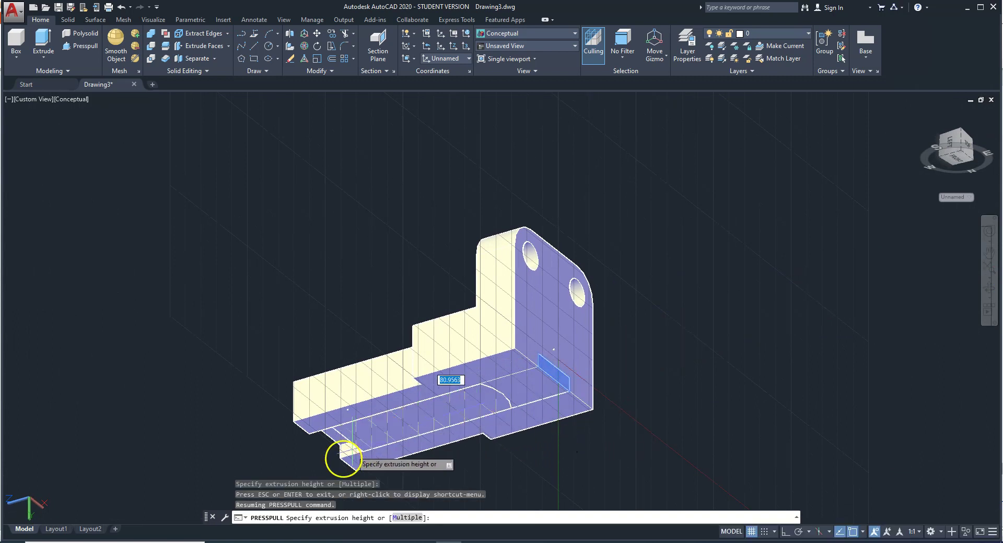
left_click(514, 411)
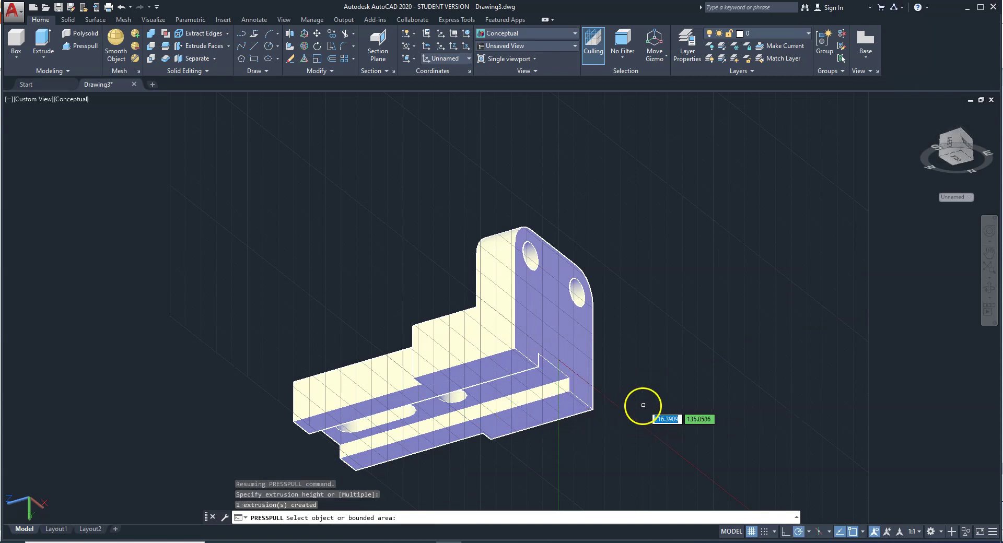
key("Return")
Reset the UCS to World and switch to a southwest isometric view
left_click(444, 59)
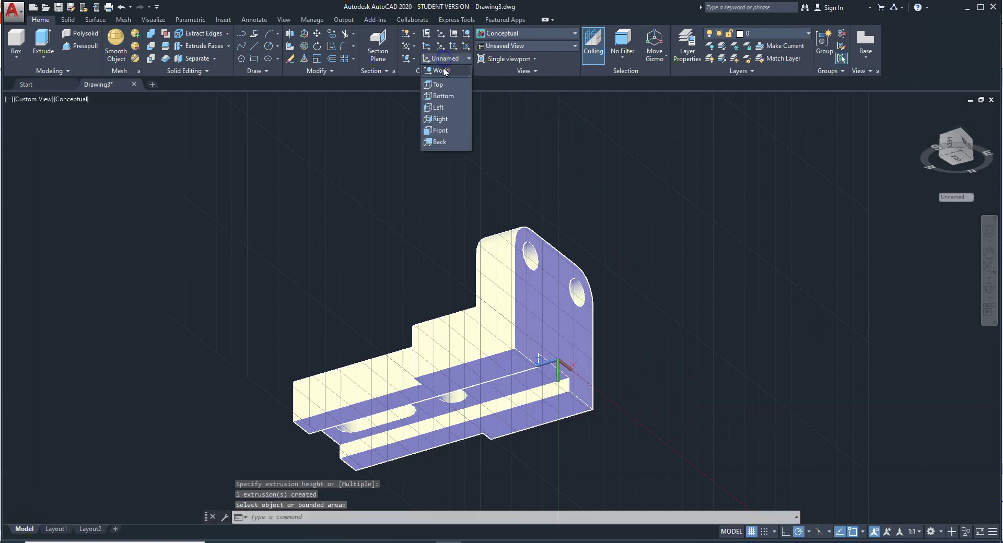
left_click(441, 71)
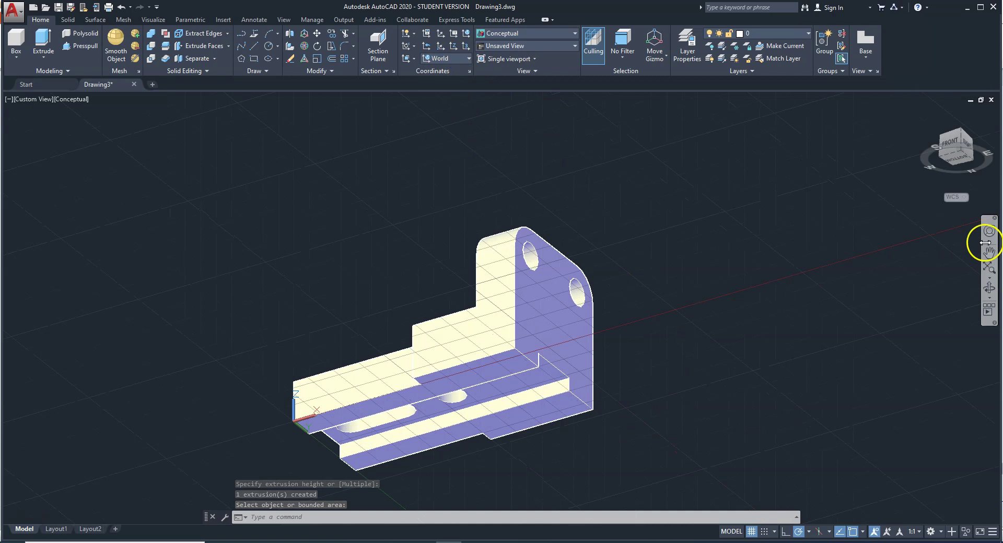
left_click(958, 146)
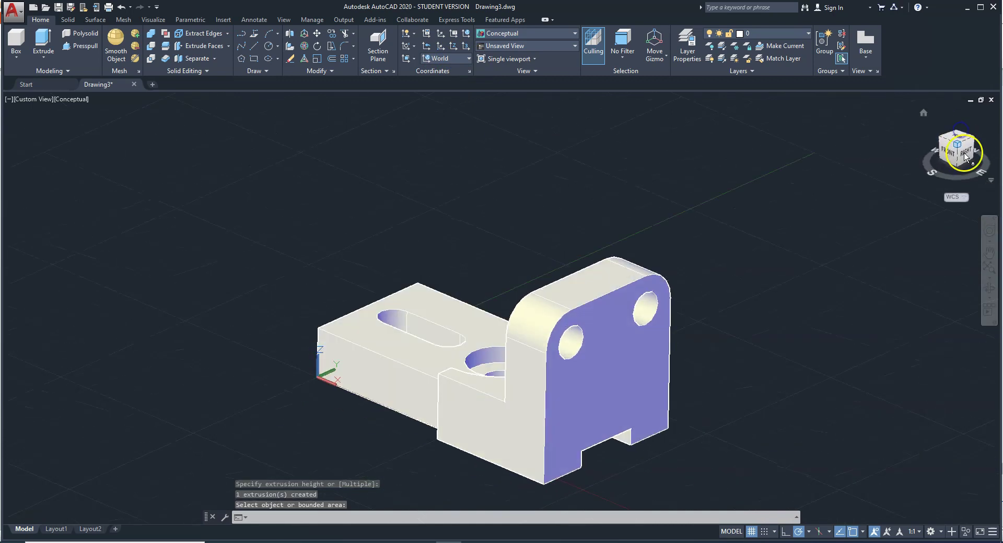
left_click(942, 140)
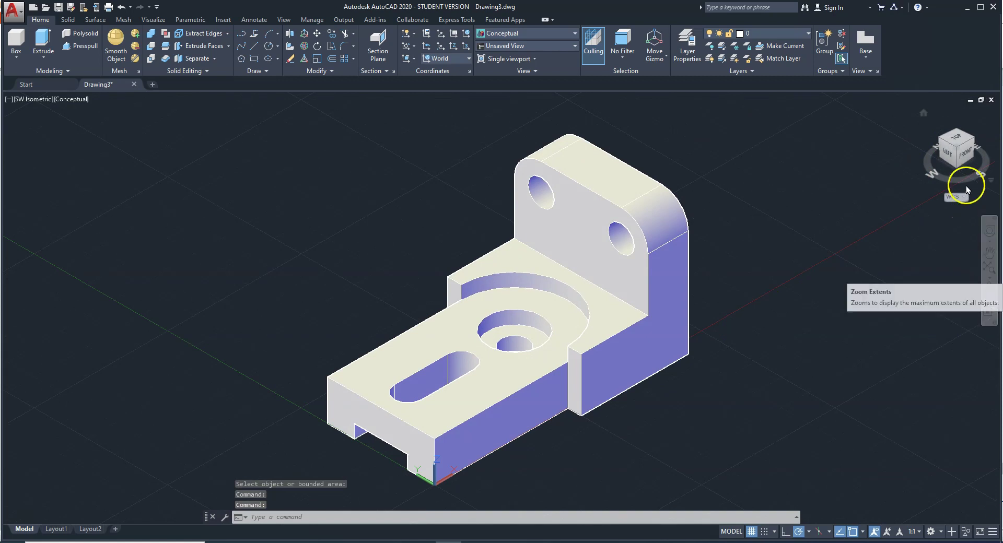
Review the bracket from front, side and top views, ending at SW Isometric
left_click(965, 155)
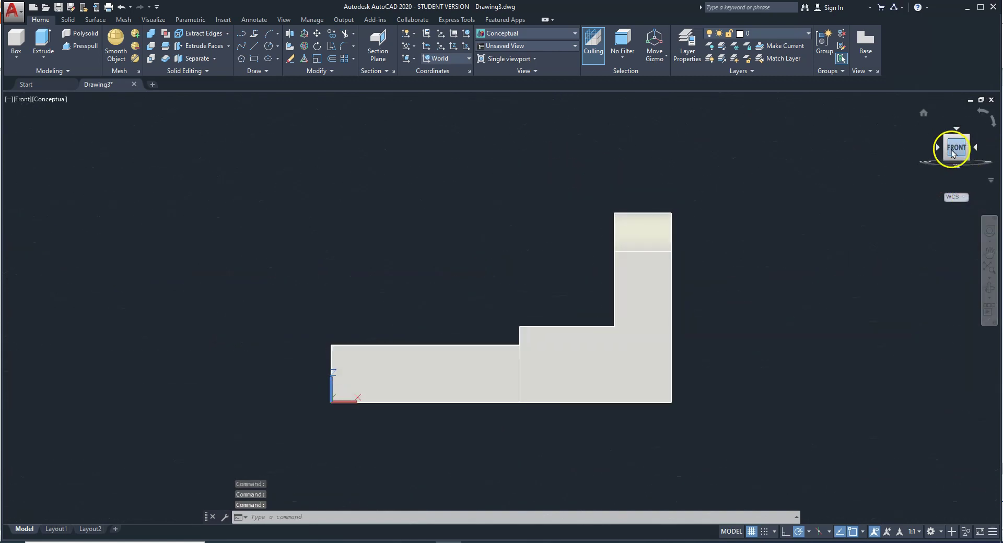
left_click_drag(952, 153, 951, 152)
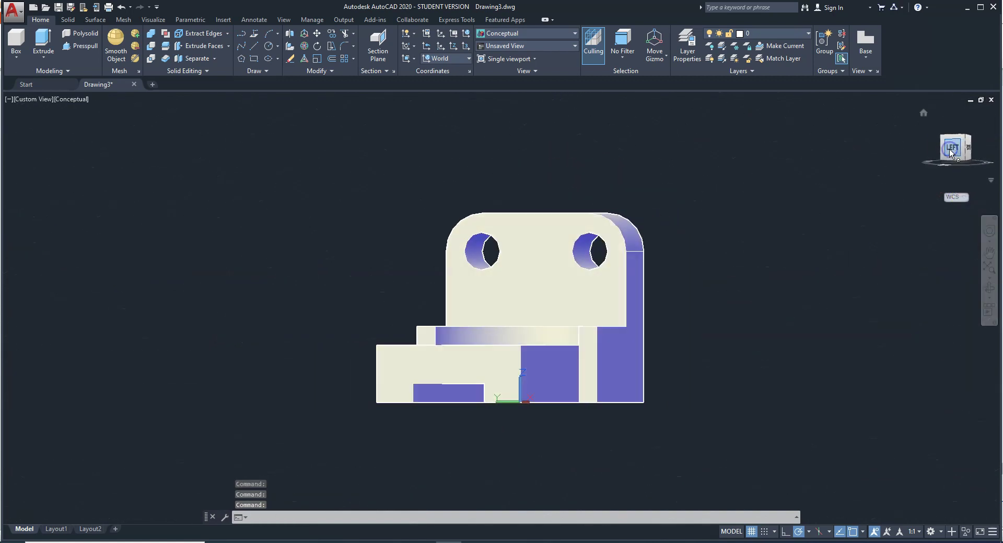
left_click(951, 152)
left_click(956, 137)
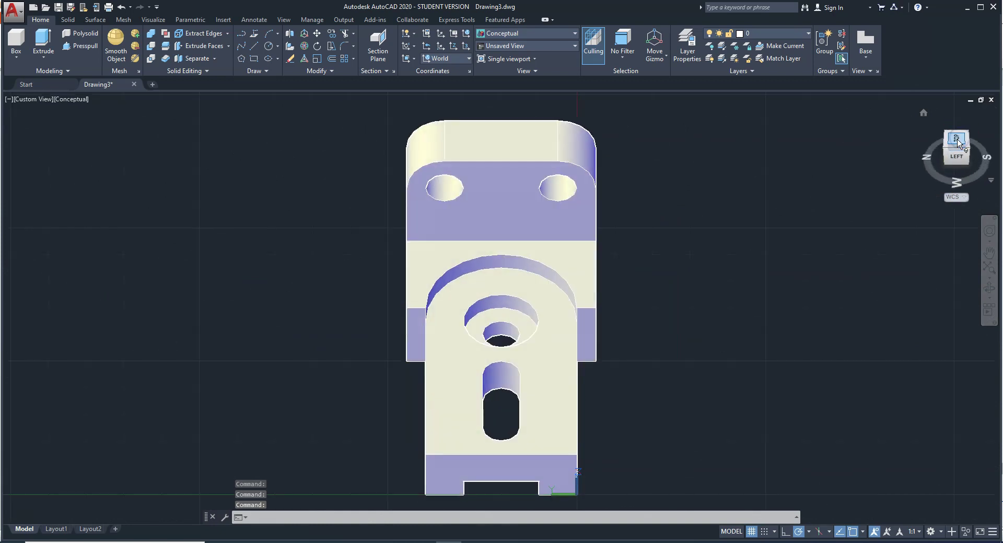
left_click(993, 124)
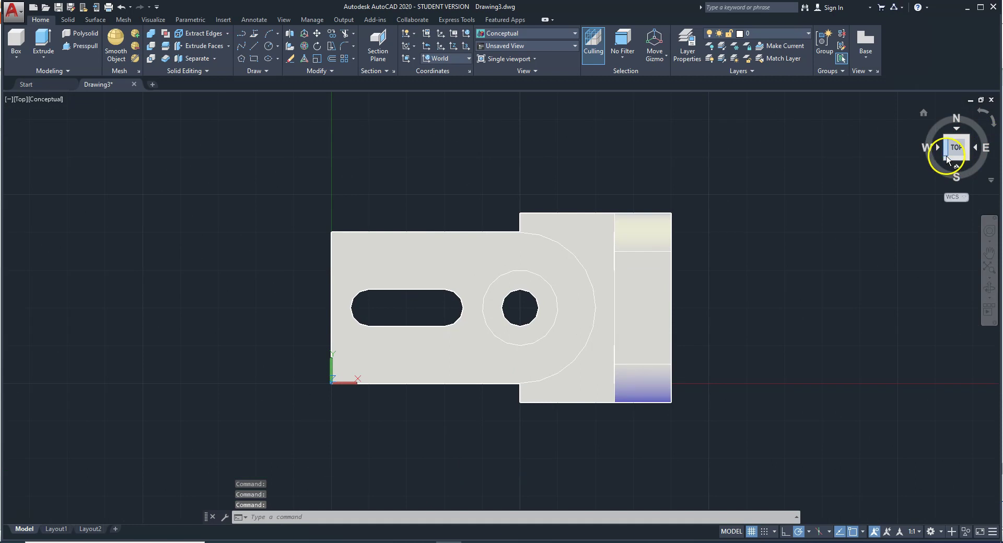
left_click(946, 160)
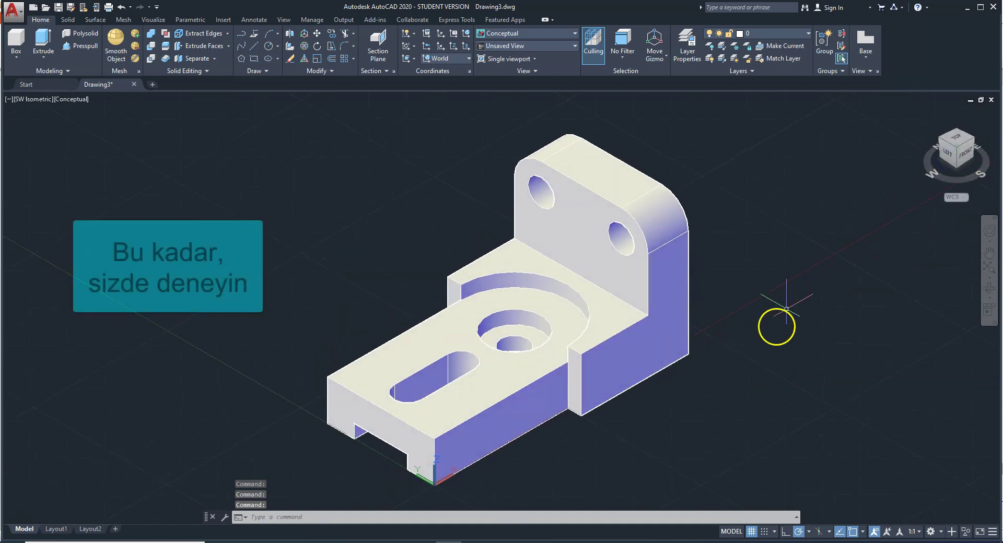
Display the bracket in Realistic, then Sketchy, shifting the view slightly up and left
left_click(547, 33)
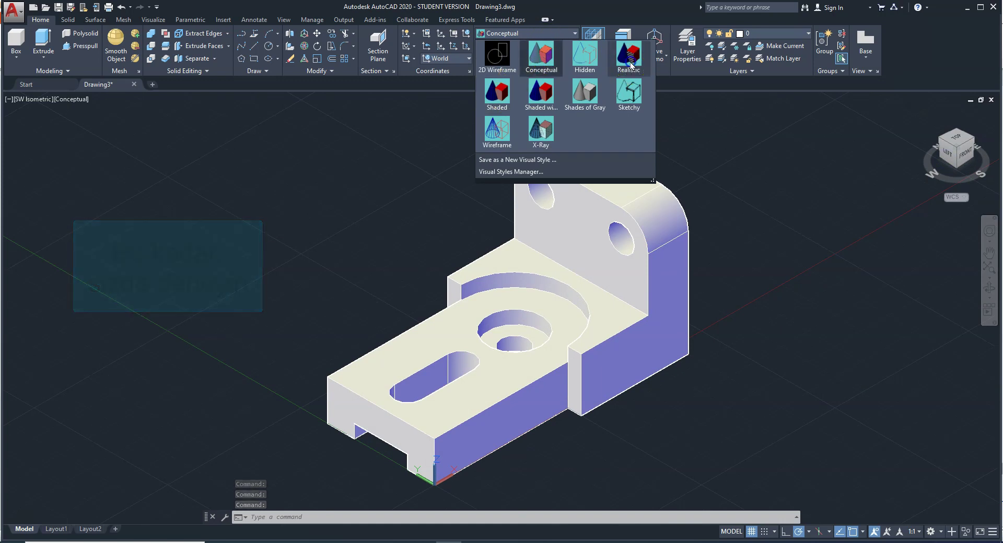
left_click(628, 55)
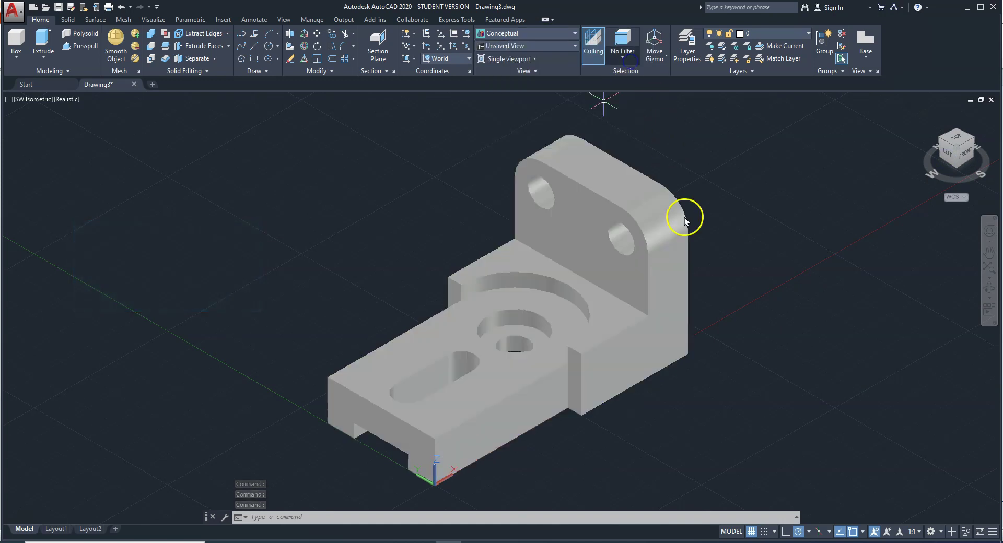
left_click(551, 35)
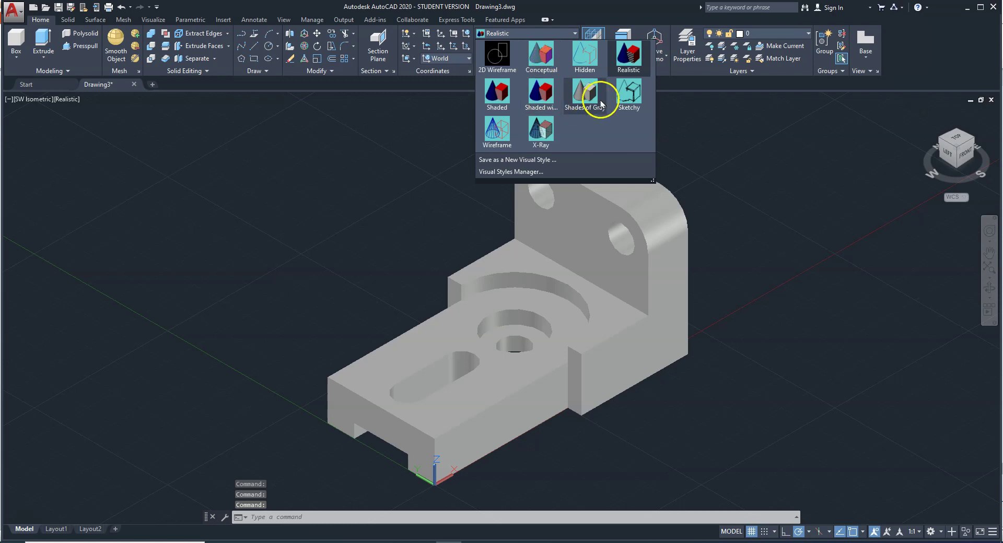
left_click(628, 93)
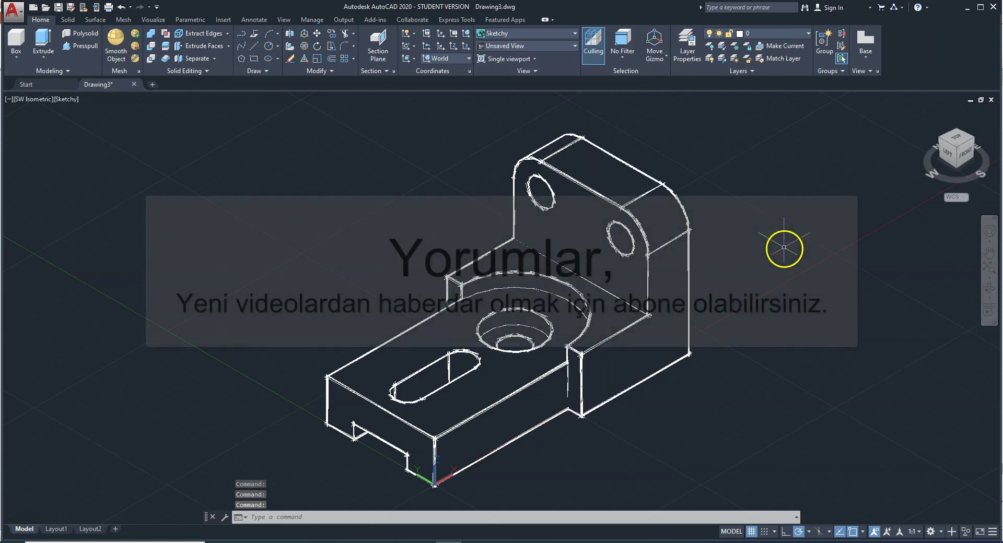
middle_click_drag(787, 219, 738, 231)
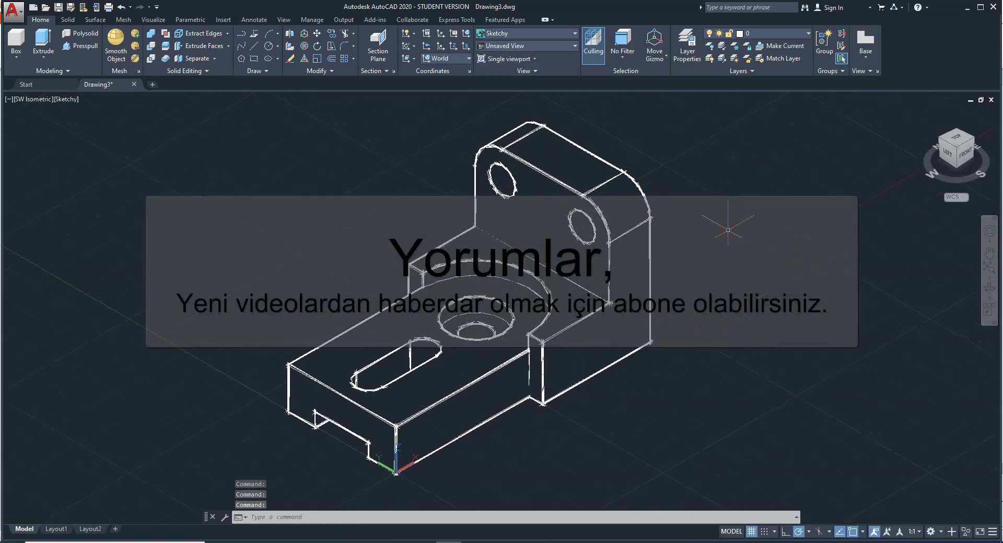